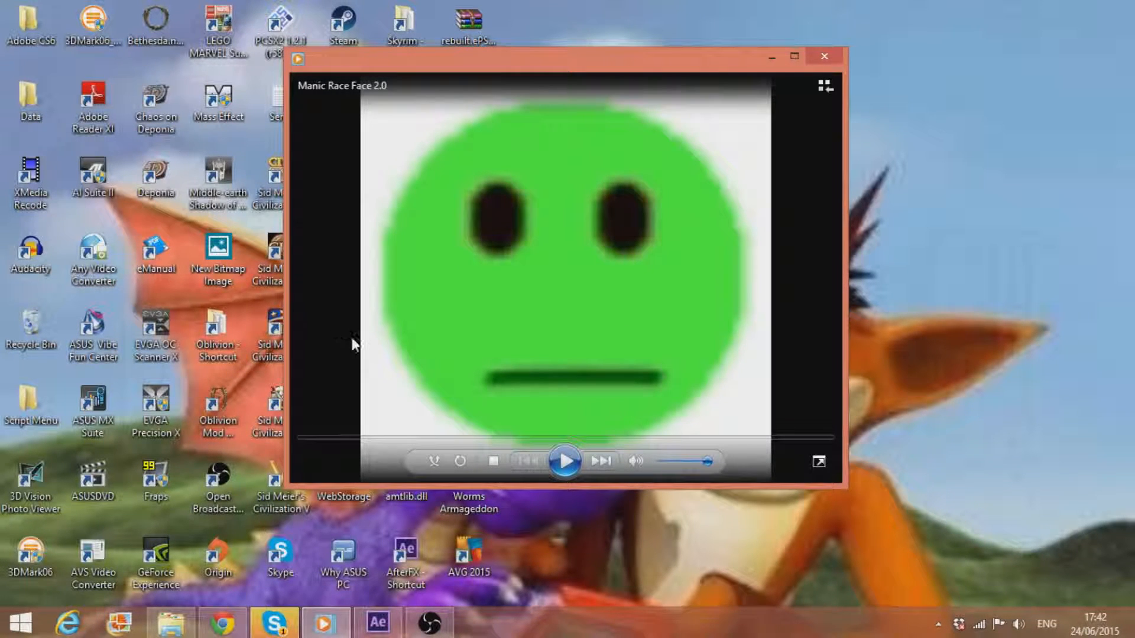
- Play and pause the Manic Race Face 2.0 video to examine how the green face's mouth moves with the audio
{"action": "left_click", "coordinate": [565, 462]}
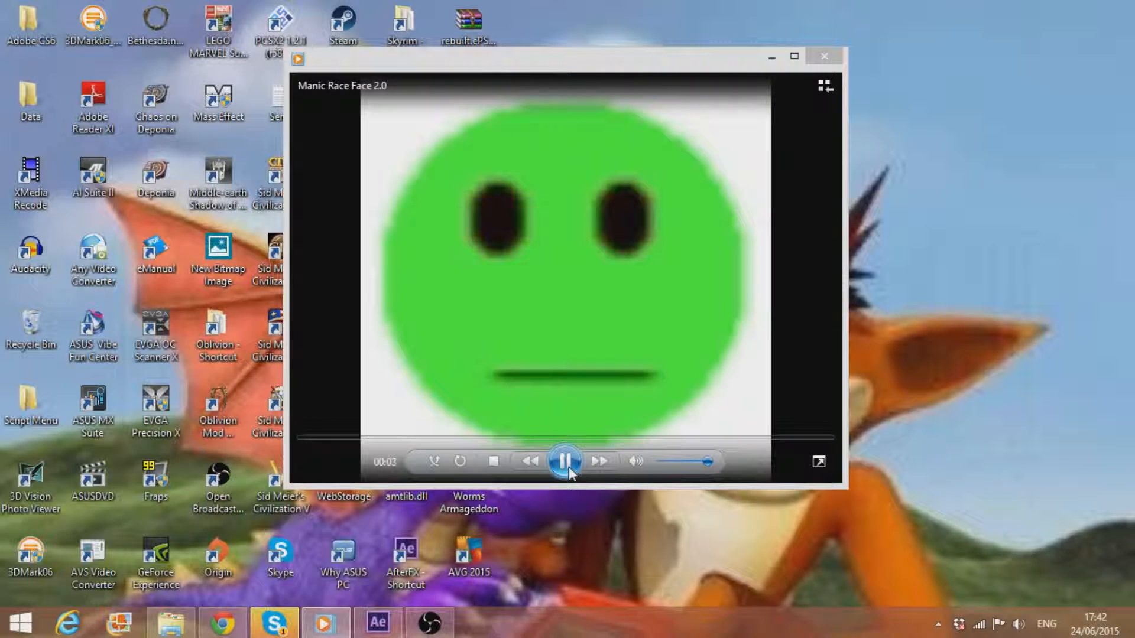
{"action": "left_click", "coordinate": [567, 464]}
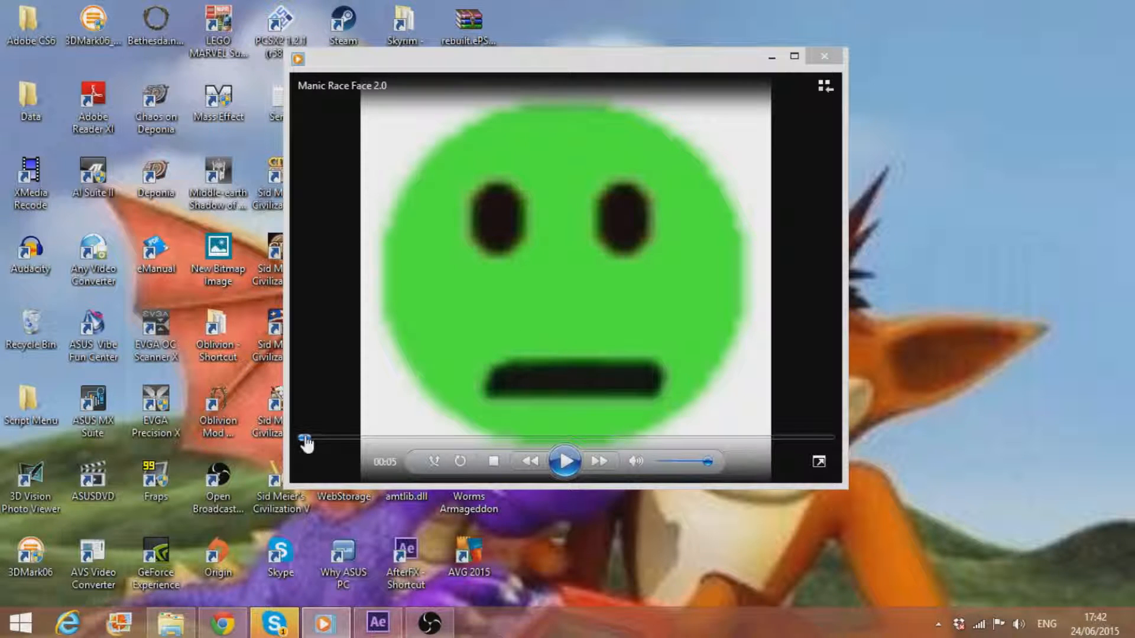
{"action": "left_click", "coordinate": [564, 471]}
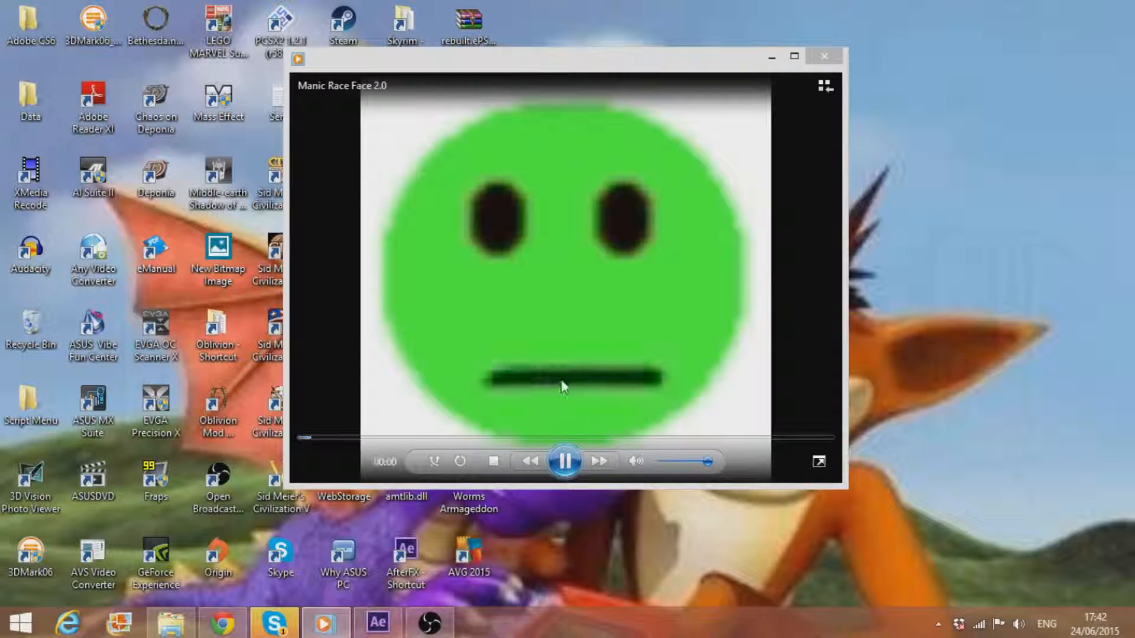
{"action": "left_click", "coordinate": [564, 463]}
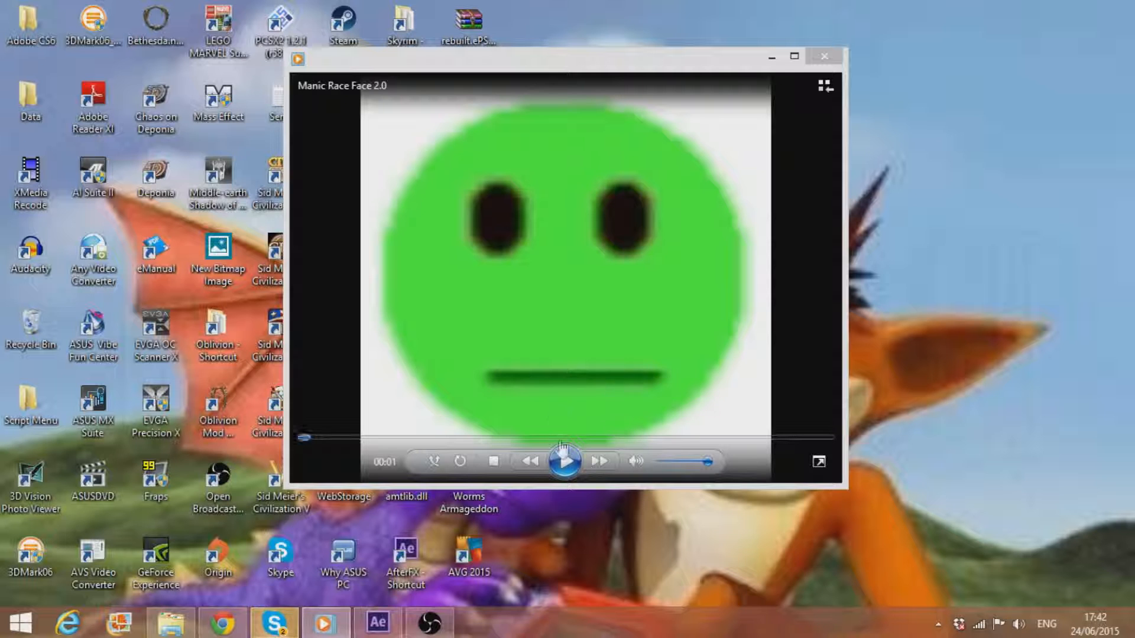
- Switch to Adobe After Effects
{"action": "mouse_move", "coordinate": [381, 618]}
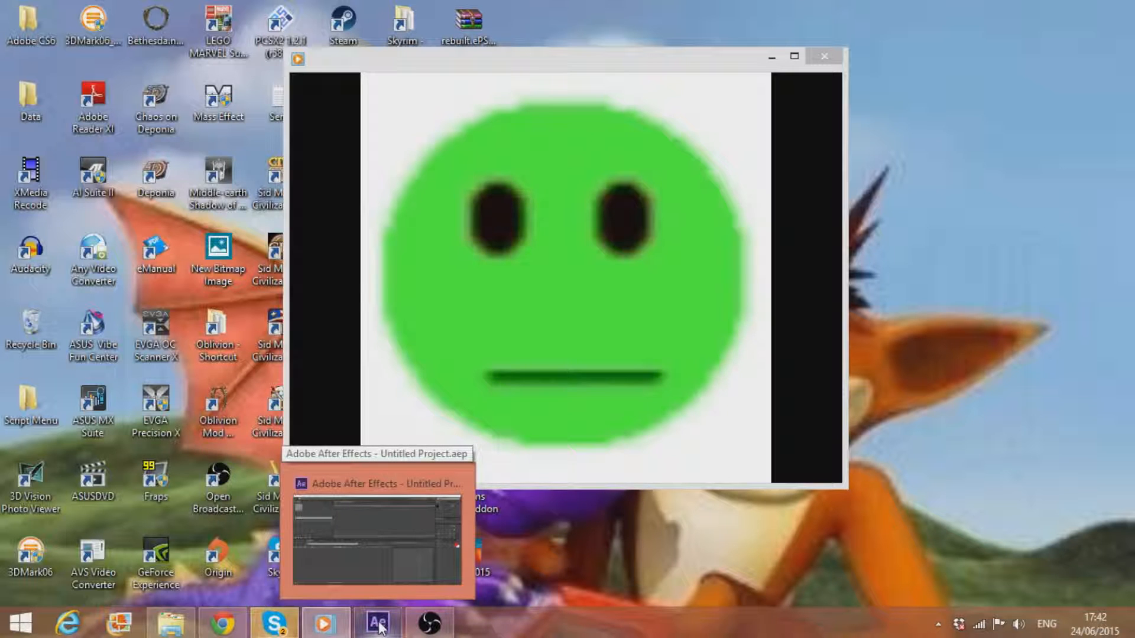
{"action": "left_click", "coordinate": [379, 625]}
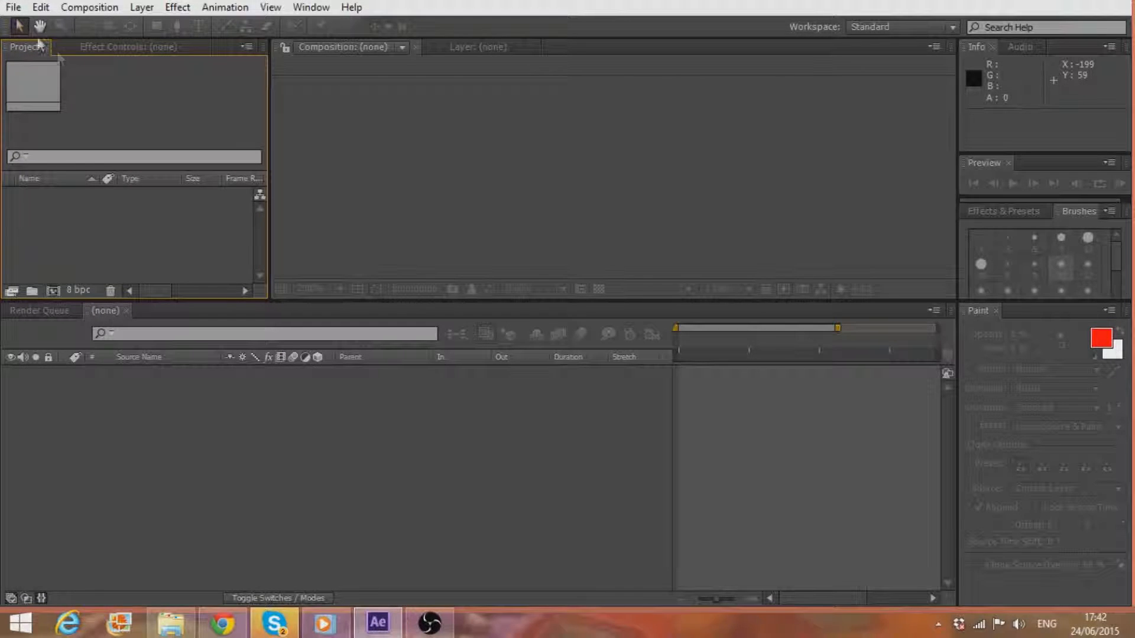
{"action": "left_click", "coordinate": [88, 7]}
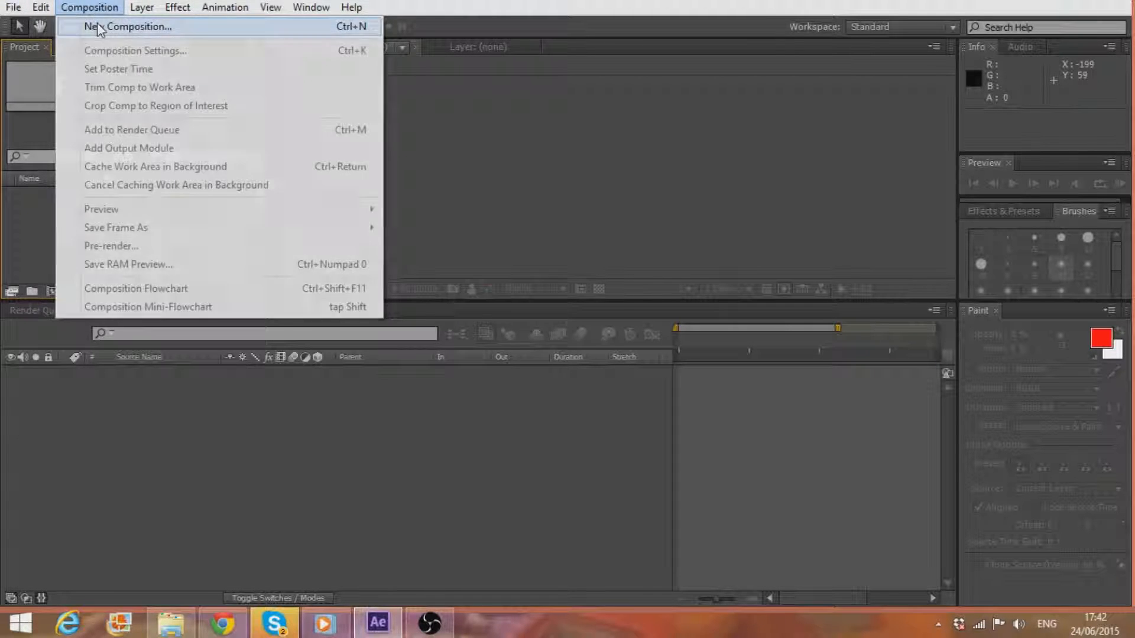
{"action": "left_click", "coordinate": [100, 26]}
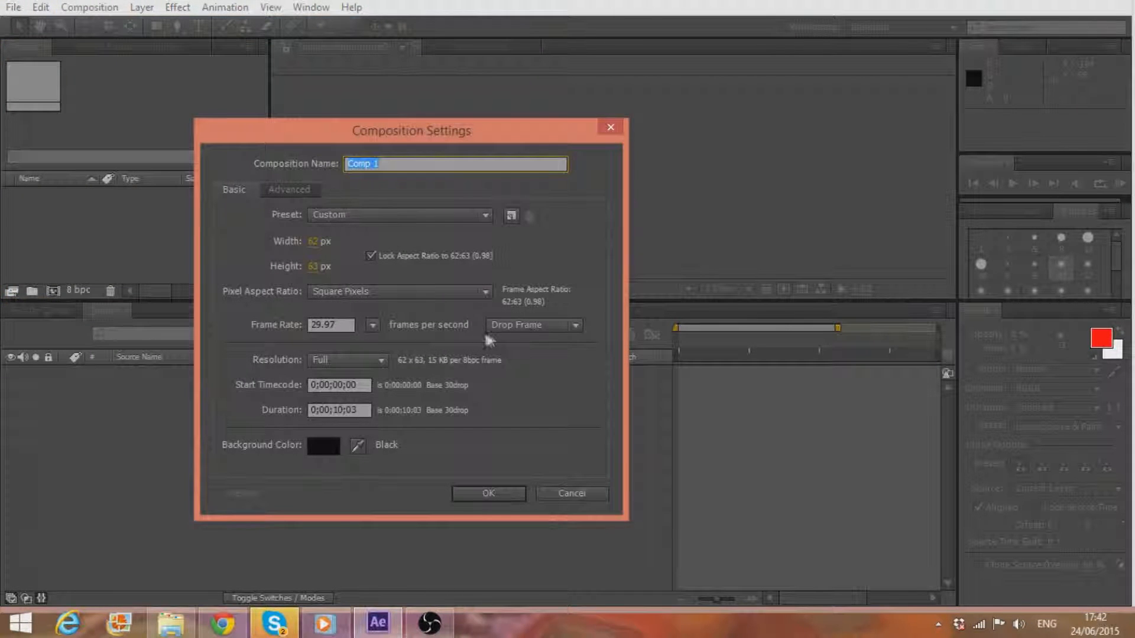
{"action": "left_click", "coordinate": [572, 493]}
- Open the existing project MouthTest2.5 from the After Effects folder
{"action": "left_click", "coordinate": [13, 7]}
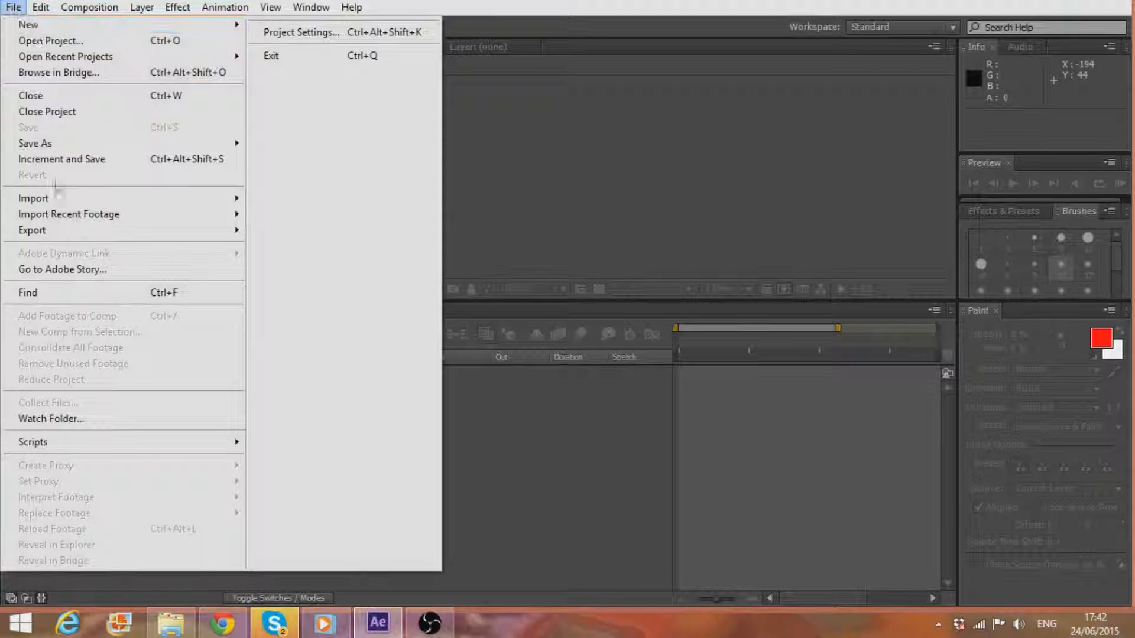
{"action": "left_click", "coordinate": [37, 42]}
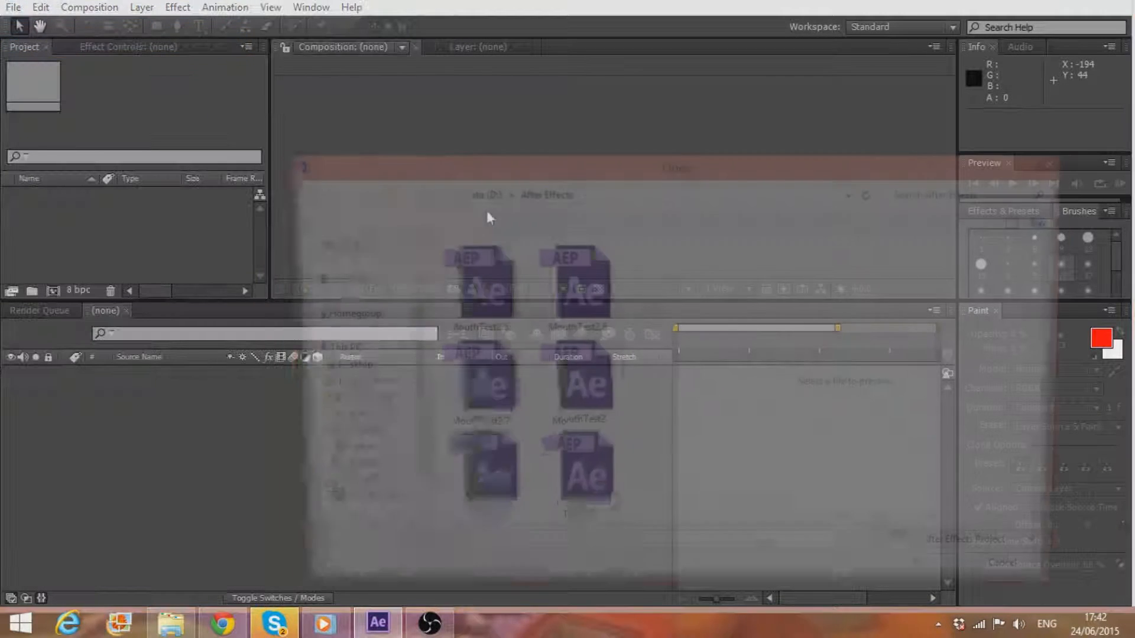
{"action": "left_click", "coordinate": [502, 329]}
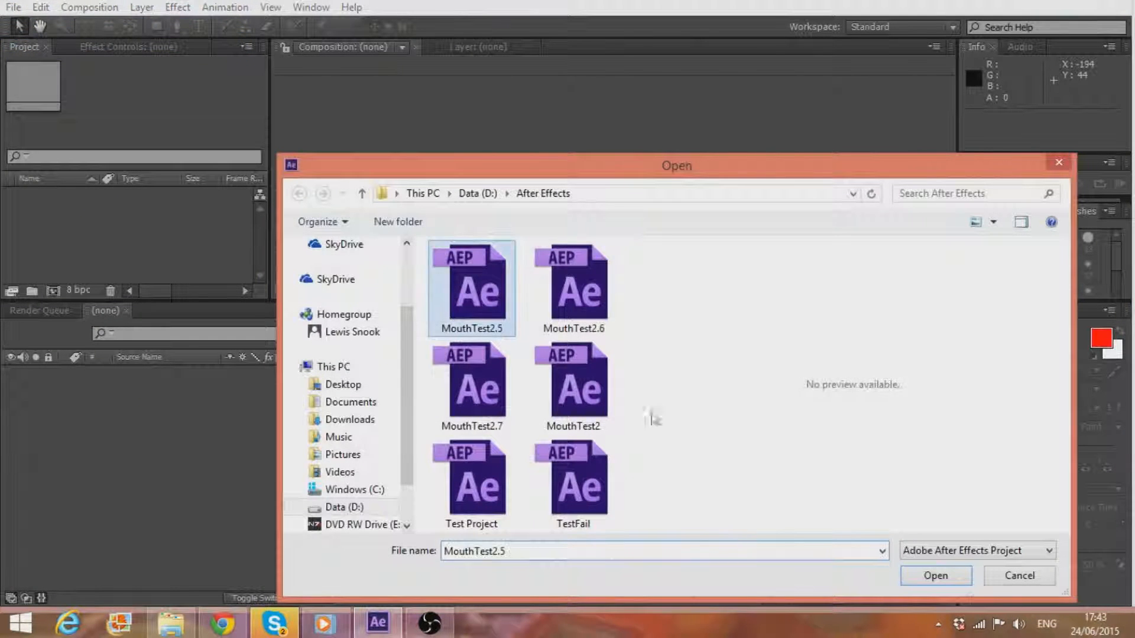
{"action": "left_click", "coordinate": [937, 577]}
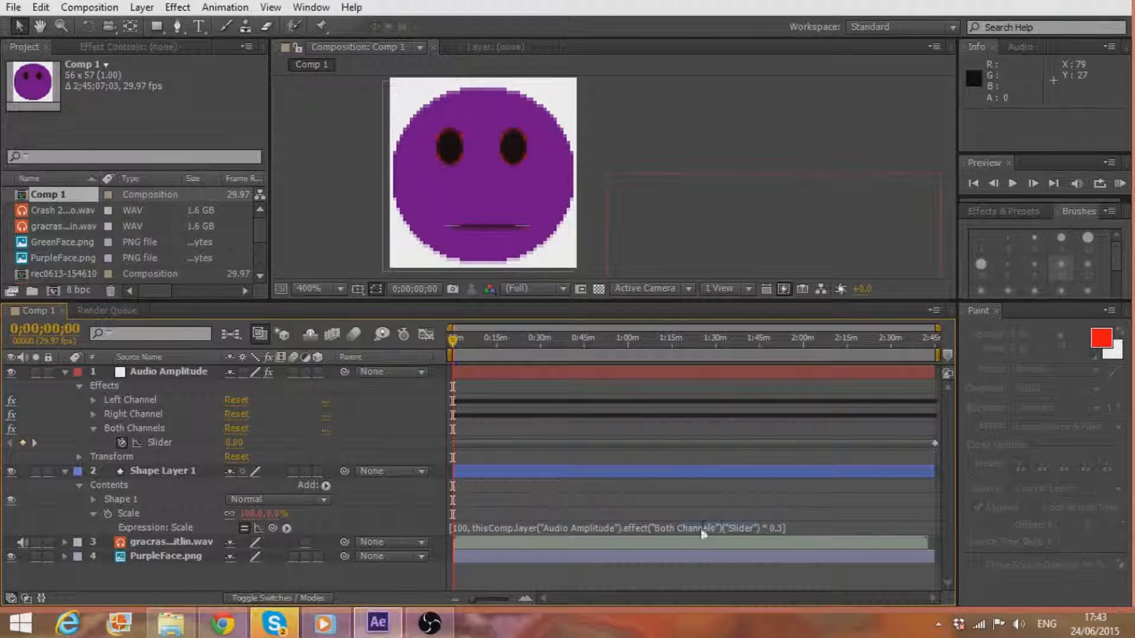
- Copy the full Scale expression of Shape Layer 1 that links it to the Audio Amplitude slider
{"action": "left_click", "coordinate": [703, 529]}
{"action": "left_click", "coordinate": [738, 510]}
{"action": "left_click", "coordinate": [789, 527]}
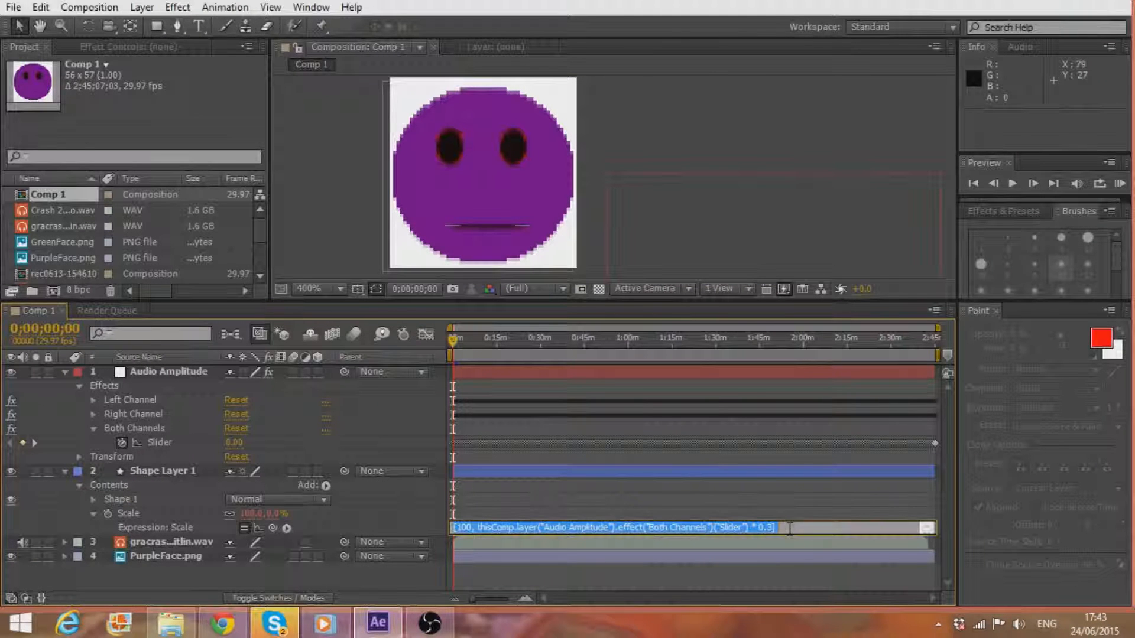
{"action": "right_click", "coordinate": [604, 524]}
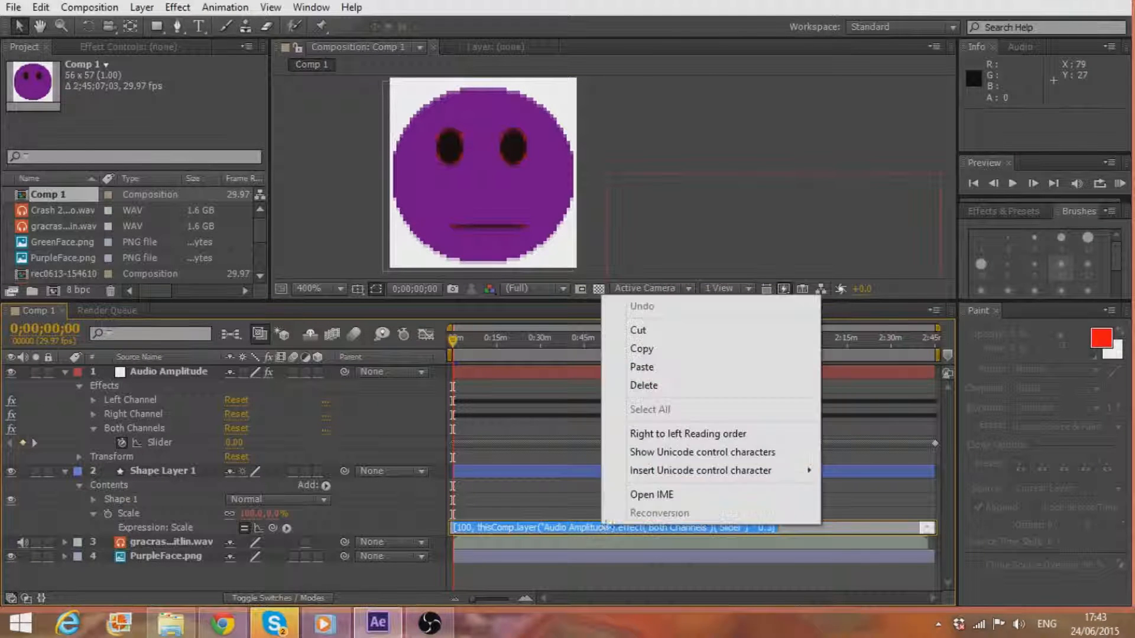
{"action": "left_click", "coordinate": [650, 350]}
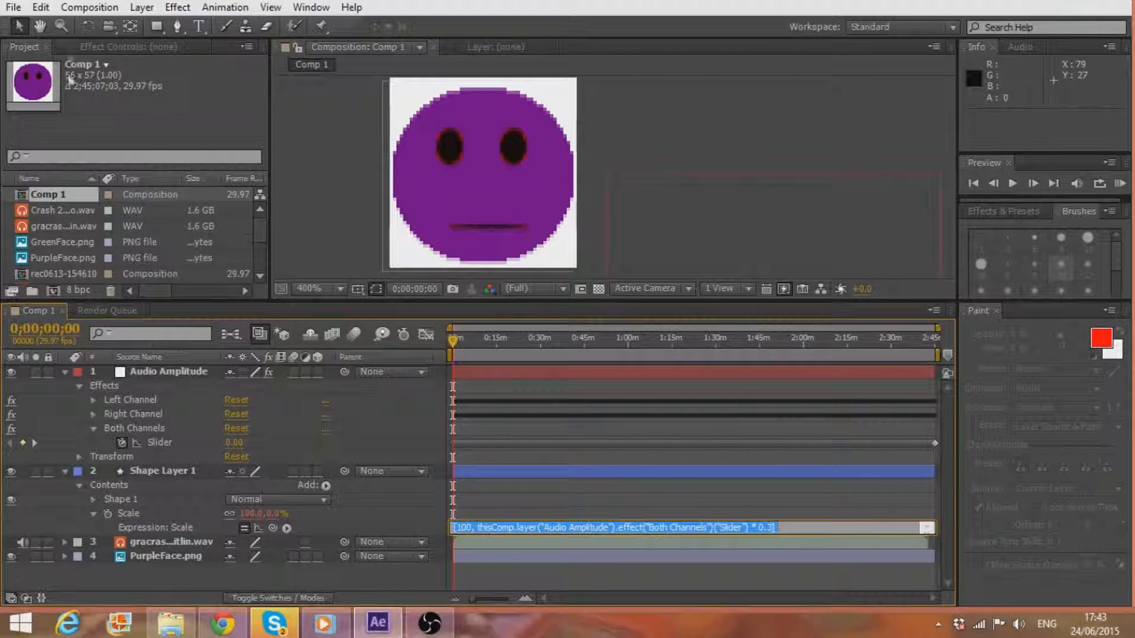
- Create a new 62 × 63 px composition at 29.97 fps with a duration of 0;00;10;03
{"action": "left_click", "coordinate": [80, 8]}
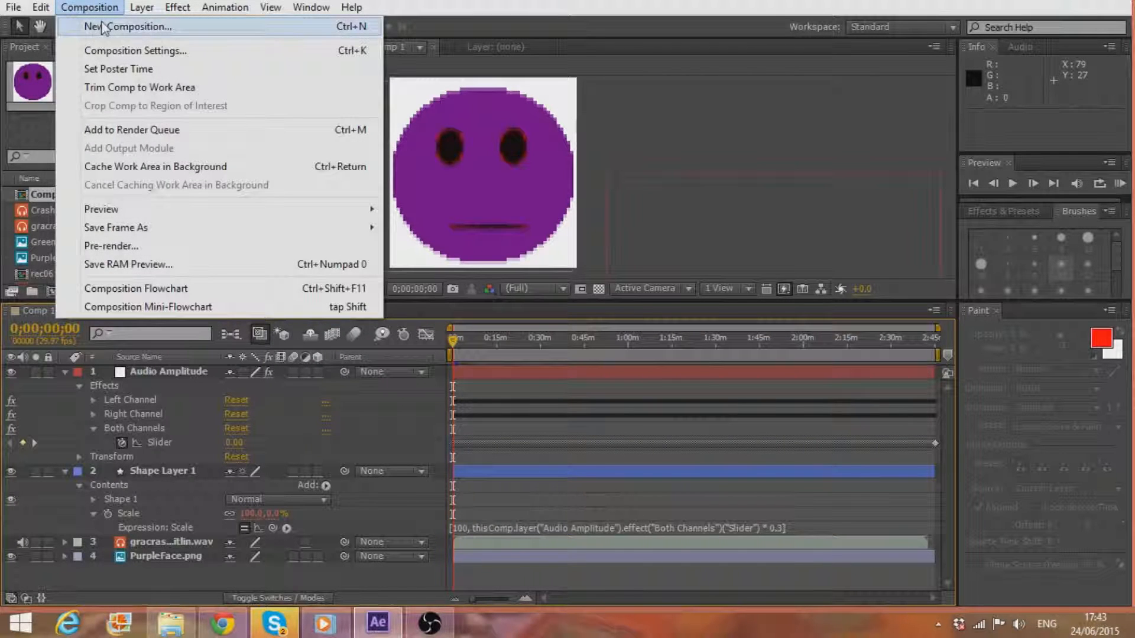
{"action": "left_click", "coordinate": [103, 26]}
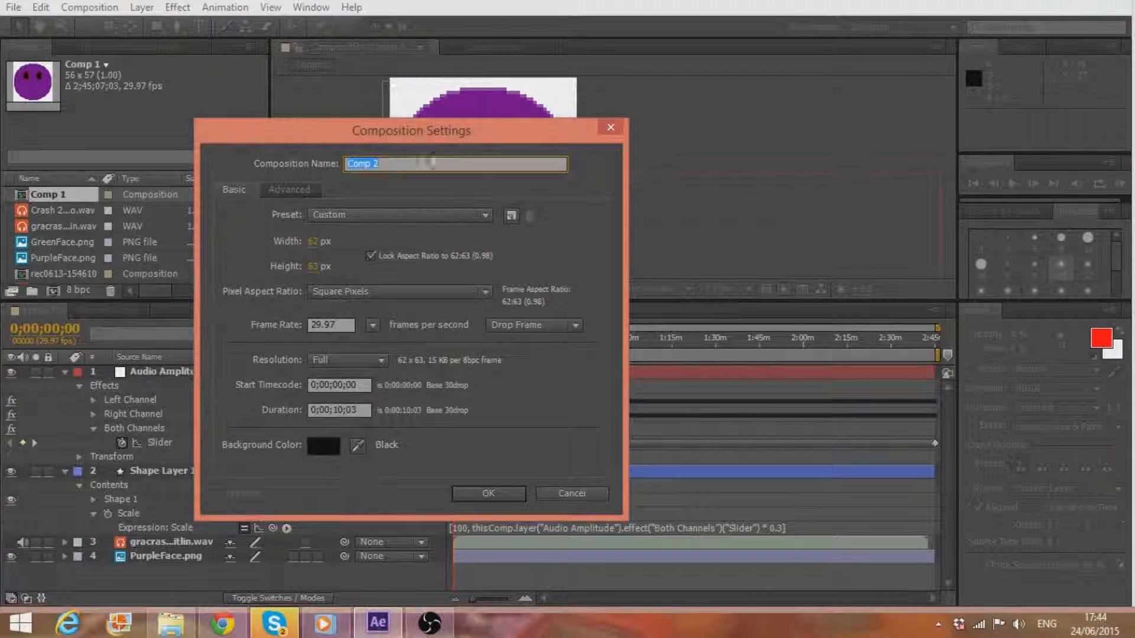
{"action": "left_click", "coordinate": [340, 414]}
{"action": "key", "text": "BackSpace"}
{"action": "key", "text": "BackSpace"}
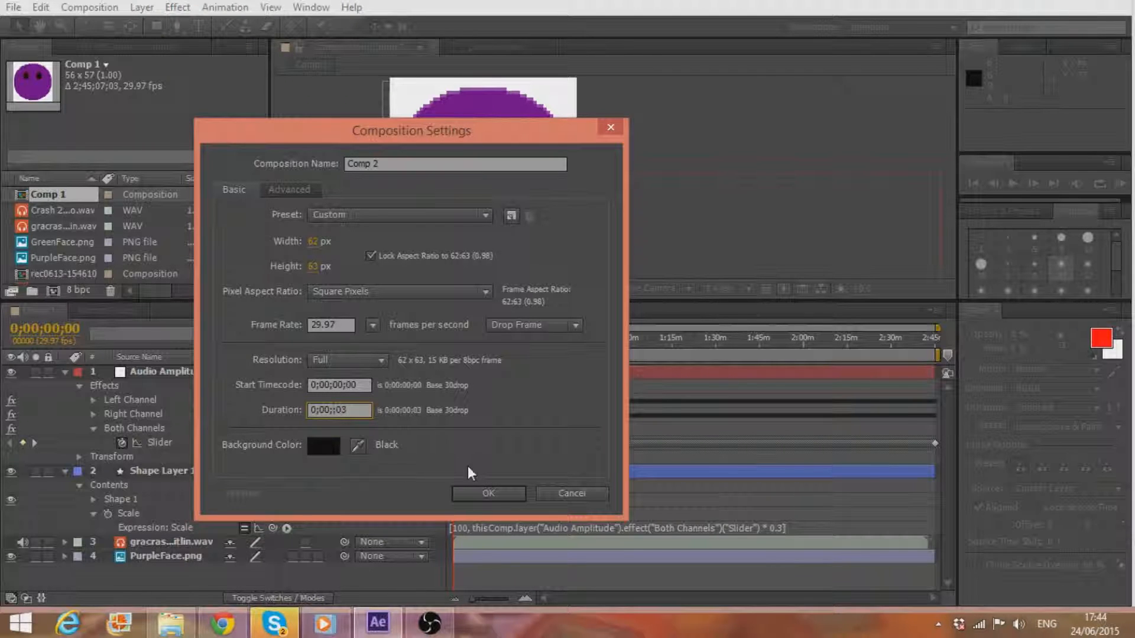
{"action": "type", "text": "10"}
{"action": "left_click", "coordinate": [488, 493]}
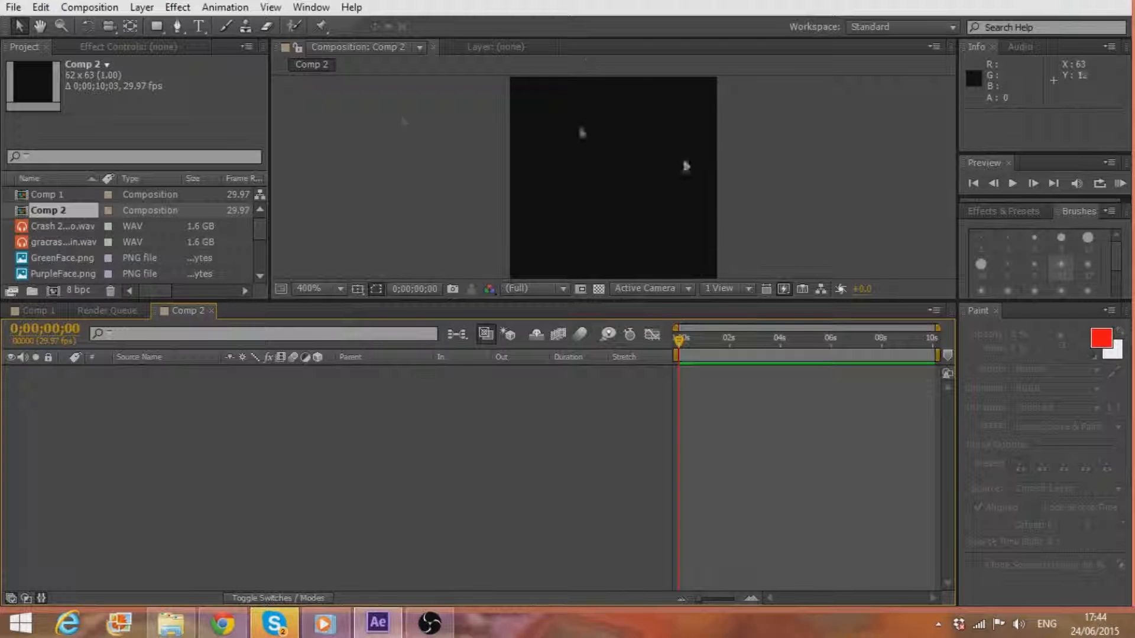
- Add GreenFace.png from the project footage to the new composition as a layer
{"action": "left_click", "coordinate": [65, 243]}
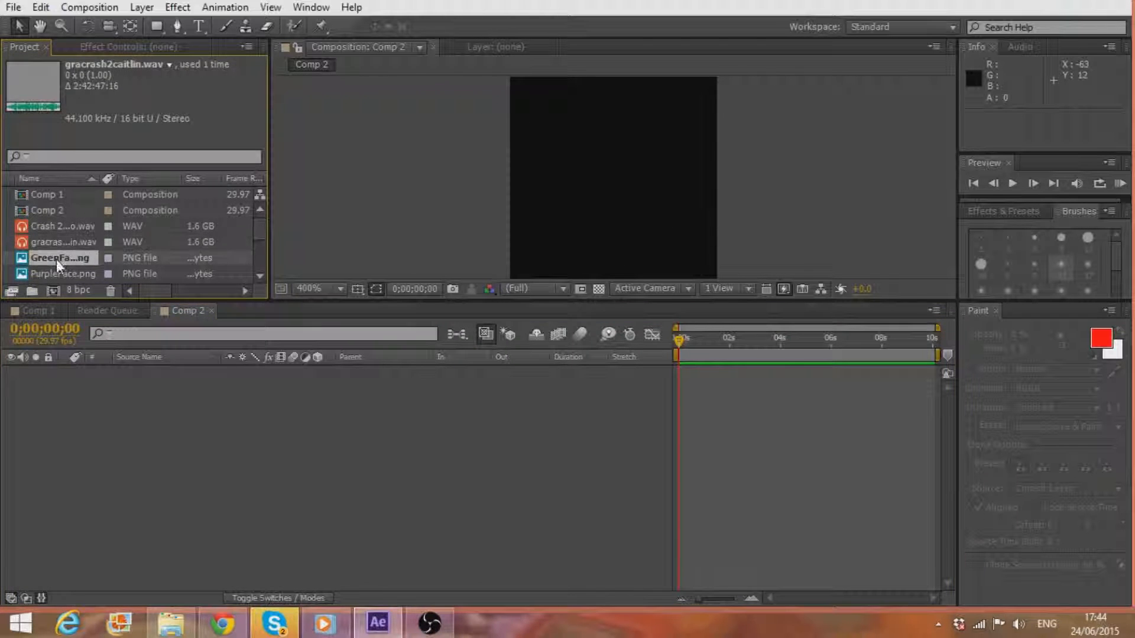
{"action": "left_click", "coordinate": [33, 259]}
{"action": "left_click_drag", "start_coordinate": [28, 263], "coordinate": [45, 395]}
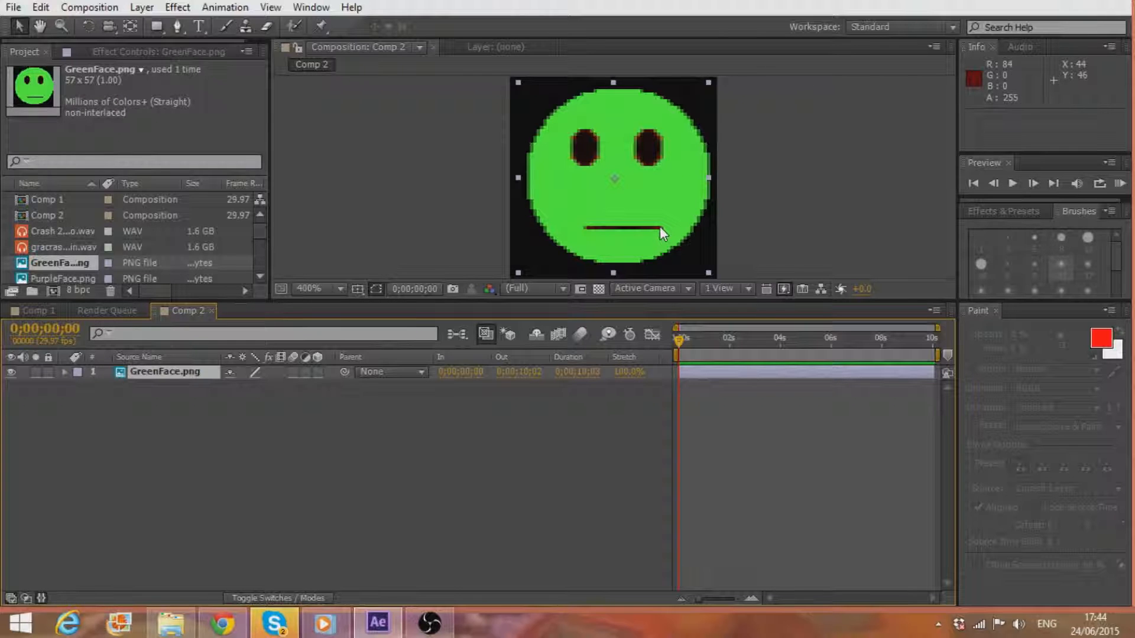
- Import the LipSyncTutorial audio from the After Effects folder on Data (D:) and add it to Comp 2 below the GreenFace.png layer
{"action": "left_click", "coordinate": [13, 7]}
{"action": "mouse_move", "coordinate": [75, 205]}
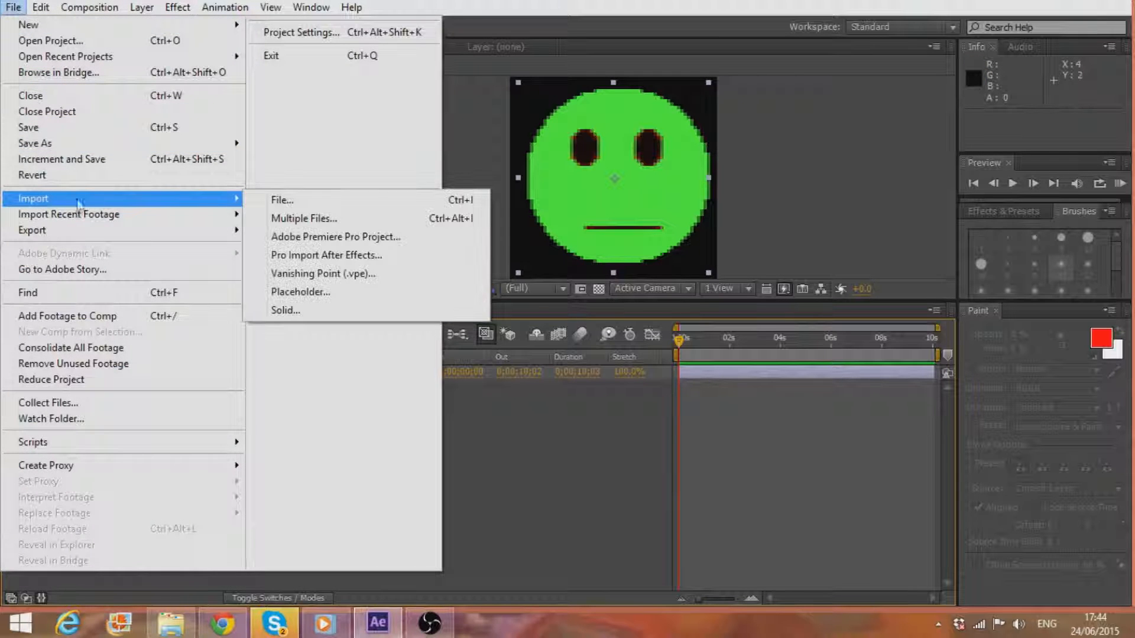
{"action": "left_click", "coordinate": [269, 201]}
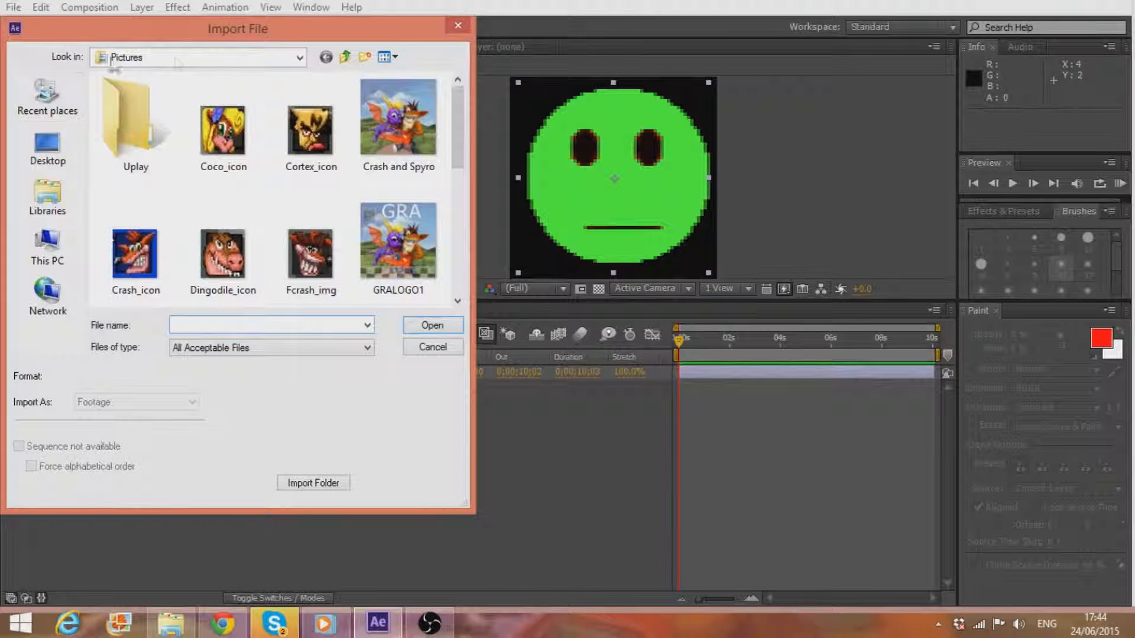
{"action": "left_click", "coordinate": [345, 56]}
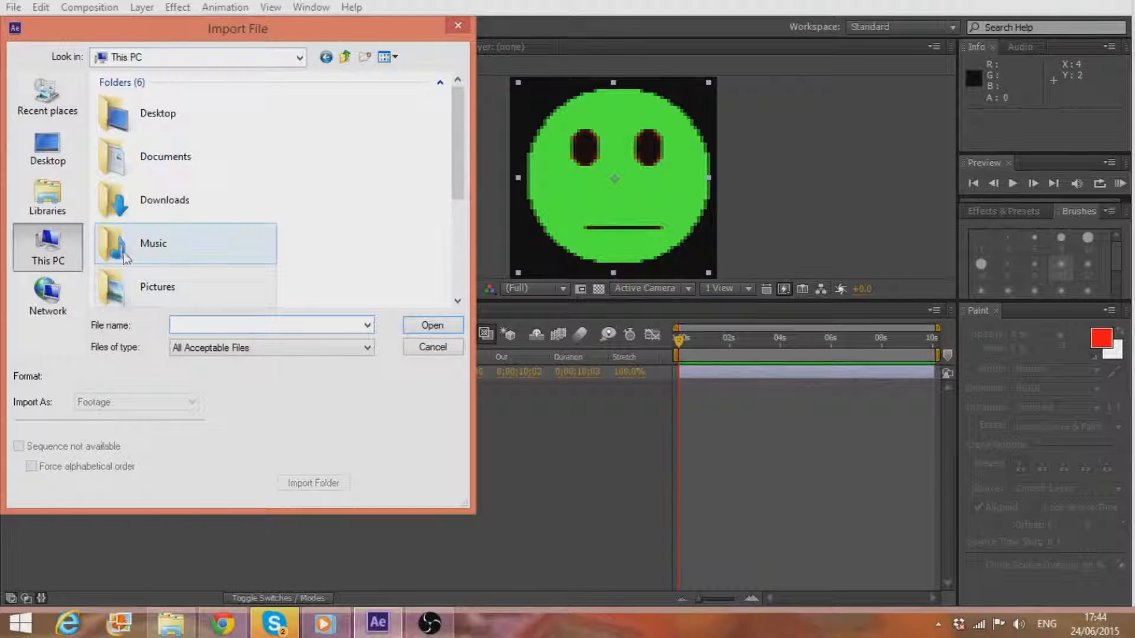
{"action": "left_click", "coordinate": [47, 240]}
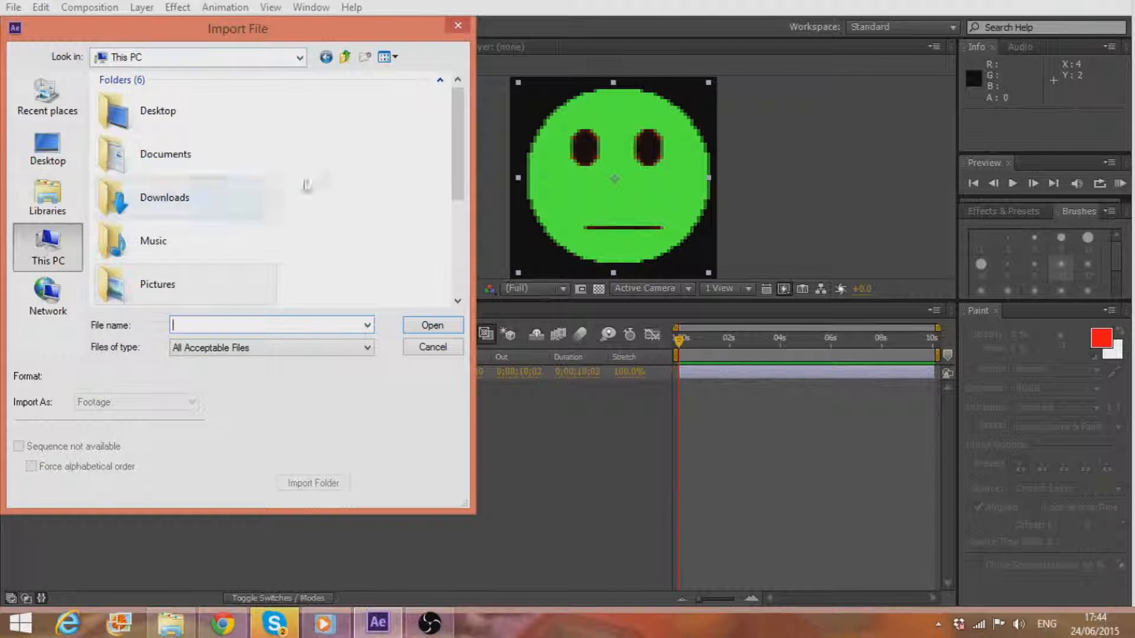
{"action": "left_click_drag", "start_coordinate": [452, 144], "coordinate": [452, 238]}
{"action": "double_click", "coordinate": [189, 239]}
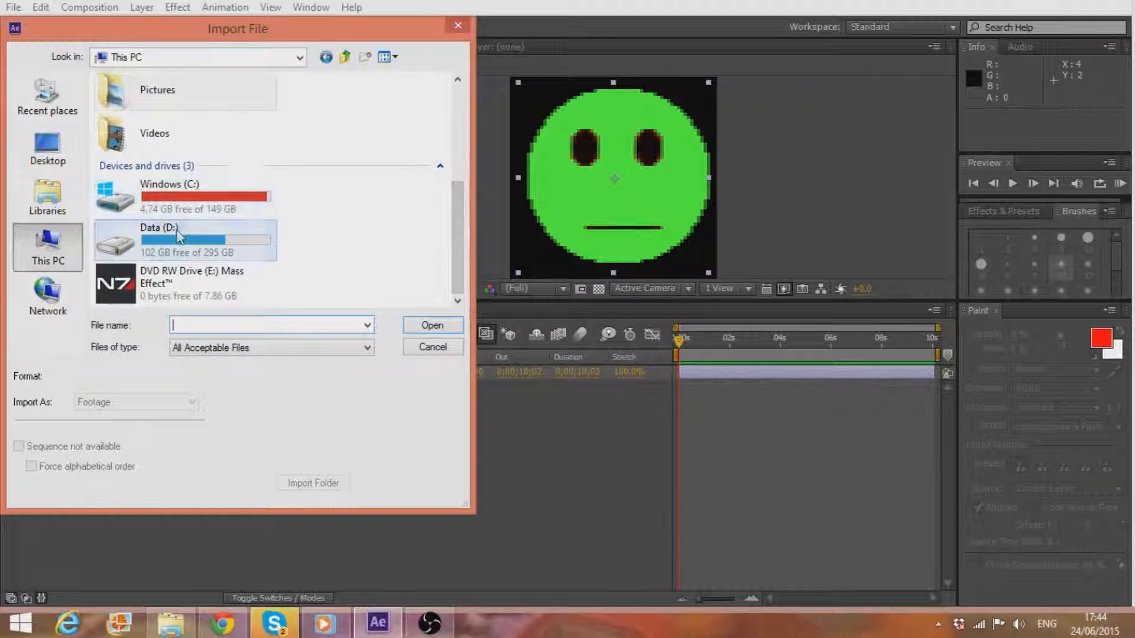
{"action": "double_click", "coordinate": [165, 97]}
{"action": "scroll", "coordinate": [168, 111], "scroll_direction": "down", "scroll_amount": 2}
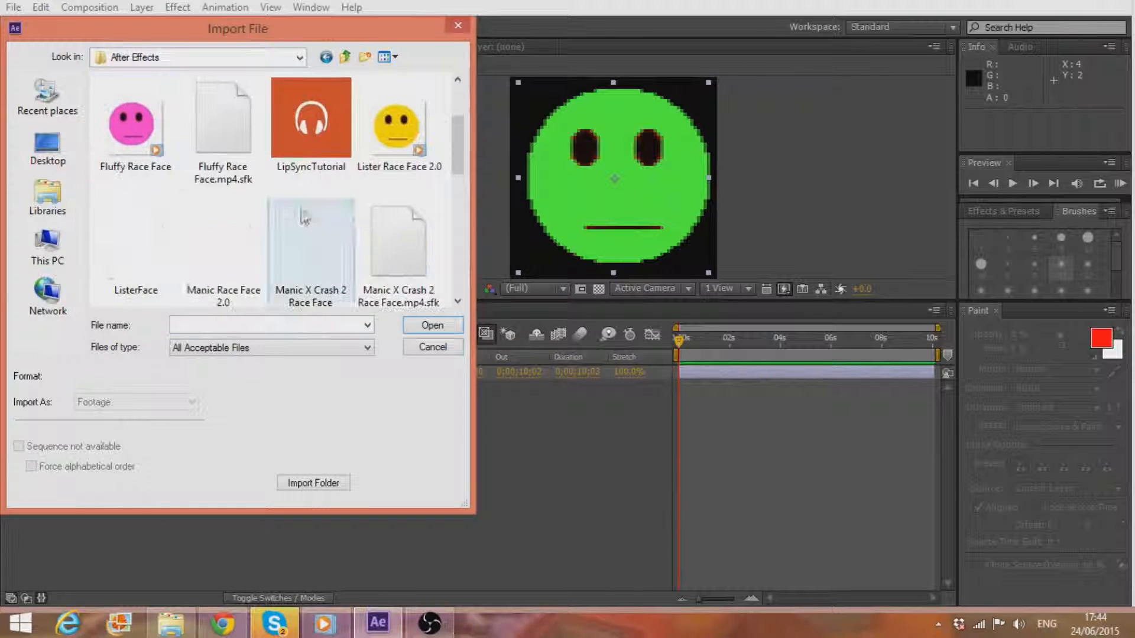
{"action": "left_click", "coordinate": [310, 124]}
{"action": "left_click", "coordinate": [434, 325]}
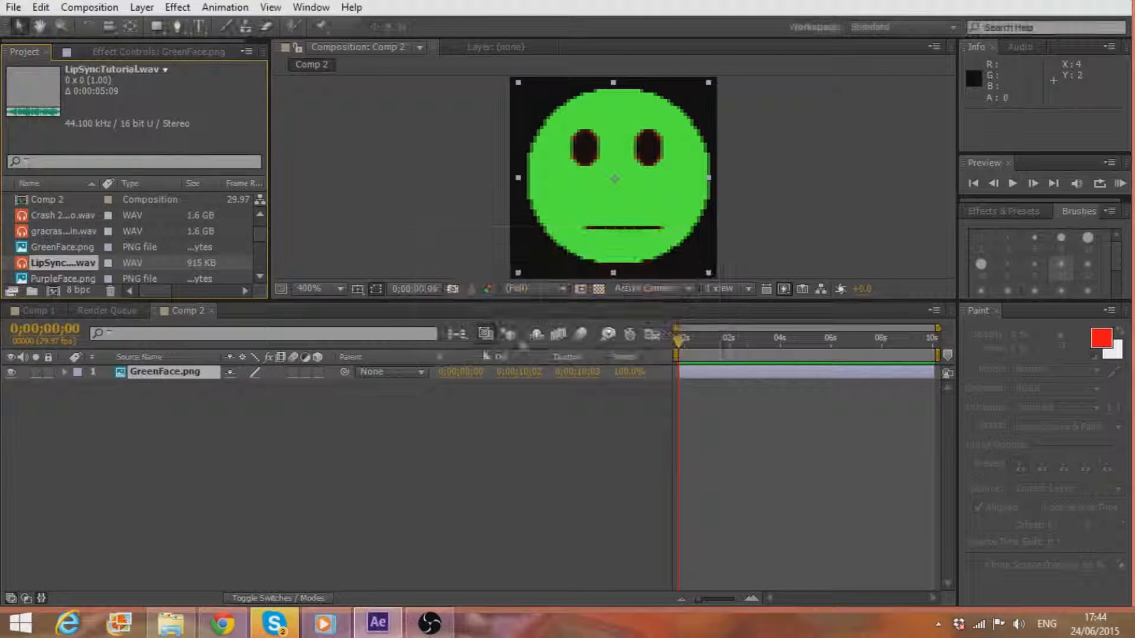
{"action": "left_click_drag", "start_coordinate": [47, 266], "coordinate": [56, 399]}
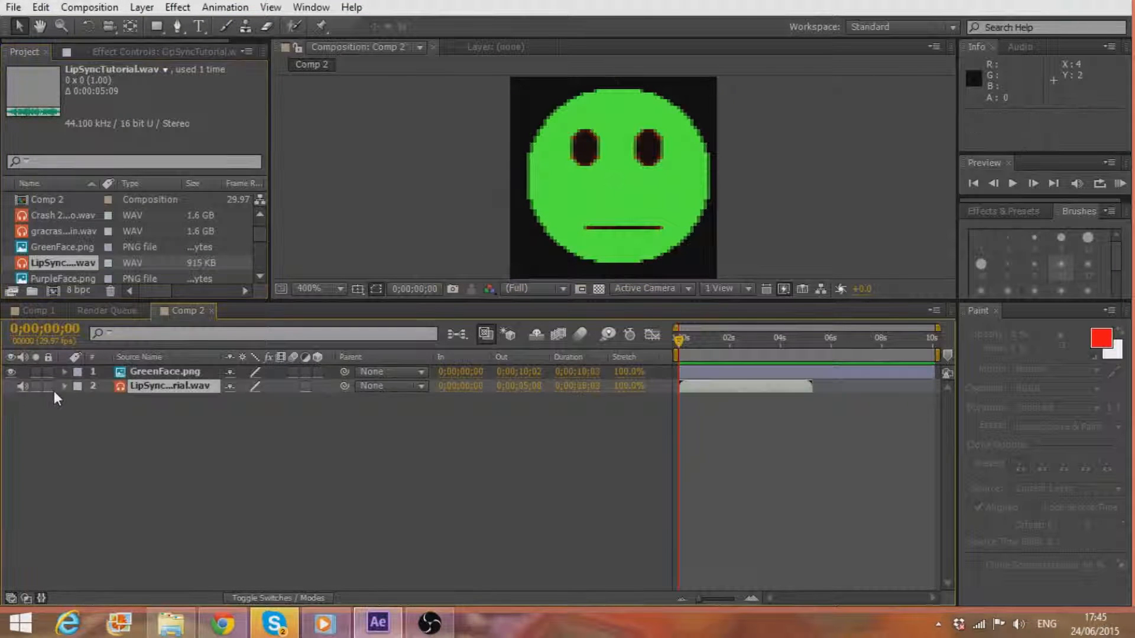
{"action": "left_click", "coordinate": [145, 385]}
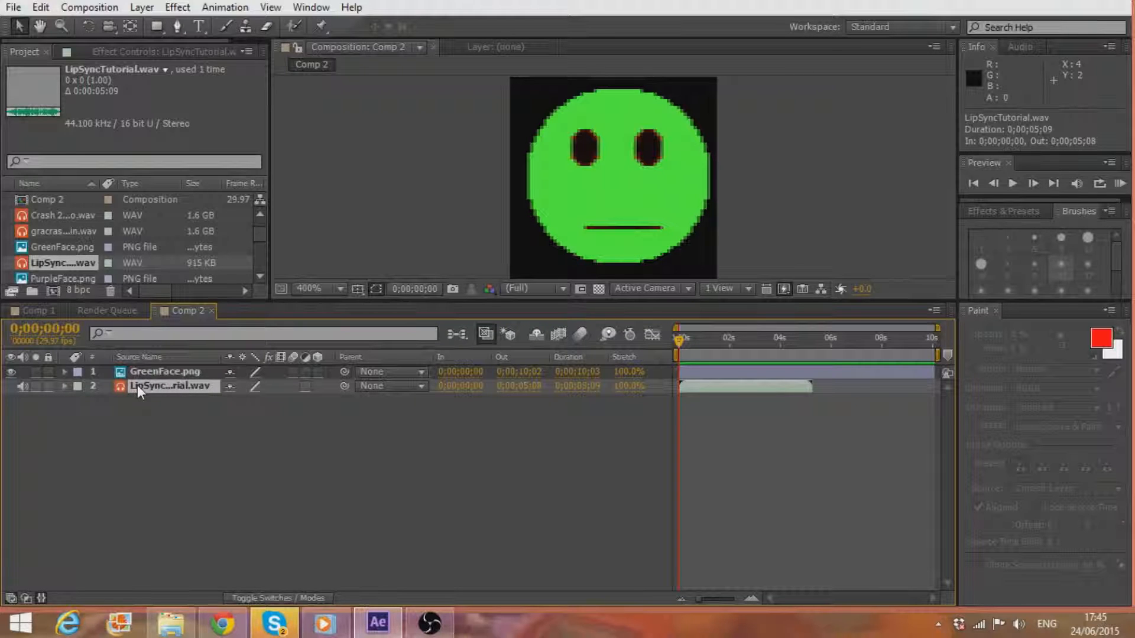
- Create a 40 × 40 px black solid, shrink it to about the mouth's width and place its top edge along the mouth line
{"action": "left_click", "coordinate": [142, 8]}
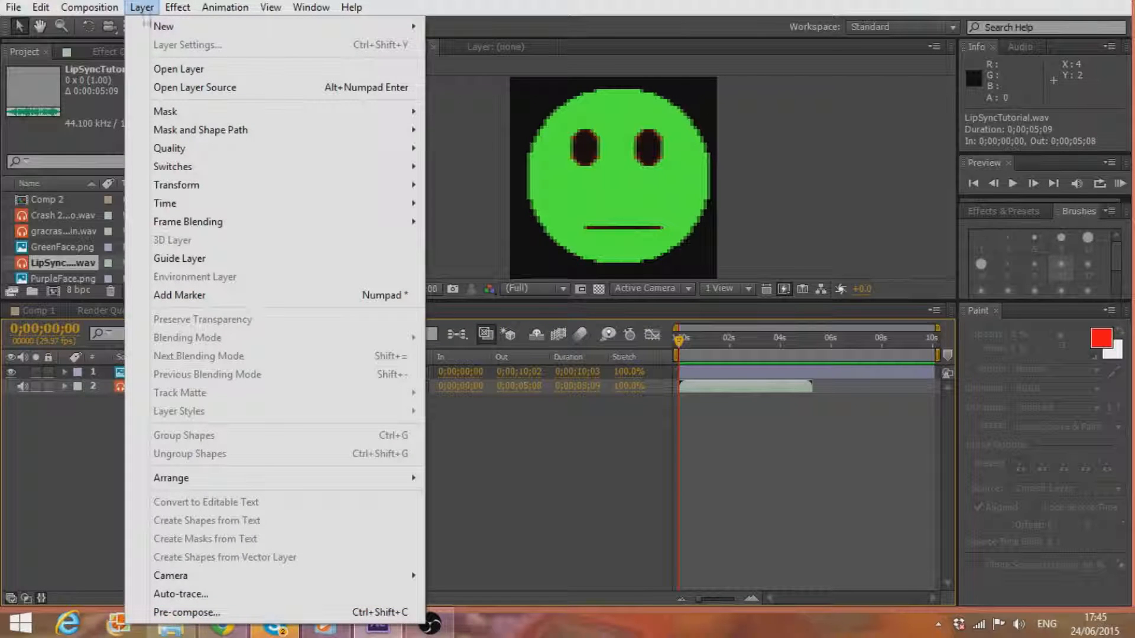
{"action": "mouse_move", "coordinate": [221, 27]}
{"action": "left_click", "coordinate": [458, 45]}
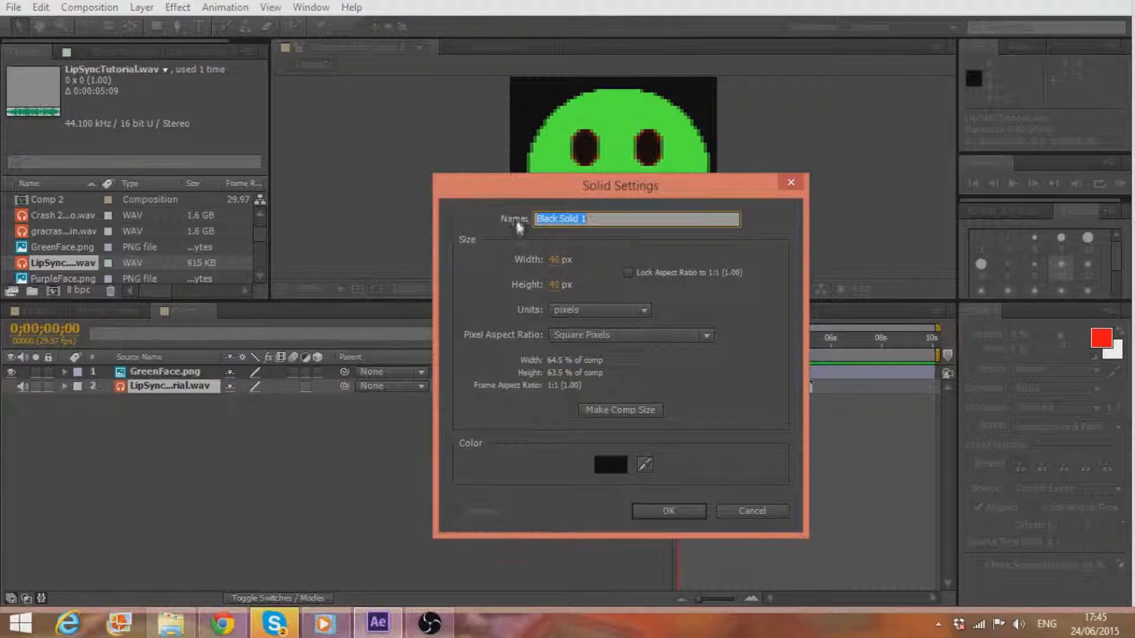
{"action": "left_click", "coordinate": [668, 510]}
{"action": "mouse_move", "coordinate": [598, 145]}
{"action": "left_mouse_down"}
{"action": "mouse_move", "coordinate": [633, 166]}
{"action": "mouse_move", "coordinate": [599, 140]}
{"action": "left_mouse_up"}
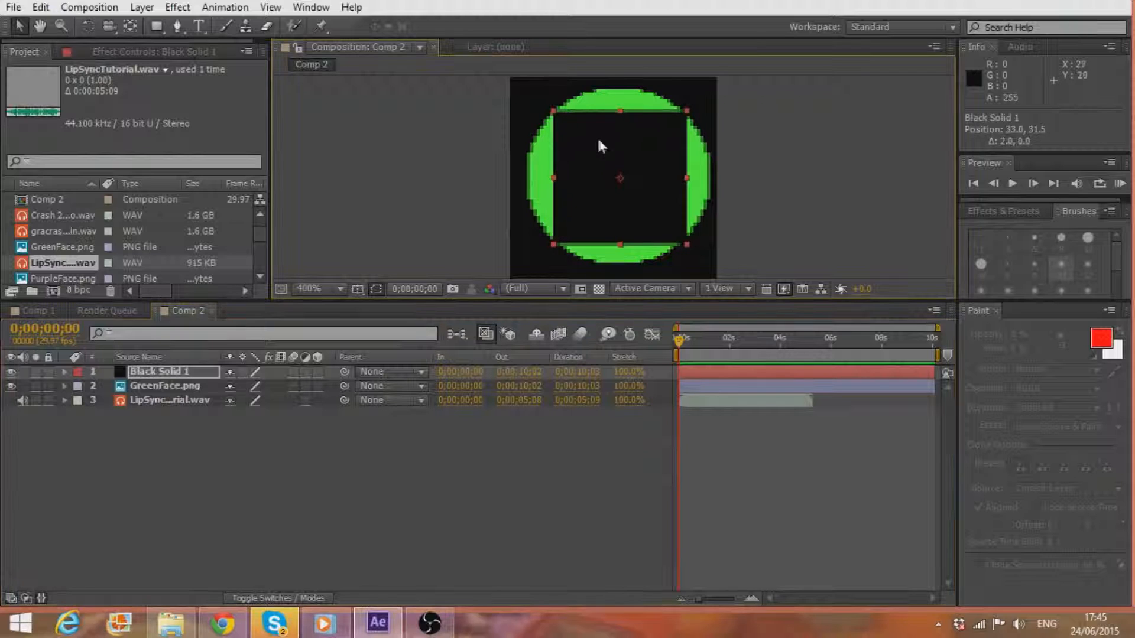
{"action": "left_click_drag", "start_coordinate": [554, 110], "coordinate": [613, 253]}
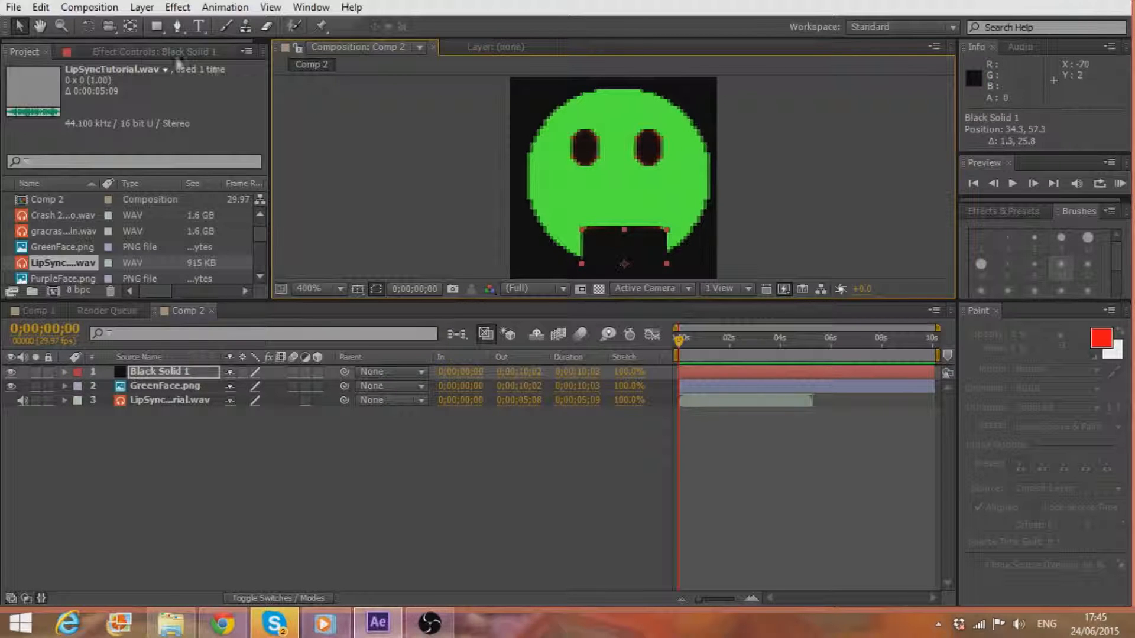
- Draw a closed Pen tool mask on Black Solid 1 shaped like an open mouth with a flat base and slightly arched top
{"action": "left_click", "coordinate": [176, 26]}
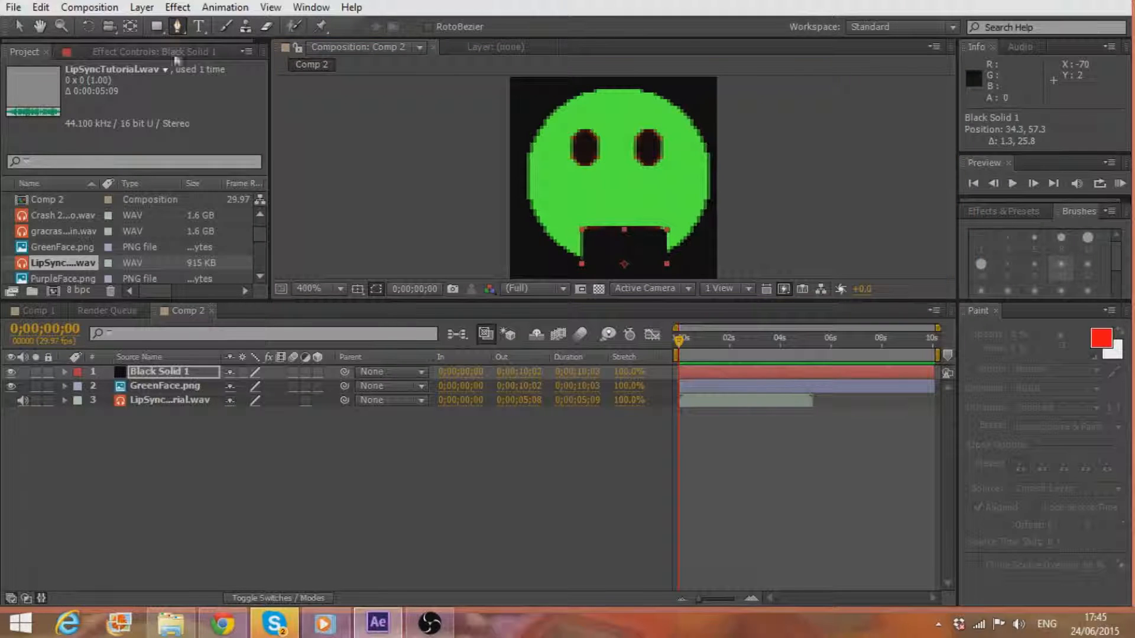
{"action": "left_click", "coordinate": [595, 251]}
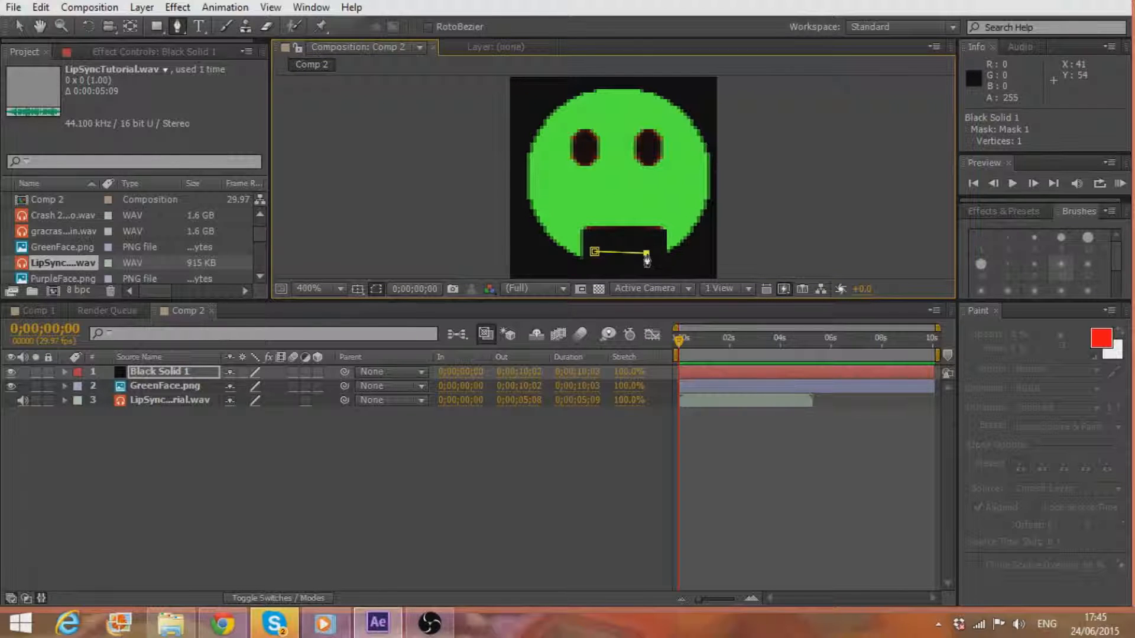
{"action": "left_click_drag", "start_coordinate": [647, 254], "coordinate": [660, 250]}
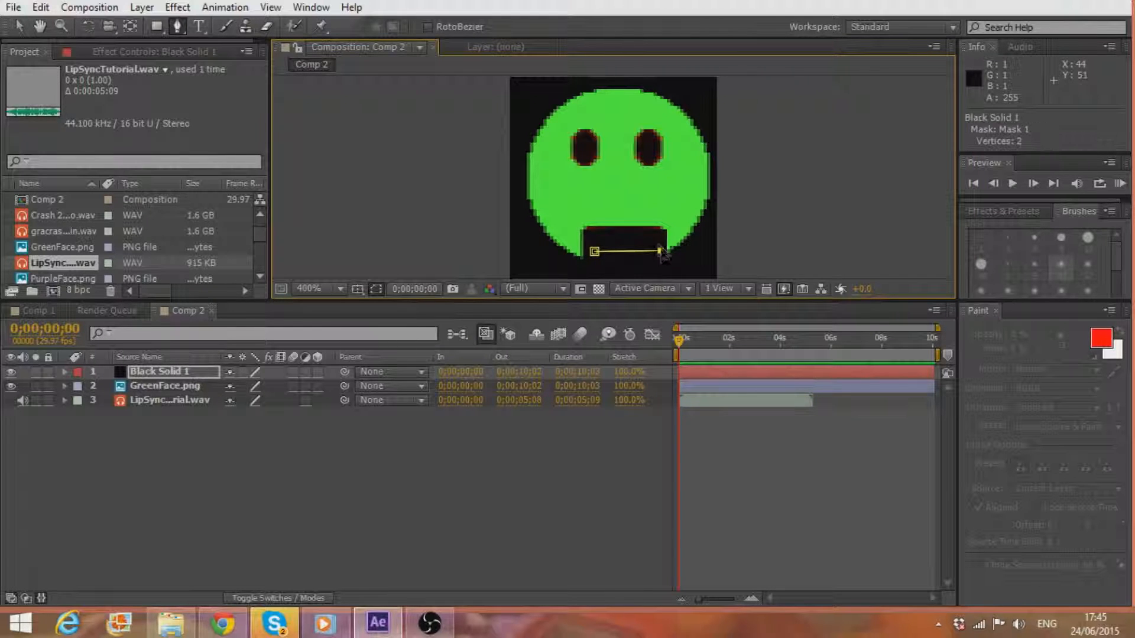
{"action": "left_click", "coordinate": [654, 237]}
{"action": "scroll", "coordinate": [656, 239], "scroll_direction": "up", "scroll_amount": 1}
{"action": "left_click", "coordinate": [612, 159]}
{"action": "left_click", "coordinate": [572, 155]}
{"action": "left_click", "coordinate": [552, 158]}
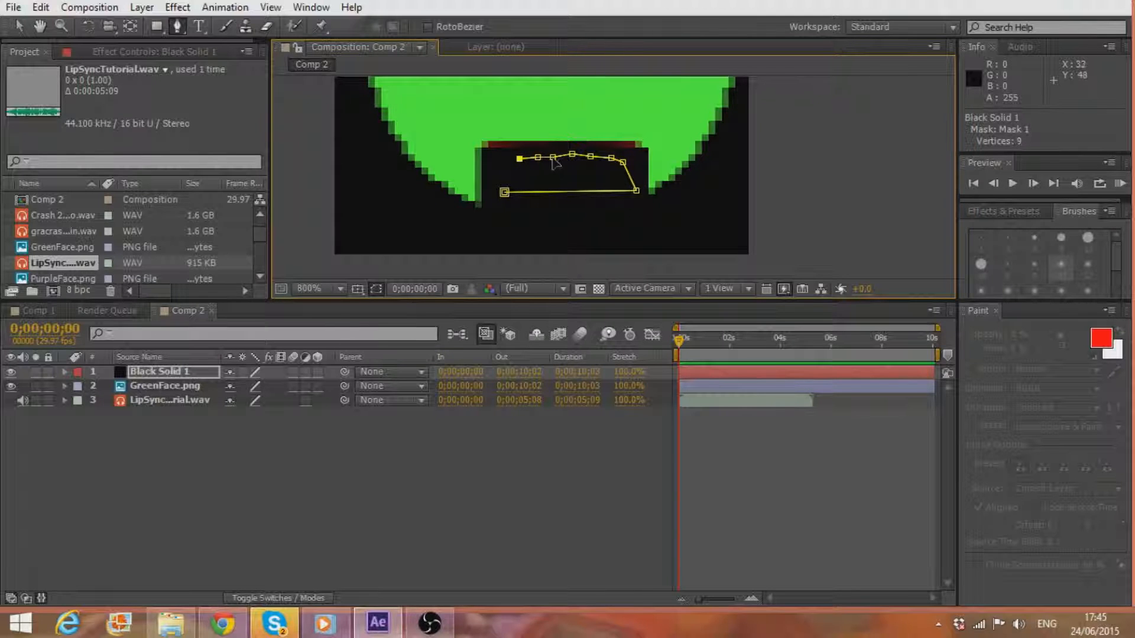
{"action": "left_click", "coordinate": [511, 164]}
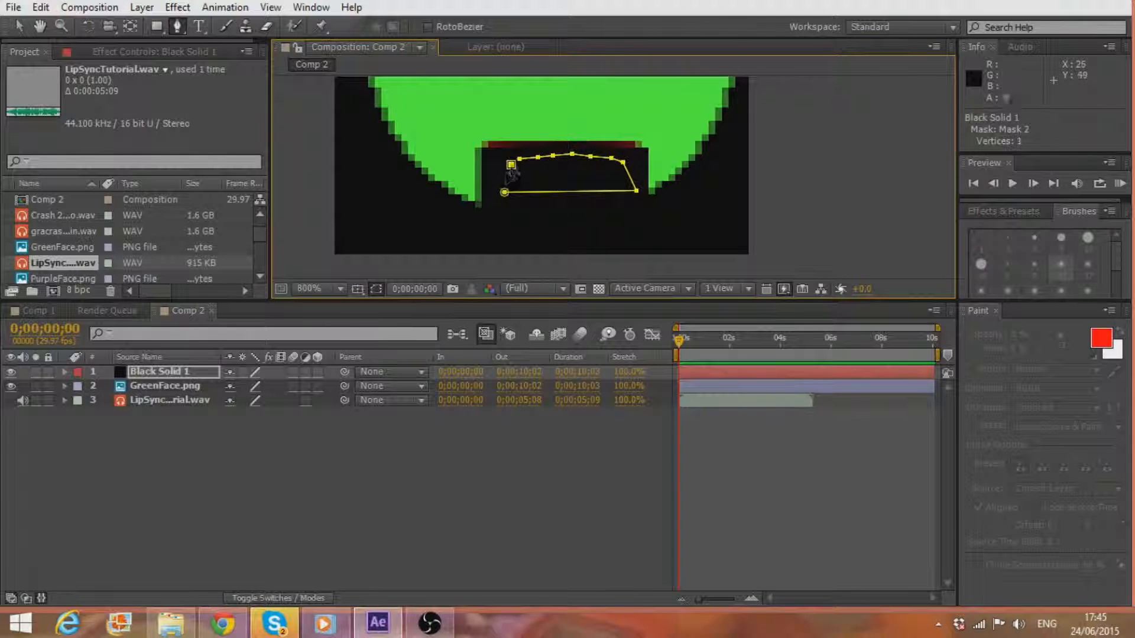
{"action": "left_click", "coordinate": [504, 192]}
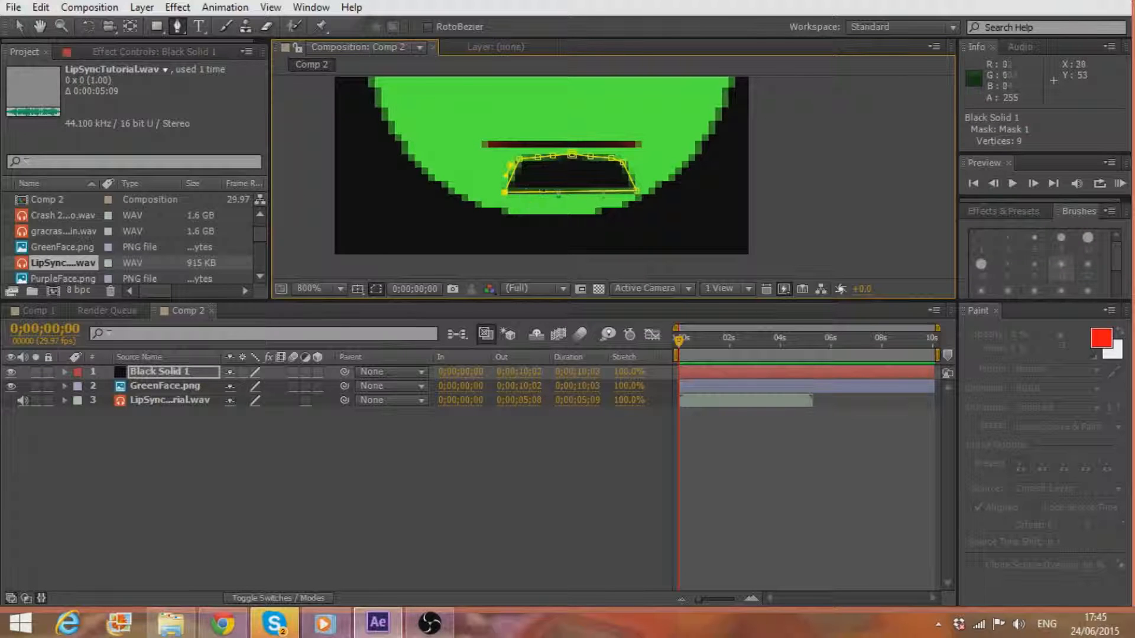
- Move the masked black solid up so that its flat base lies on the face's mouth line
{"action": "left_click", "coordinate": [18, 27]}
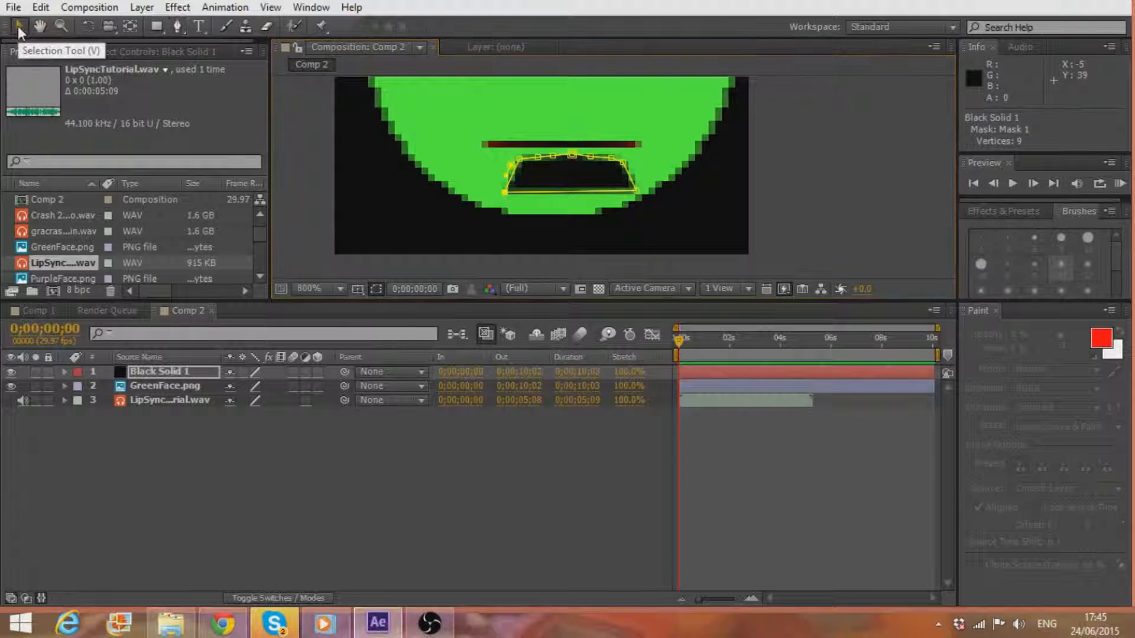
{"action": "double_click", "coordinate": [560, 180]}
{"action": "left_click_drag", "start_coordinate": [560, 180], "coordinate": [555, 140]}
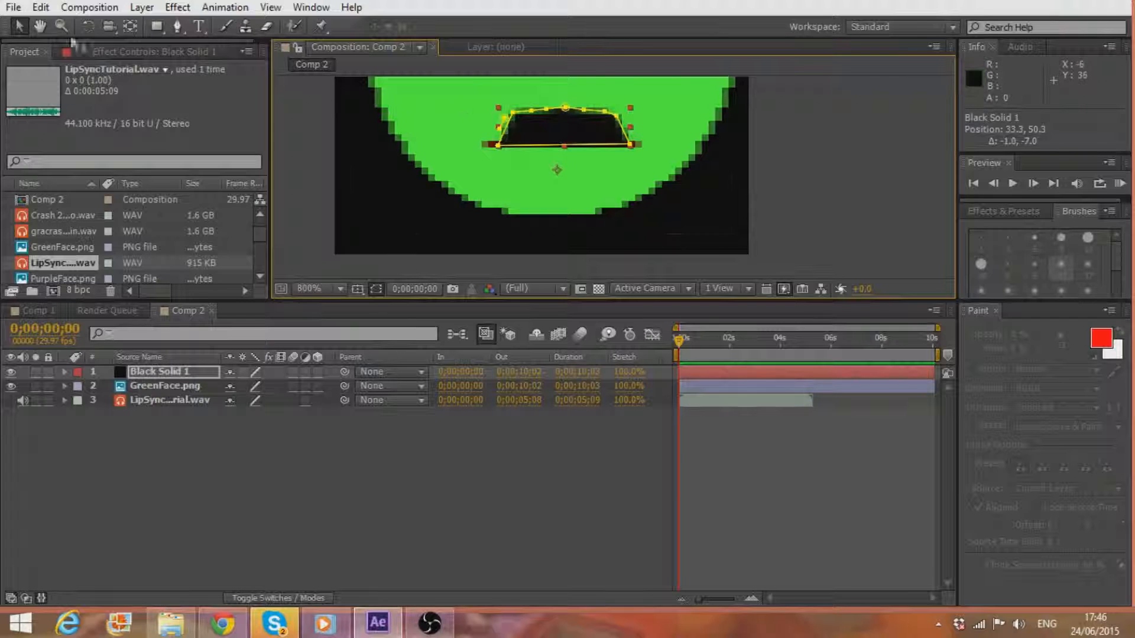
- Pull the mask's two lower corner points outward to match both ends of the mouth line
{"action": "left_click", "coordinate": [173, 27]}
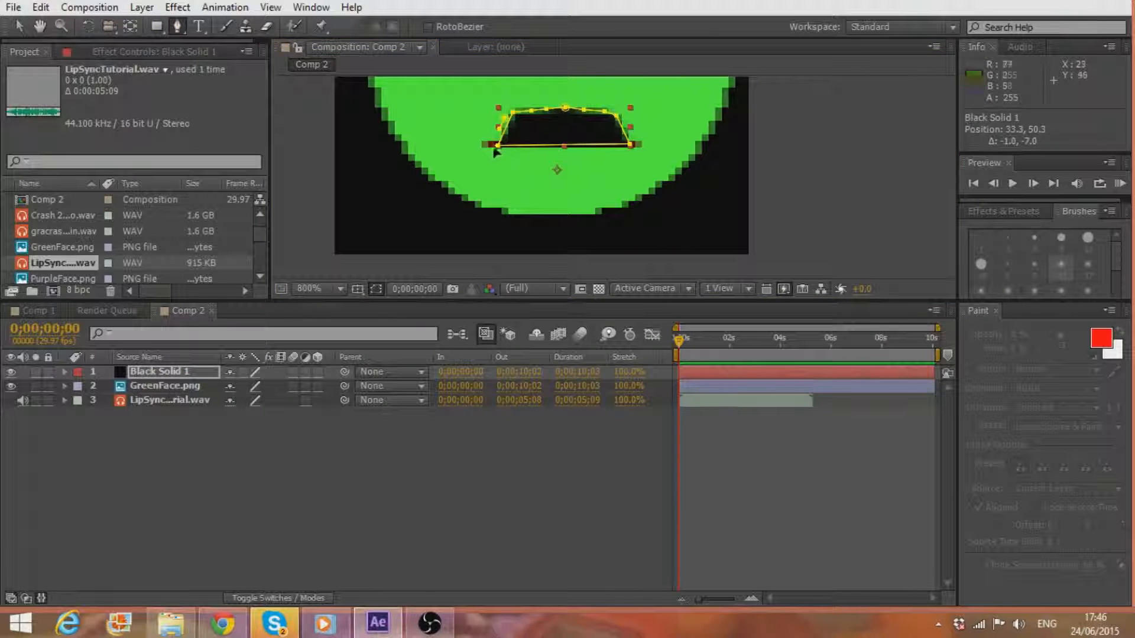
{"action": "left_click_drag", "start_coordinate": [497, 143], "coordinate": [485, 145]}
{"action": "left_click_drag", "start_coordinate": [626, 144], "coordinate": [635, 142]}
{"action": "scroll", "coordinate": [618, 123], "scroll_direction": "up", "scroll_amount": 1}
{"action": "scroll", "coordinate": [593, 126], "scroll_direction": "down", "scroll_amount": 1}
{"action": "left_click_drag", "start_coordinate": [569, 112], "coordinate": [570, 135]}
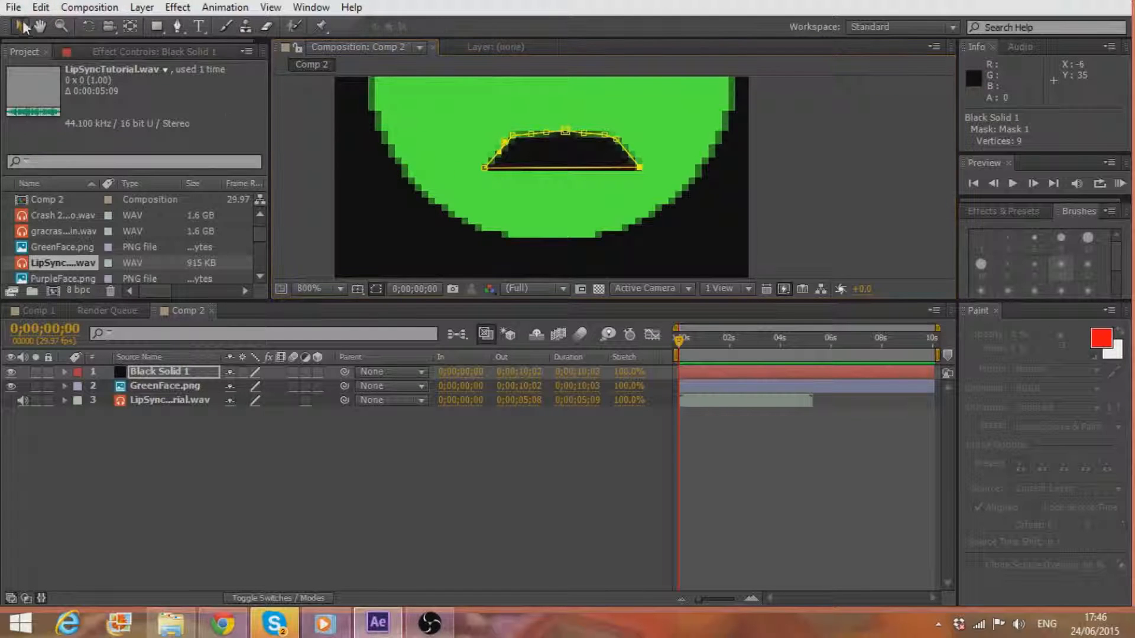
- Set Black Solid 1's anchor point to X 21 px, Y 8 px and move the mouth shape back up onto the mouth line
{"action": "double_click", "coordinate": [550, 150]}
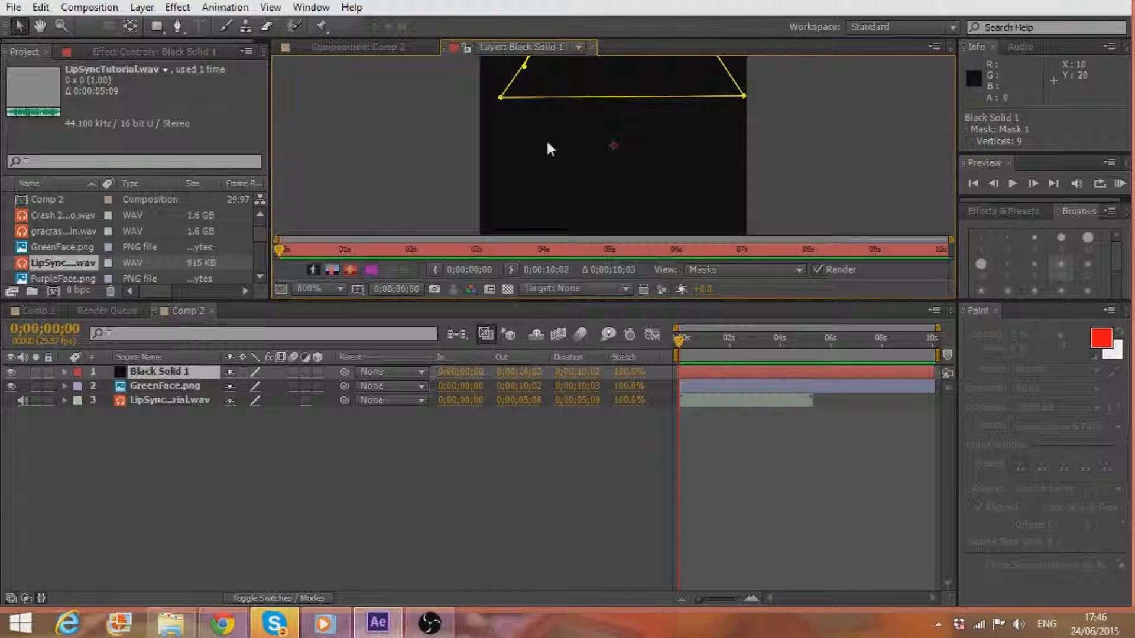
{"action": "left_click", "coordinate": [390, 46]}
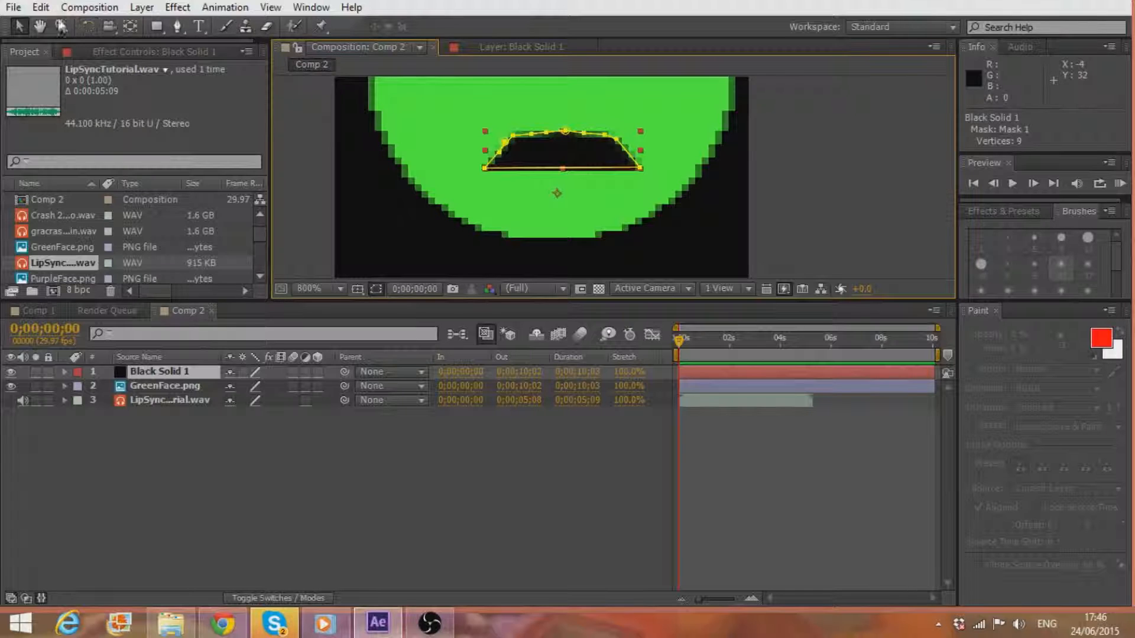
{"action": "right_click", "coordinate": [544, 134]}
{"action": "mouse_move", "coordinate": [573, 148]}
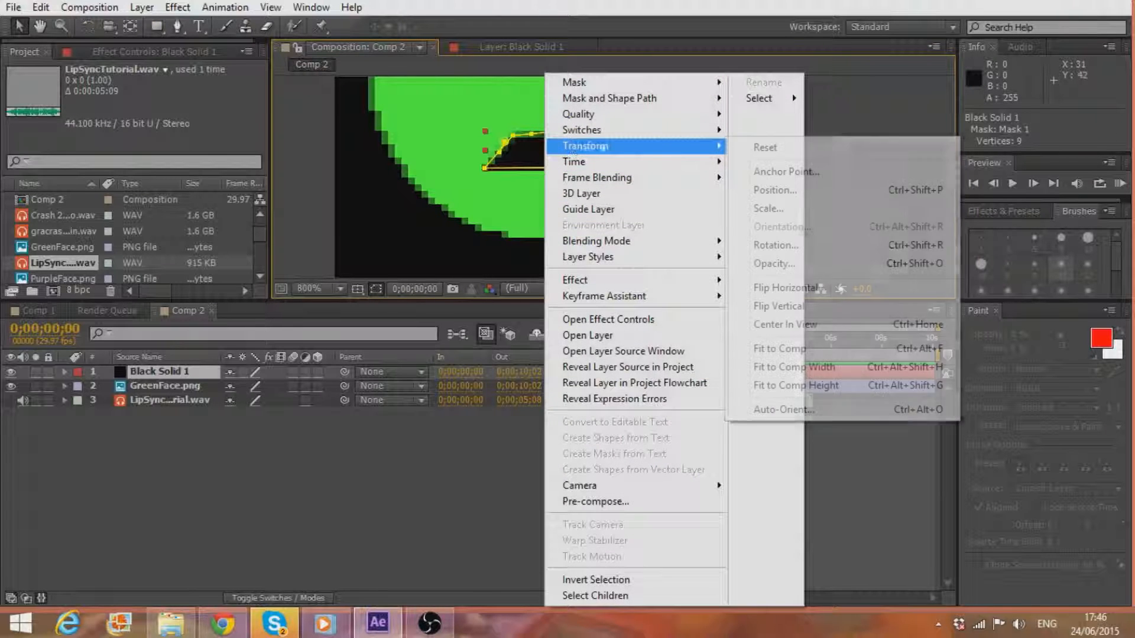
{"action": "left_click", "coordinate": [775, 173]}
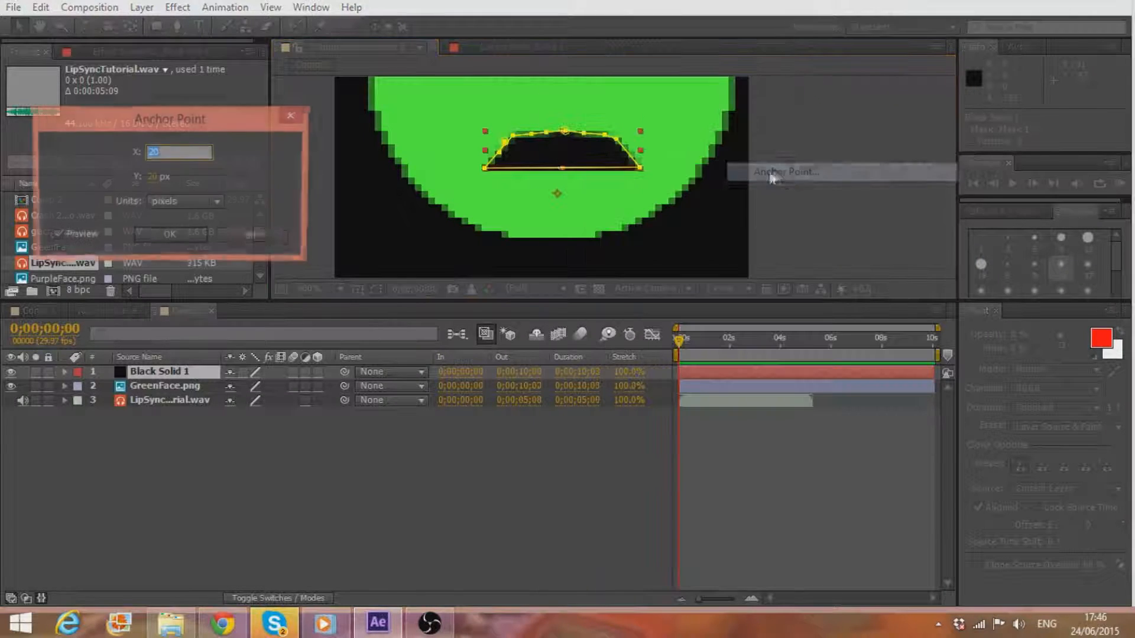
{"action": "left_click", "coordinate": [228, 163]}
{"action": "left_click_drag", "start_coordinate": [152, 152], "coordinate": [137, 175]}
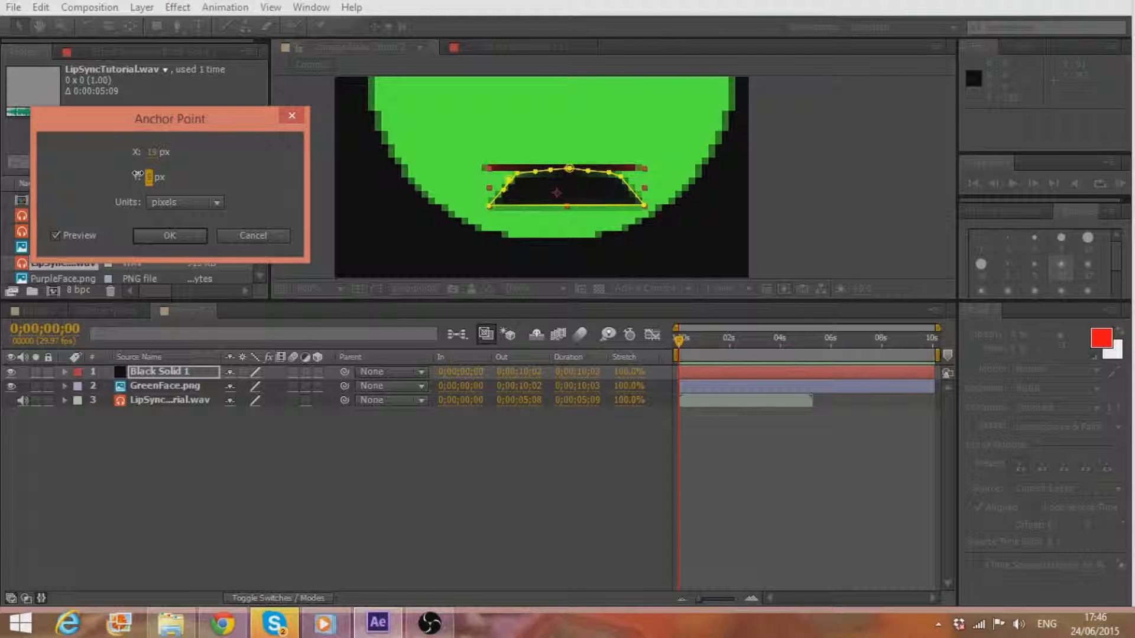
{"action": "left_click_drag", "start_coordinate": [137, 175], "coordinate": [154, 157]}
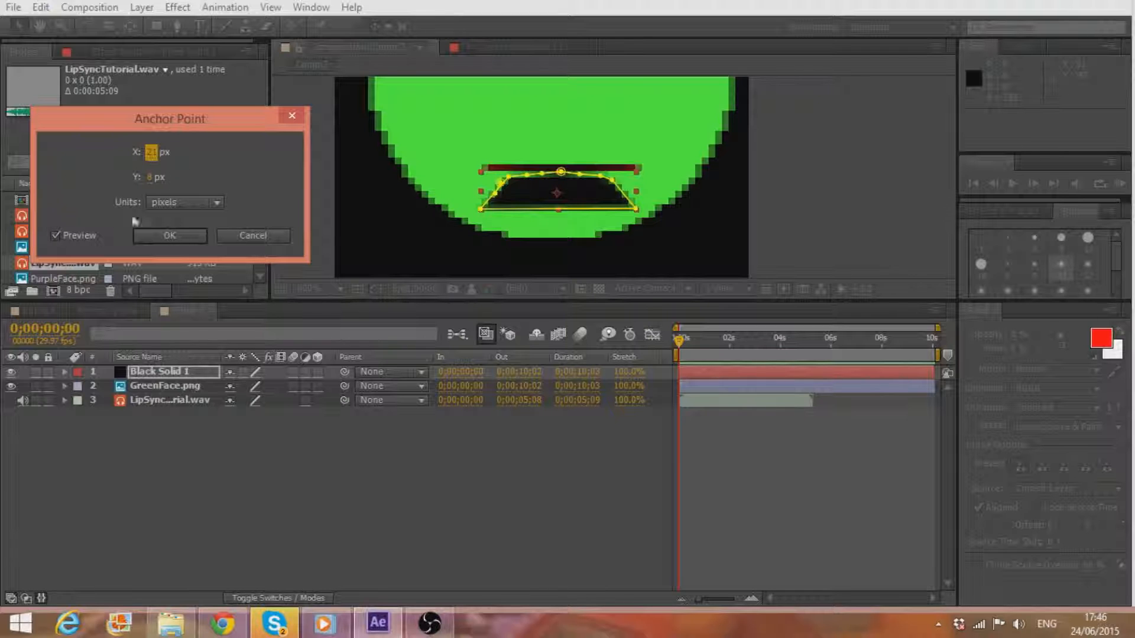
{"action": "left_click", "coordinate": [172, 235]}
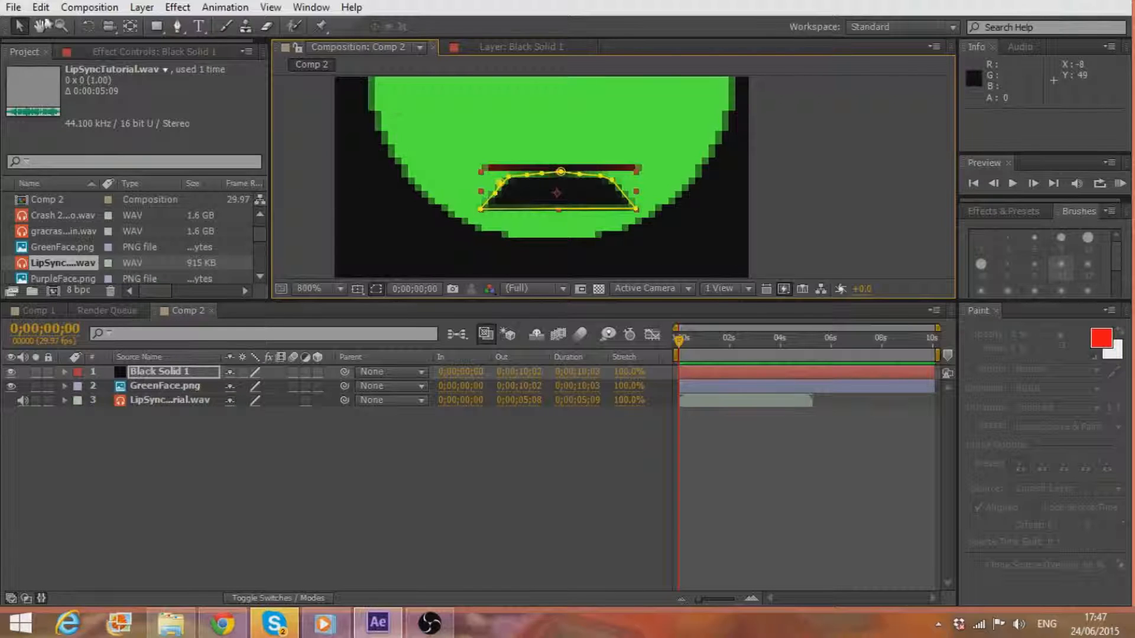
{"action": "left_click_drag", "start_coordinate": [523, 201], "coordinate": [524, 155]}
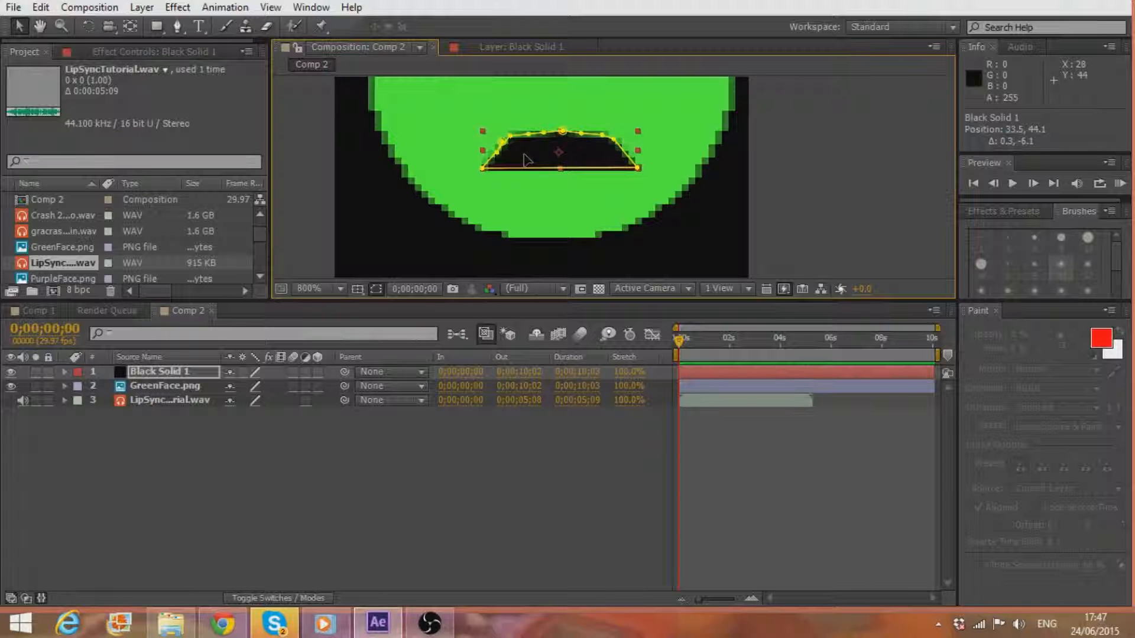
- Convert the LipSyncTutorial.wav audio to keyframes and reveal the Both Channels slider of the generated layer
{"action": "left_click", "coordinate": [158, 399]}
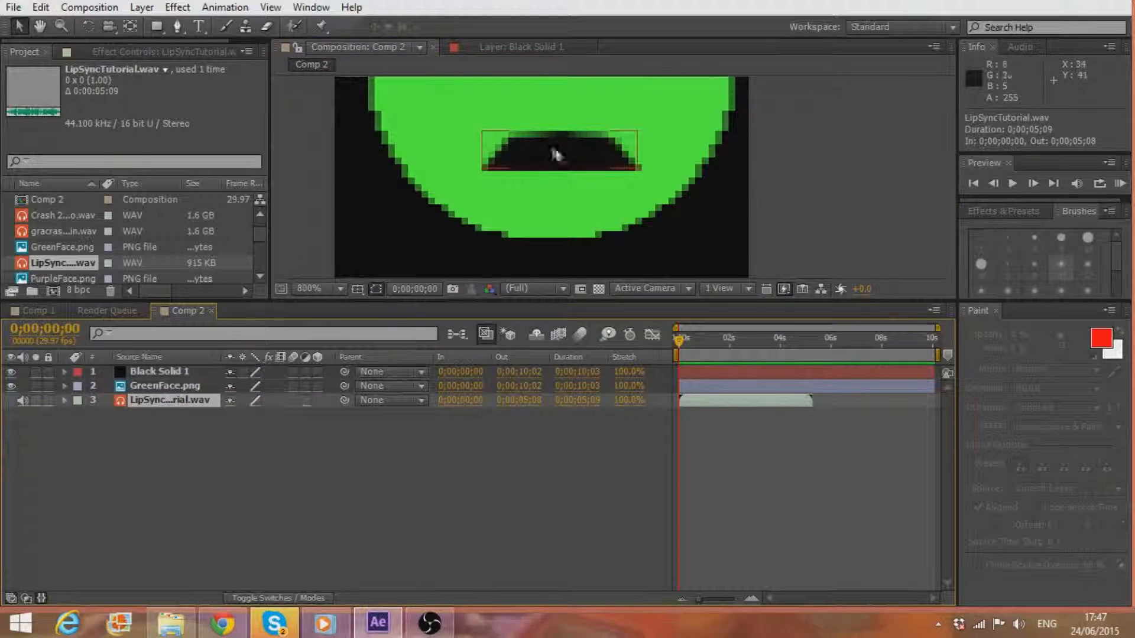
{"action": "right_click", "coordinate": [151, 398]}
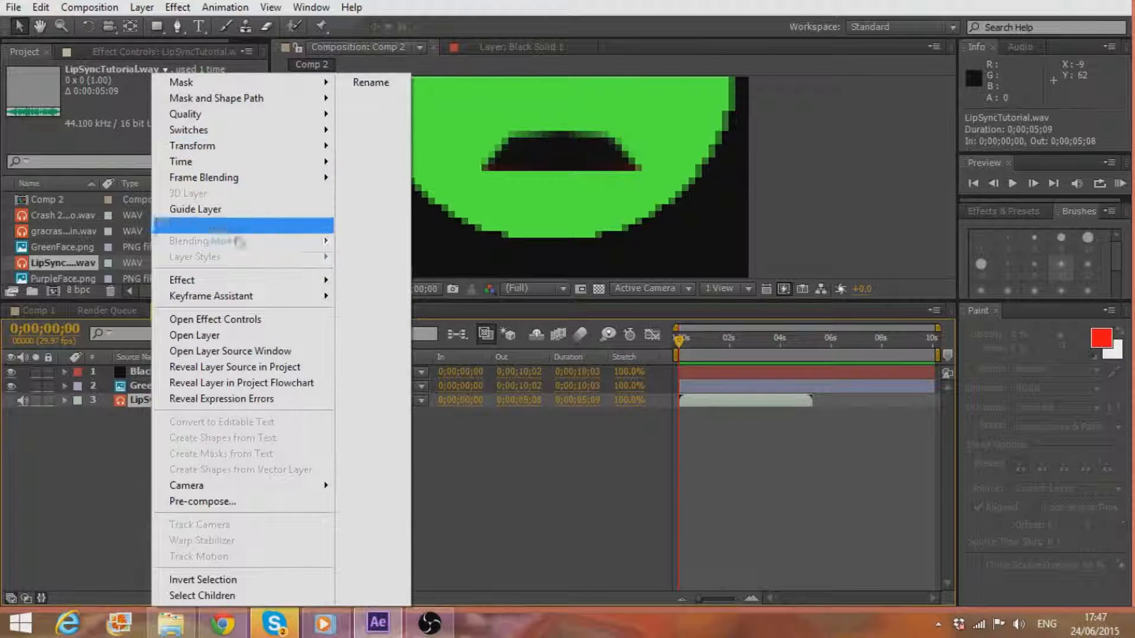
{"action": "mouse_move", "coordinate": [284, 296]}
{"action": "left_click", "coordinate": [378, 299]}
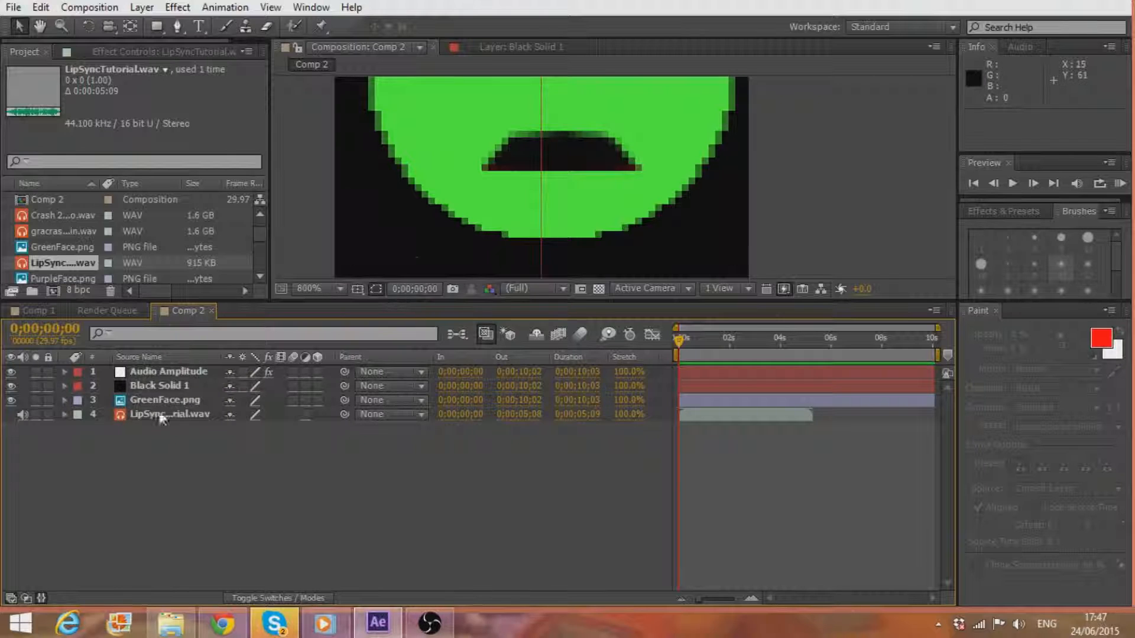
{"action": "left_click", "coordinate": [64, 372]}
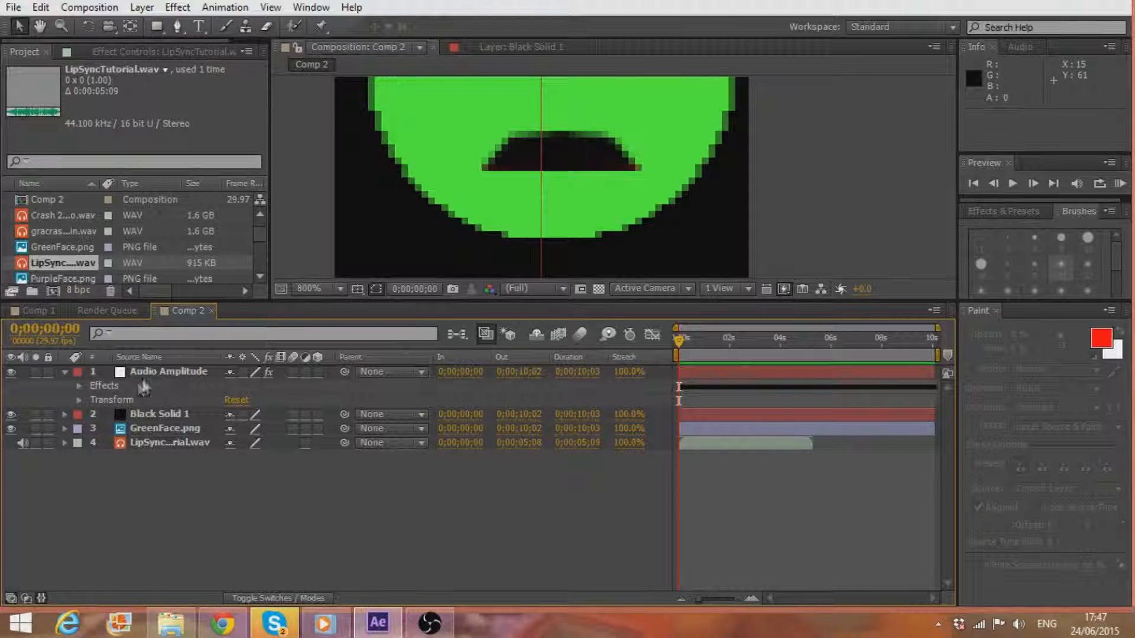
{"action": "left_click", "coordinate": [77, 385]}
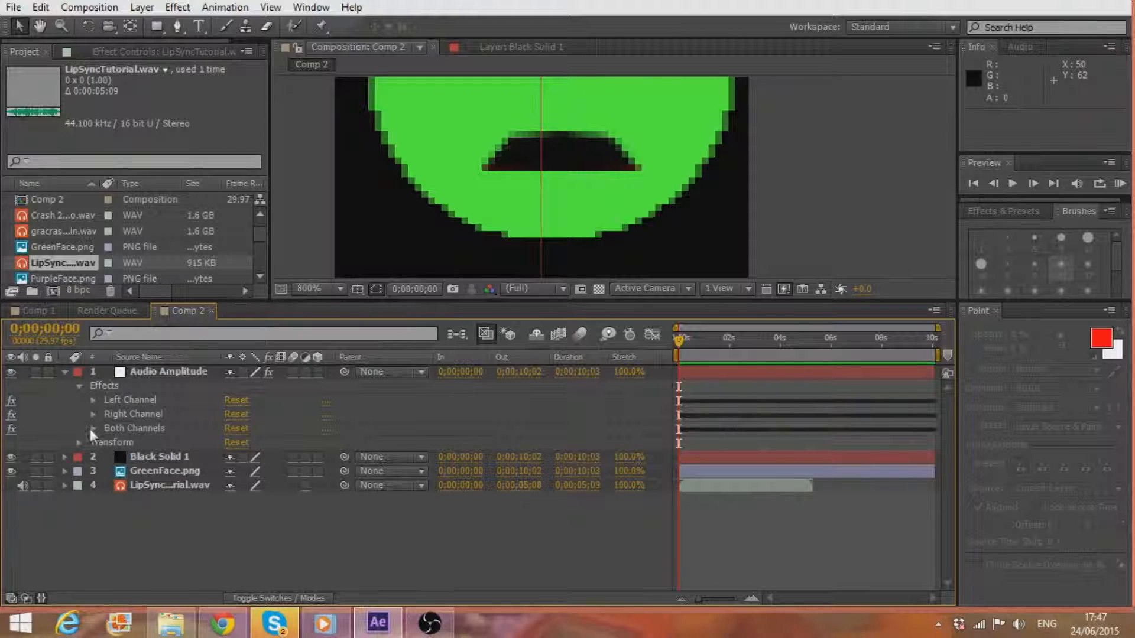
{"action": "left_click", "coordinate": [92, 428]}
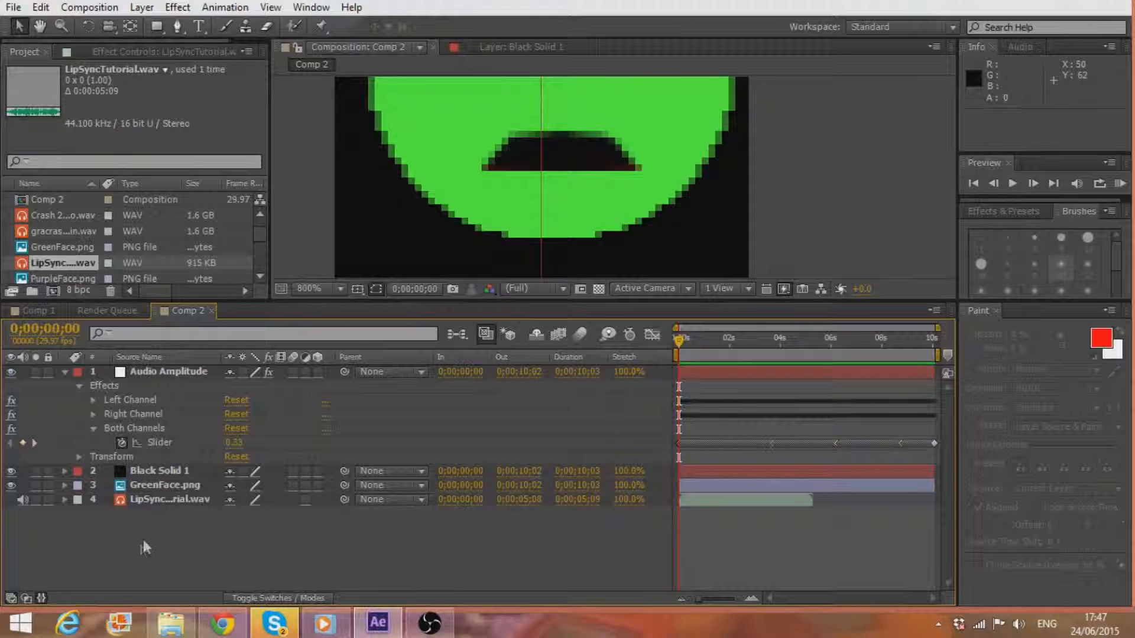
- Add an expression to Black Solid 1's Scale and link it to the Both Channels slider of Audio Amplitude
{"action": "left_click", "coordinate": [148, 471]}
{"action": "left_click", "coordinate": [147, 470]}
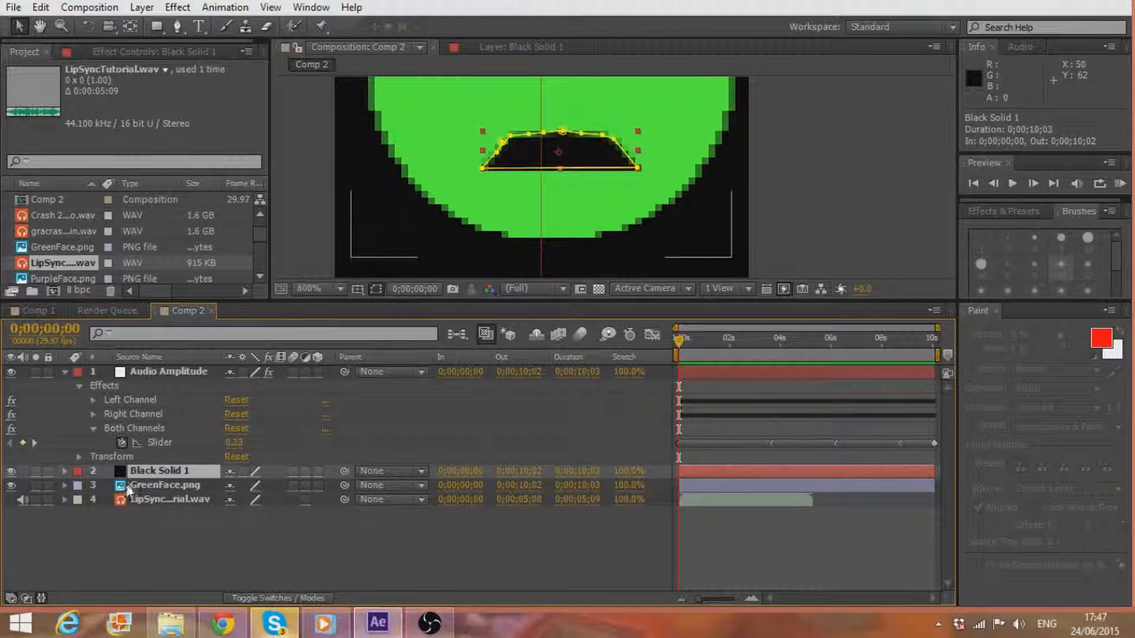
{"action": "key", "text": "s"}
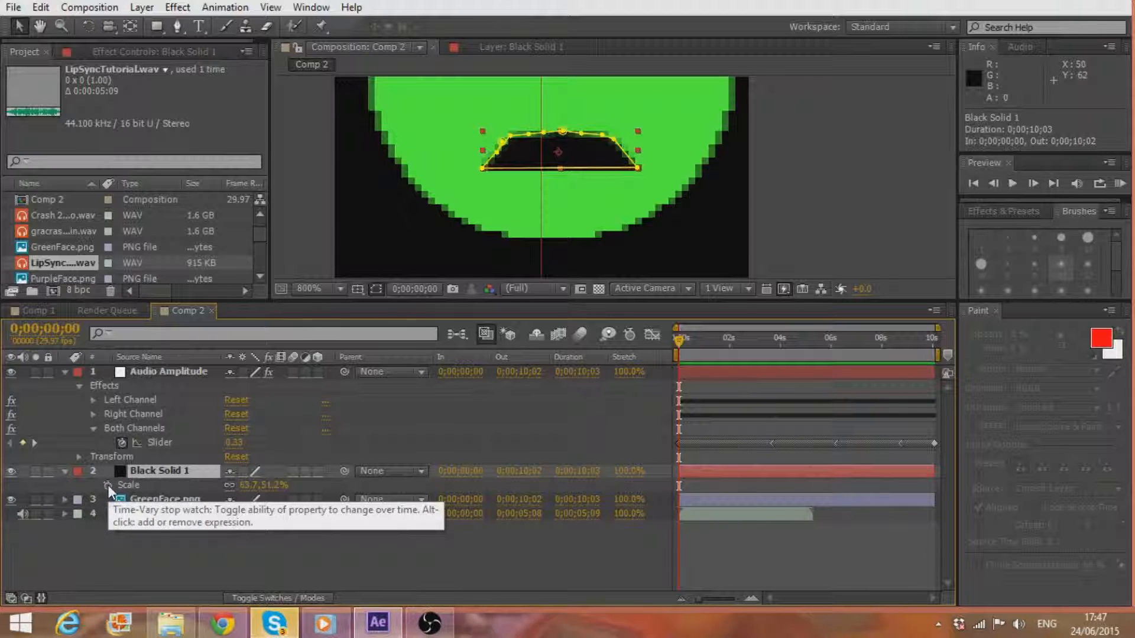
{"action": "left_click", "coordinate": [107, 485], "text": "alt"}
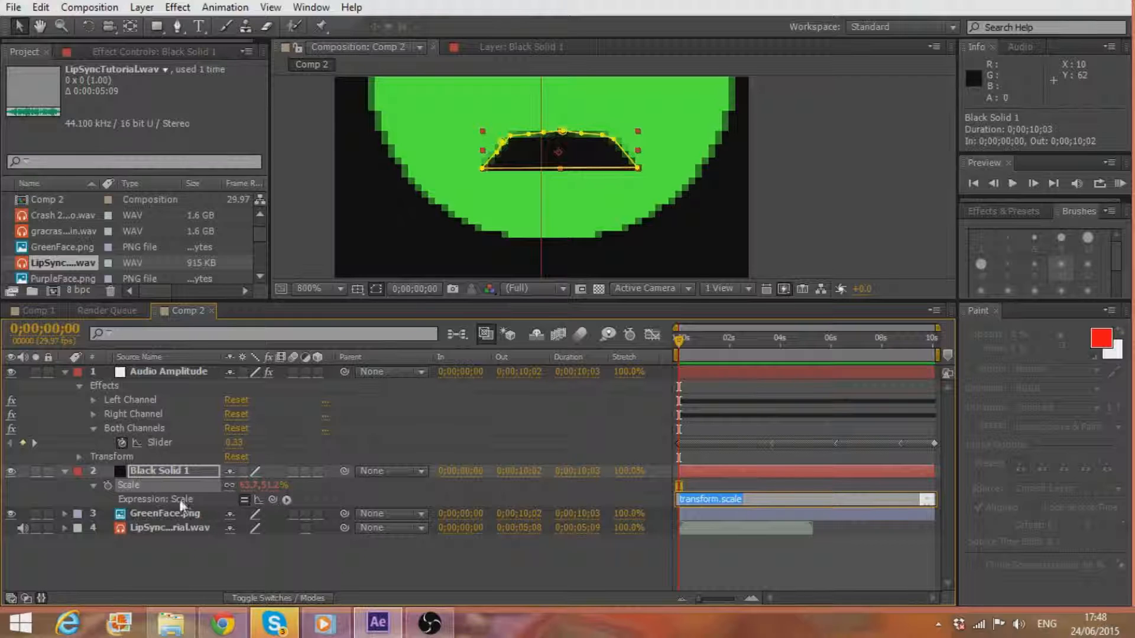
{"action": "left_click_drag", "start_coordinate": [273, 499], "coordinate": [169, 439]}
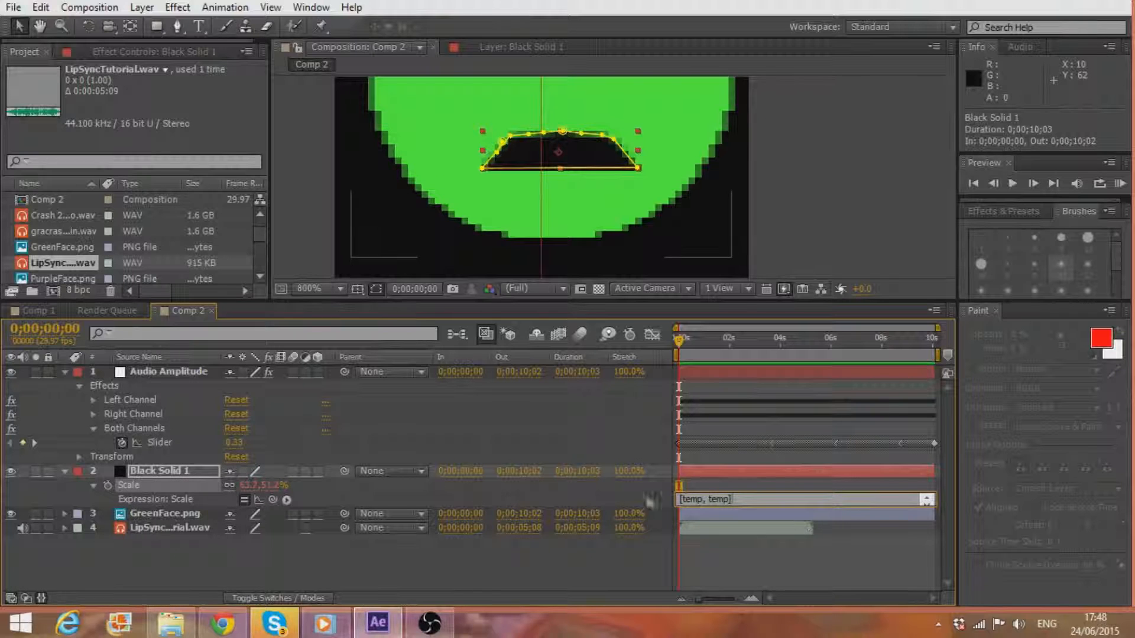
- Replace the Scale expression with [100, thisComp.layer("Audio Amplitude").effect("Both Channels")("Slider") * 0.3]
{"action": "left_click", "coordinate": [752, 499]}
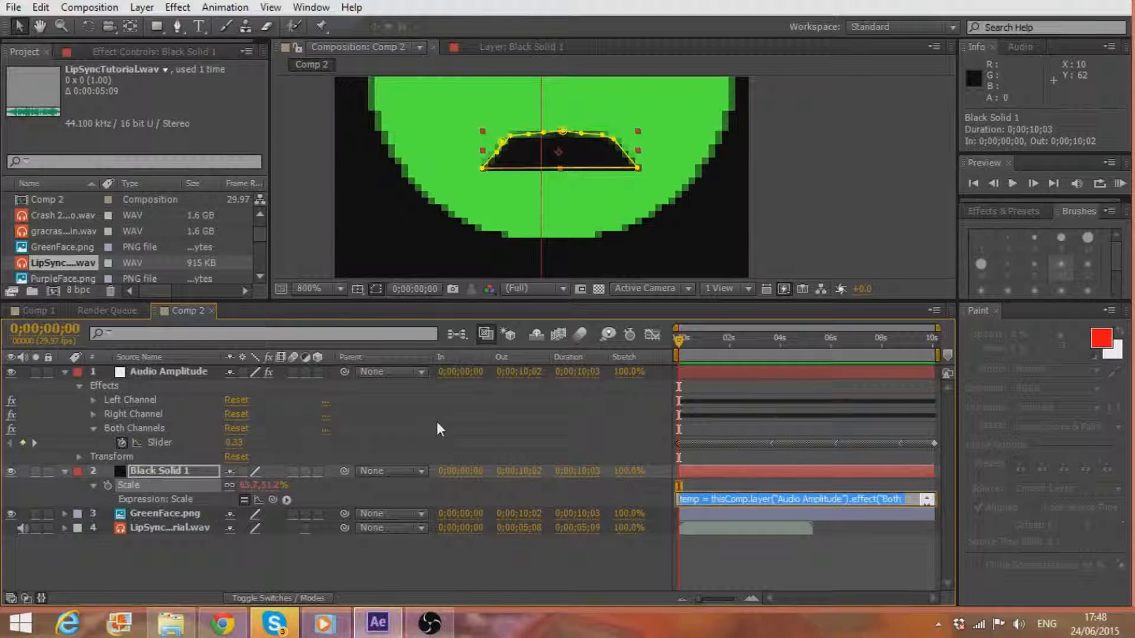
{"action": "type", "text": "[100, thisComp.layer(\"Audio Amplitude\").effect(\"Both Channels\")(\"Slider\") * 0.3]"}
{"action": "scroll", "coordinate": [815, 499], "scroll_direction": "up", "scroll_amount": 1}
{"action": "left_click", "coordinate": [747, 470]}
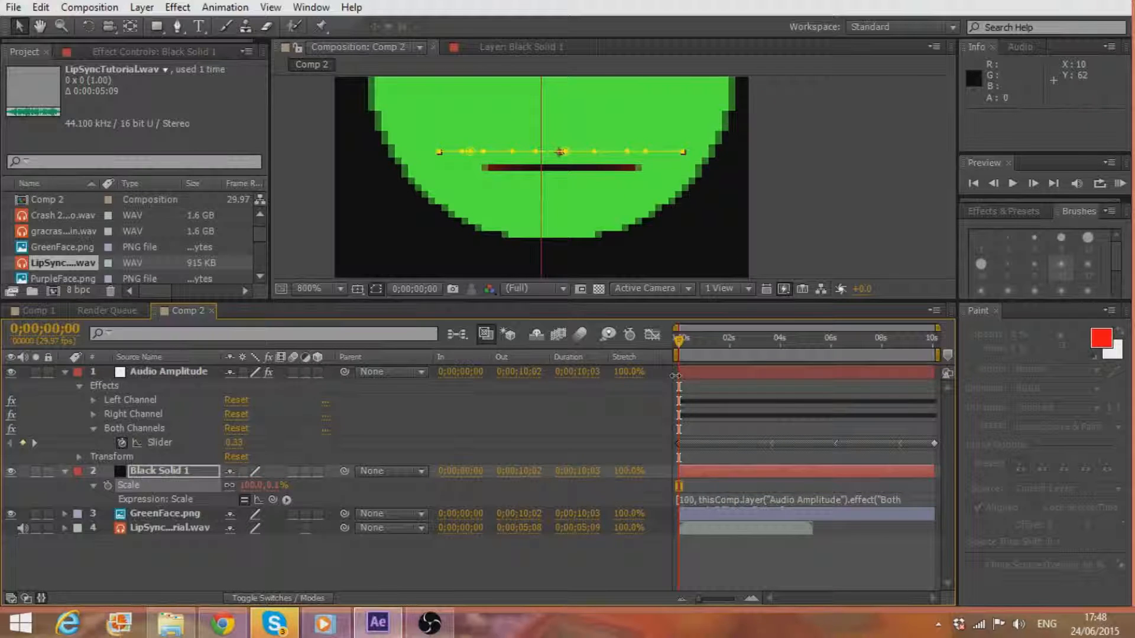
- Extend the start of the Audio Amplitude layer to about -0;00;00;25
{"action": "left_click_drag", "start_coordinate": [678, 373], "coordinate": [658, 380]}
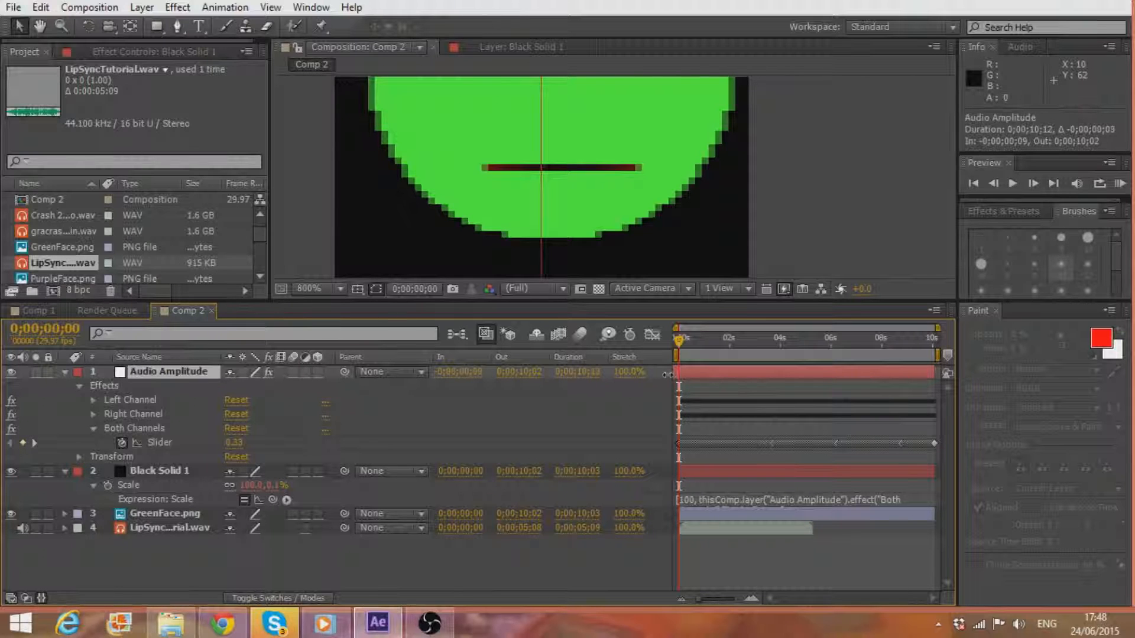
{"action": "left_click_drag", "start_coordinate": [674, 374], "coordinate": [654, 385]}
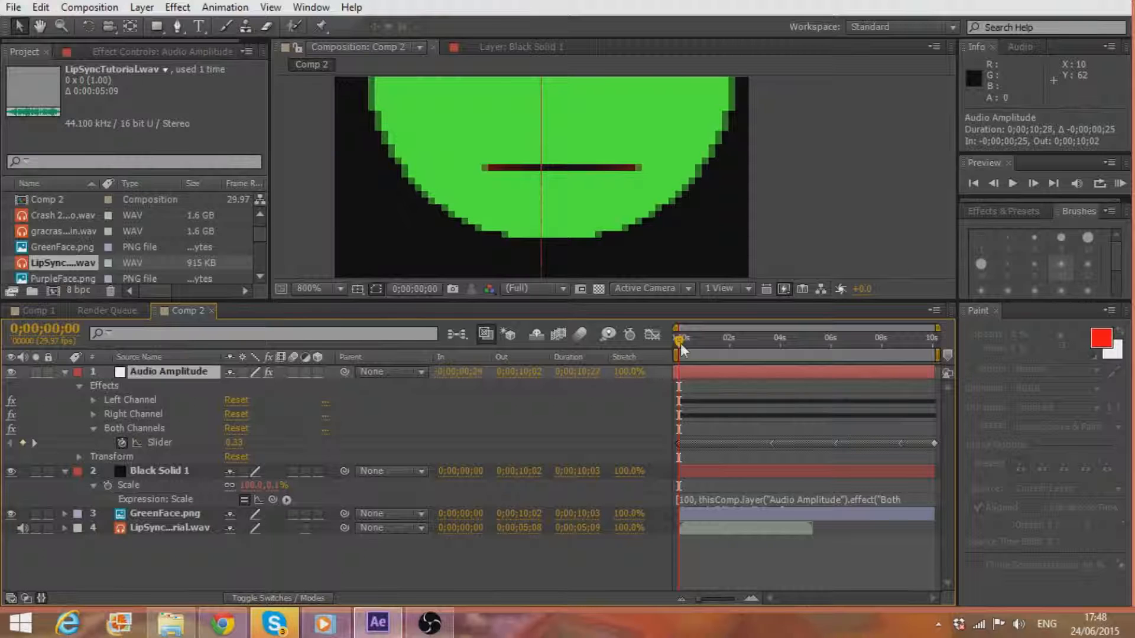
{"action": "left_click", "coordinate": [676, 563]}
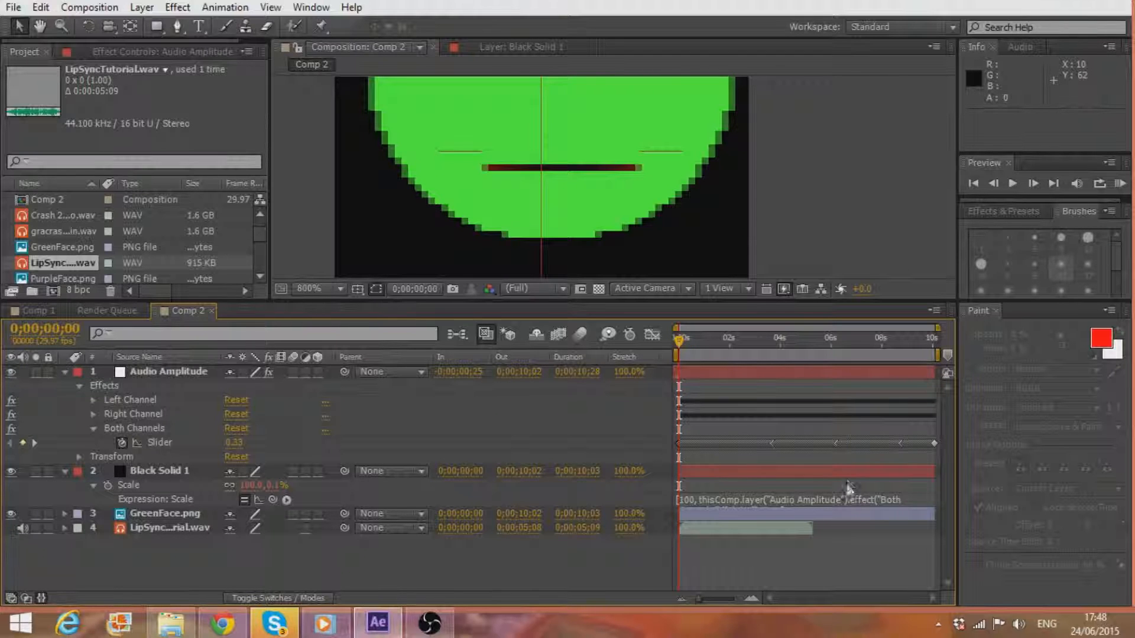
- Examine Black Solid 1's full Scale expression, from the fixed 100 width through to the slider multiplier
{"action": "left_click", "coordinate": [813, 500]}
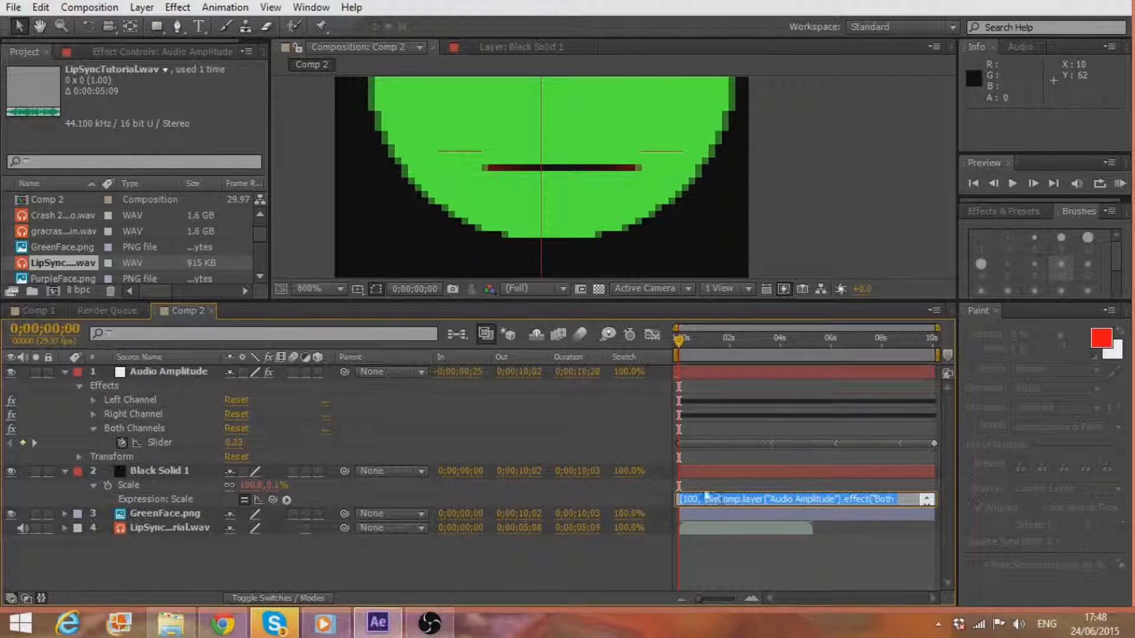
{"action": "scroll", "coordinate": [700, 497], "scroll_direction": "down", "scroll_amount": 1}
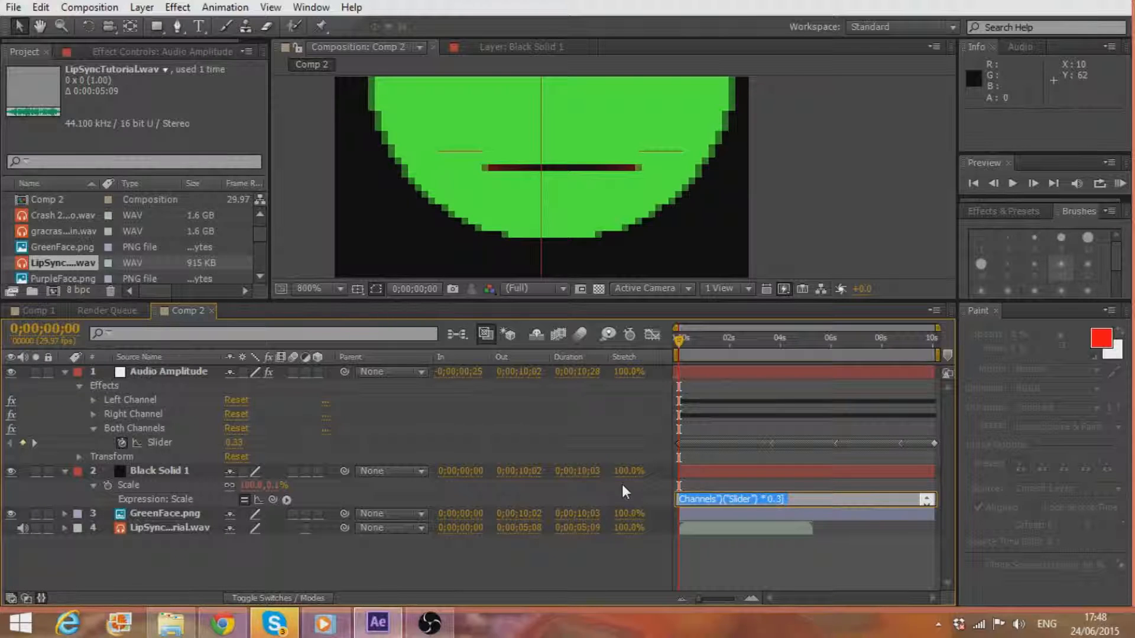
{"action": "scroll", "coordinate": [785, 499], "scroll_direction": "up", "scroll_amount": 1}
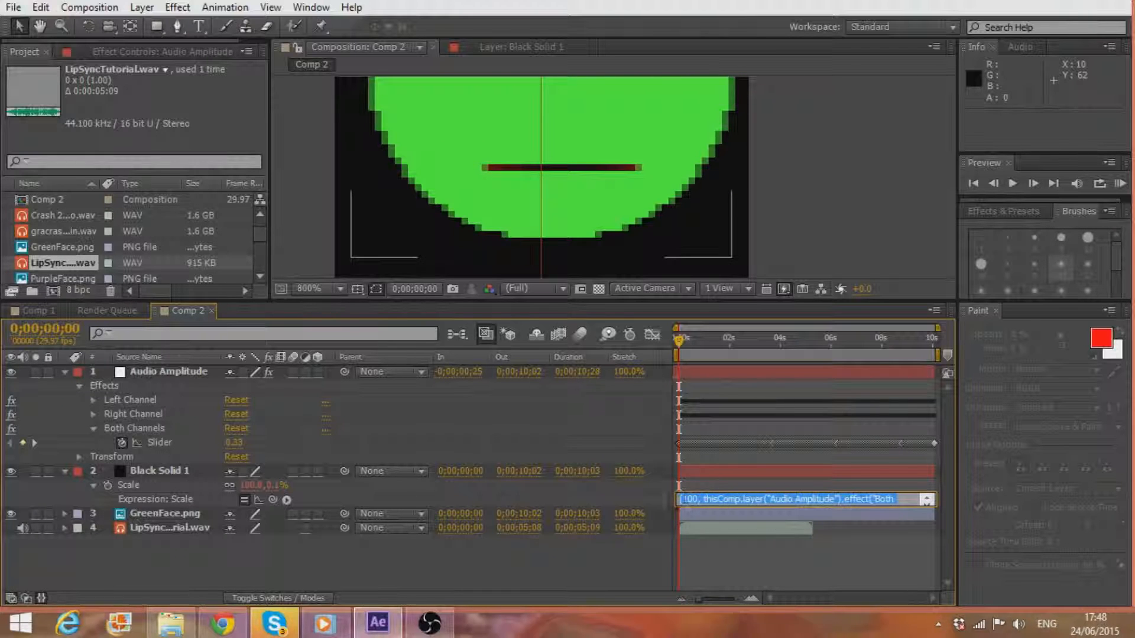
{"action": "left_click", "coordinate": [698, 499]}
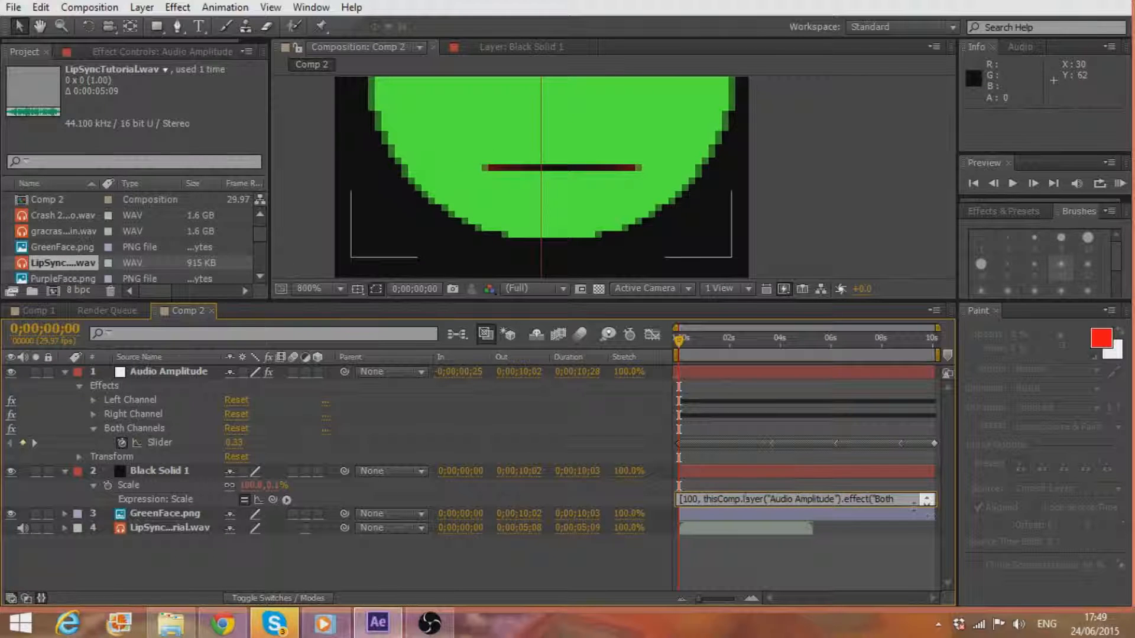
{"action": "left_click", "coordinate": [835, 499]}
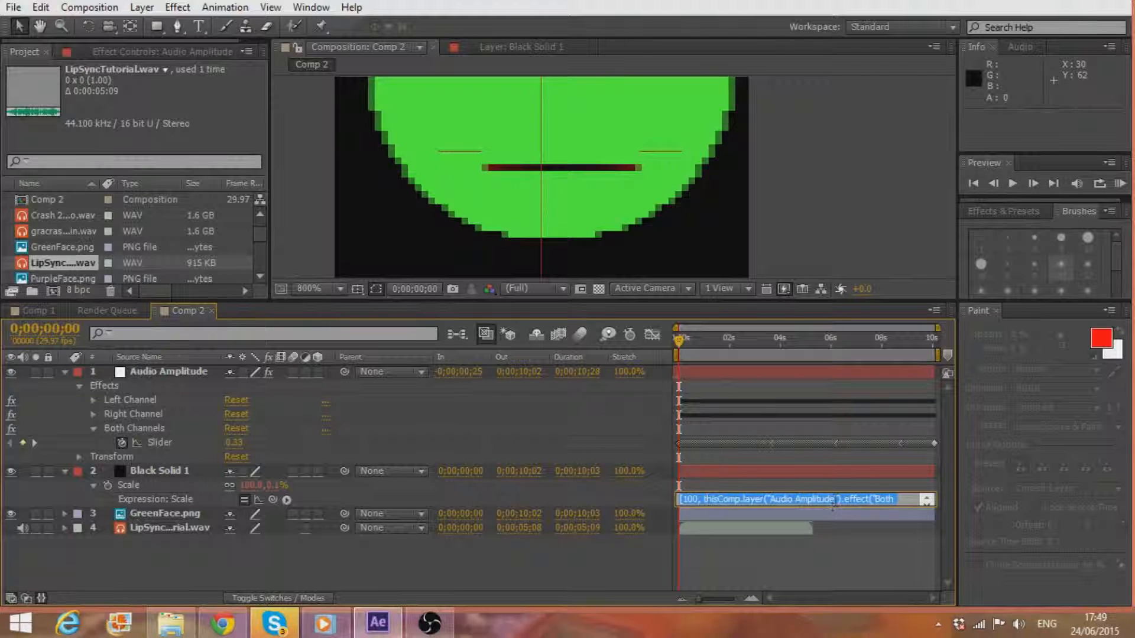
{"action": "key", "text": "End"}
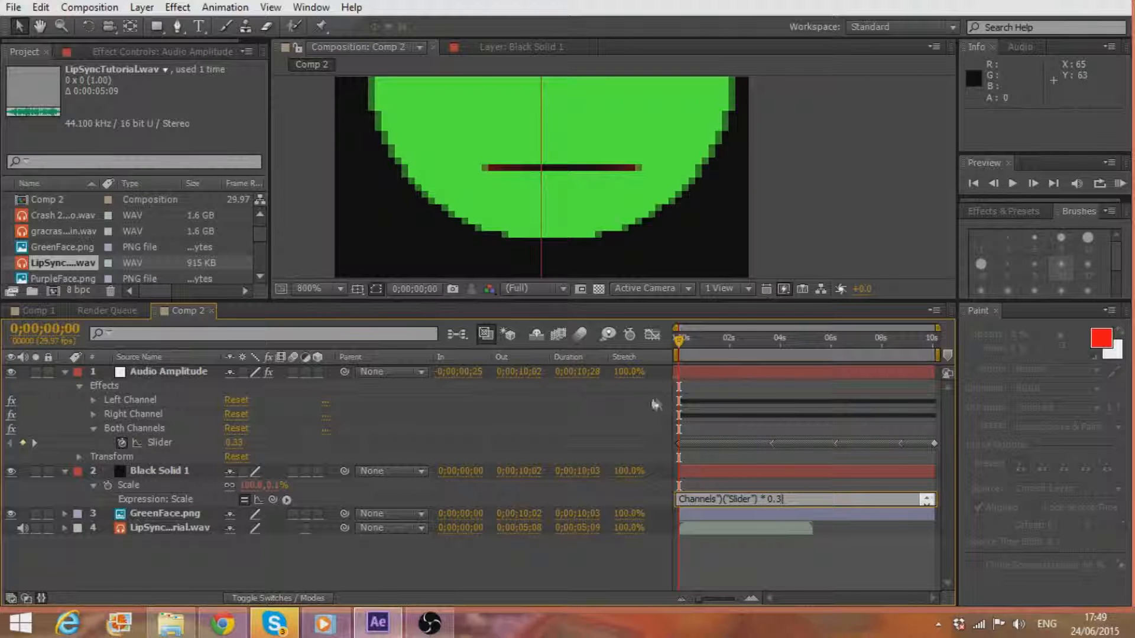
- Play the composition from the first frame and check how much the mouth moves with the voice
{"action": "left_click", "coordinate": [970, 187]}
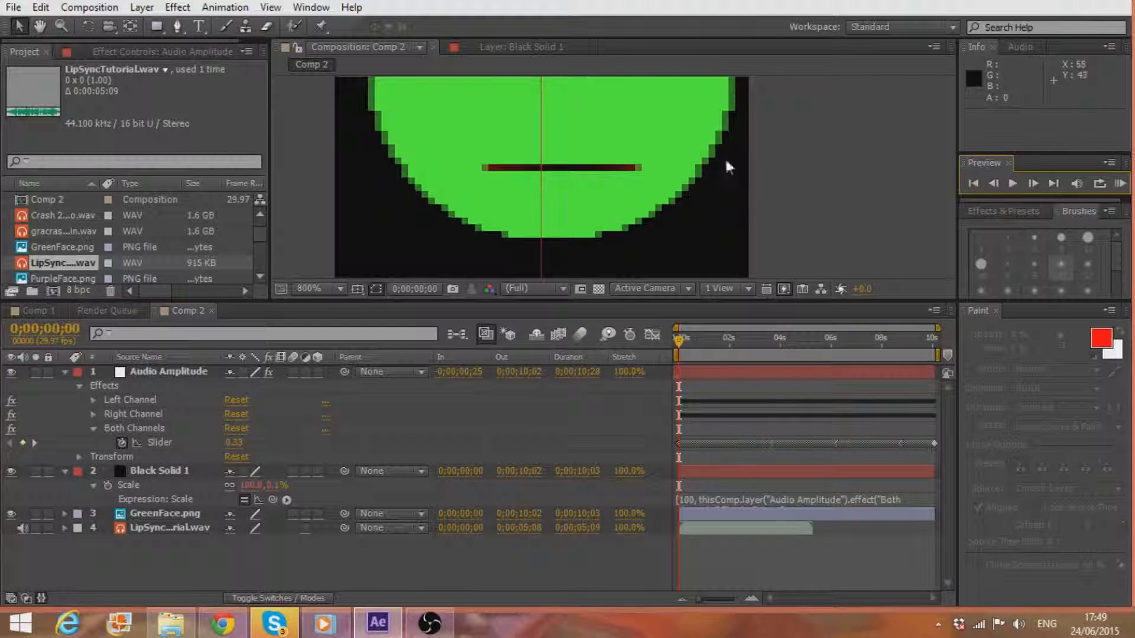
{"action": "scroll", "coordinate": [727, 155], "scroll_direction": "down", "scroll_amount": 3}
{"action": "key", "text": "period"}
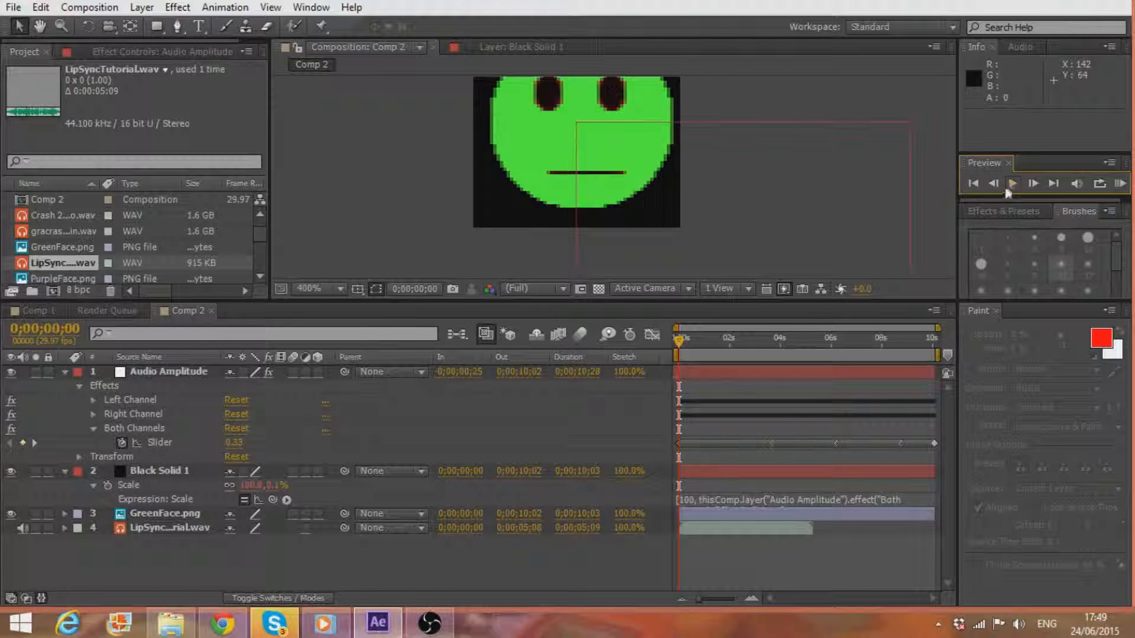
{"action": "left_click", "coordinate": [1012, 185]}
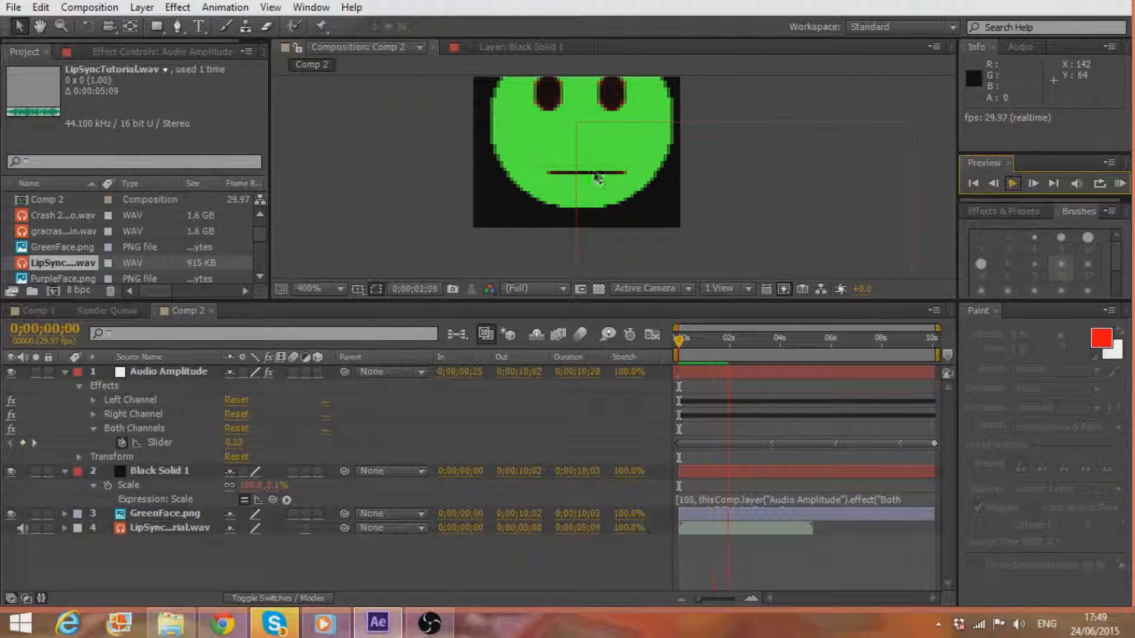
{"action": "left_click", "coordinate": [1012, 185]}
- Move Black Solid 1 down onto the drawn mouth line of the face, to position about 34.2, 46.5
{"action": "key", "text": "period"}
{"action": "key", "text": "period"}
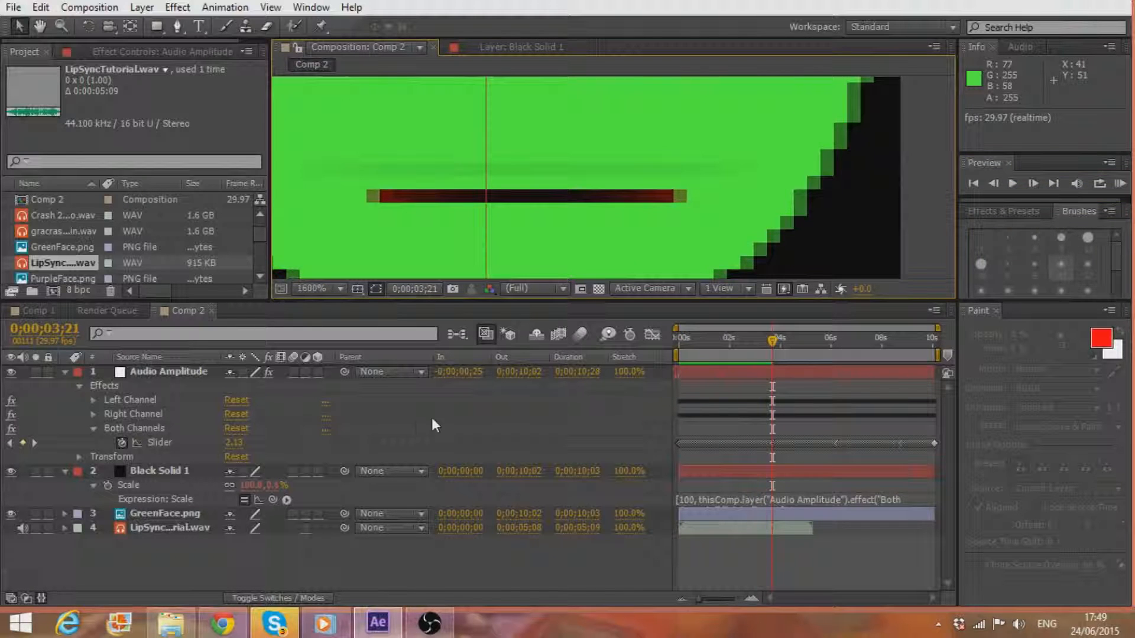
{"action": "left_click", "coordinate": [144, 471]}
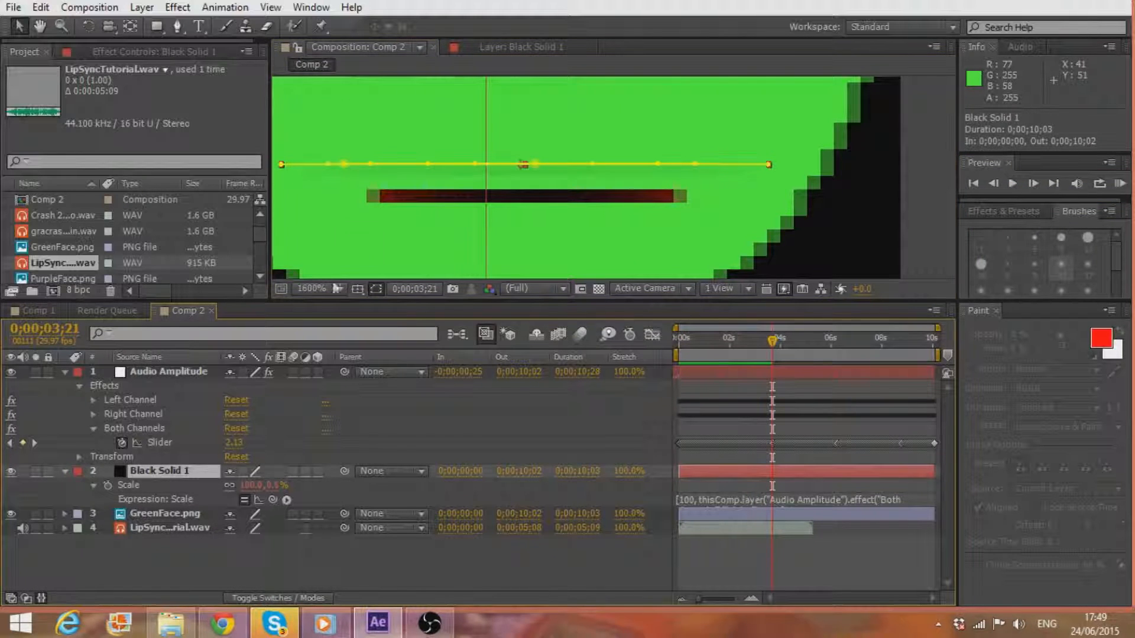
{"action": "left_click_drag", "start_coordinate": [402, 166], "coordinate": [411, 197]}
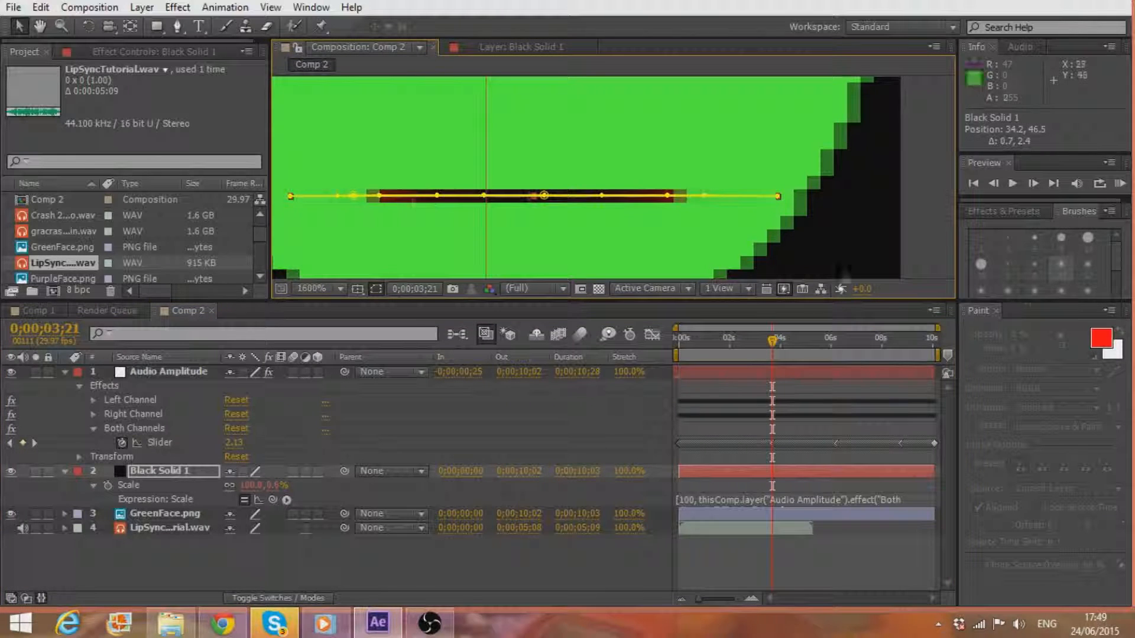
- Replay the animation from the first frame to check the repositioned mouth layer
{"action": "left_click", "coordinate": [973, 183]}
{"action": "left_click", "coordinate": [1011, 184]}
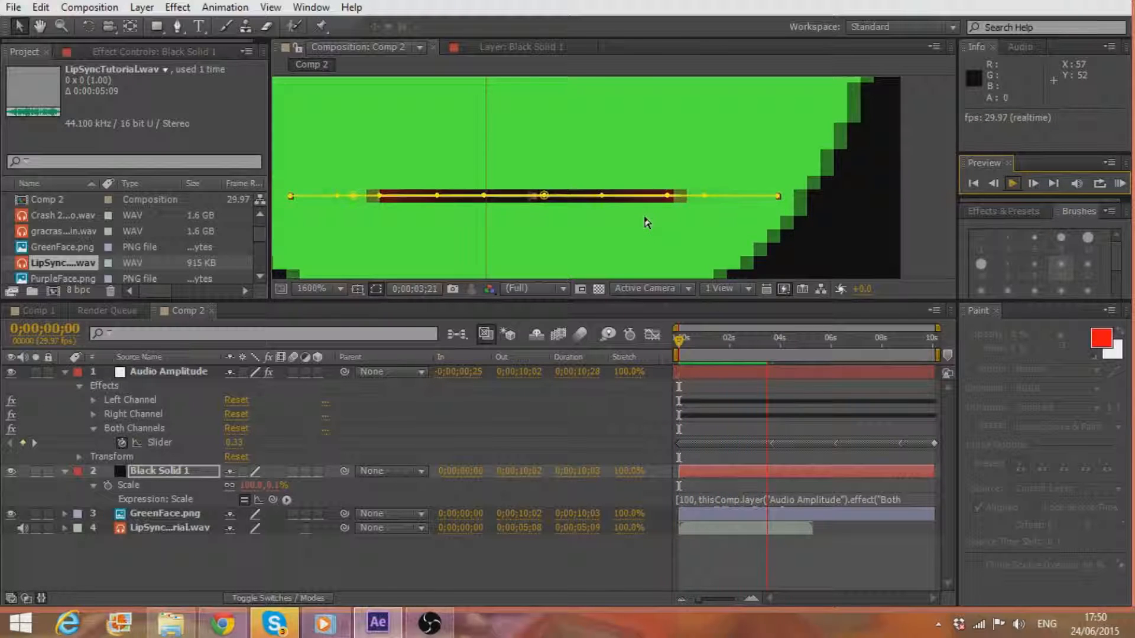
{"action": "left_click", "coordinate": [1021, 184]}
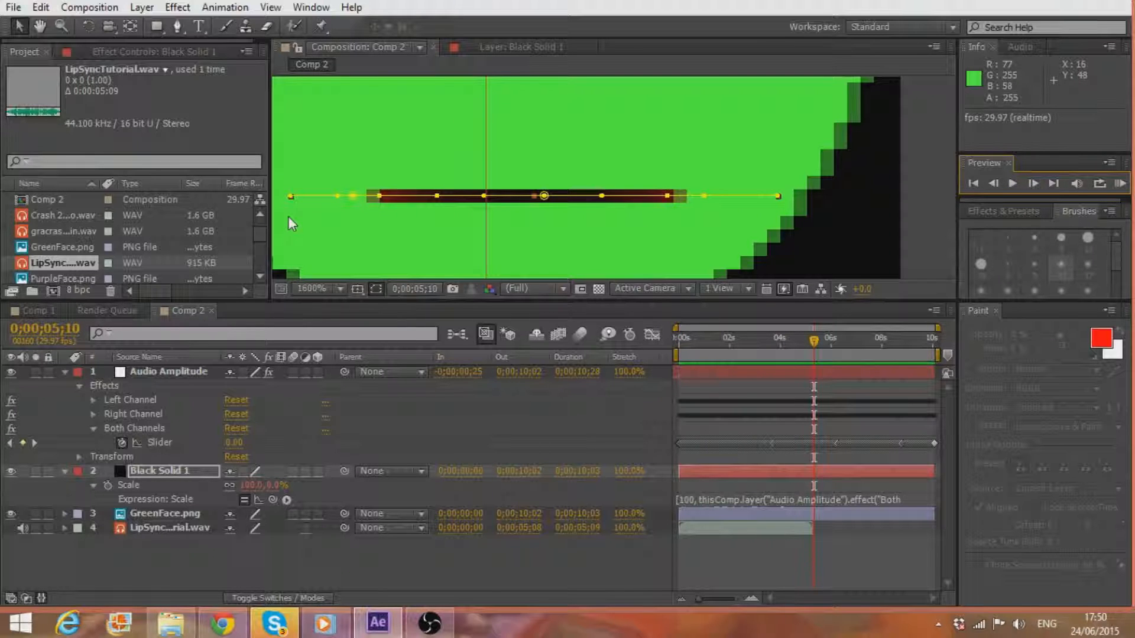
- Nudge the leftmost vertex of Black Solid 1's Mask 1 slightly outward and select the rightmost vertex
{"action": "left_click", "coordinate": [177, 26]}
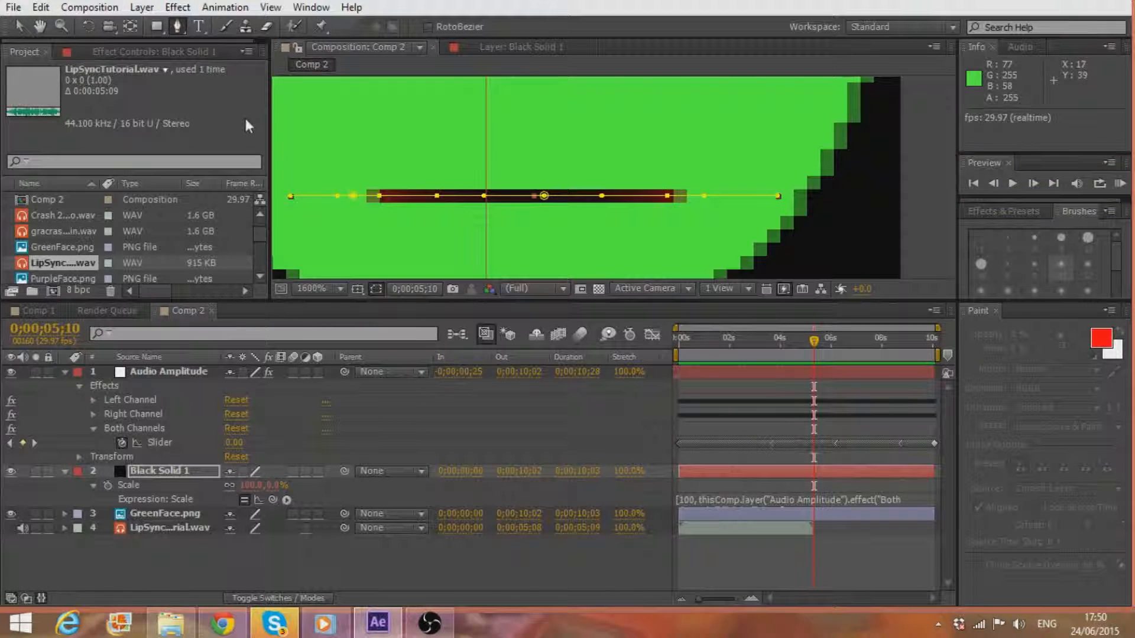
{"action": "left_click_drag", "start_coordinate": [291, 195], "coordinate": [285, 195]}
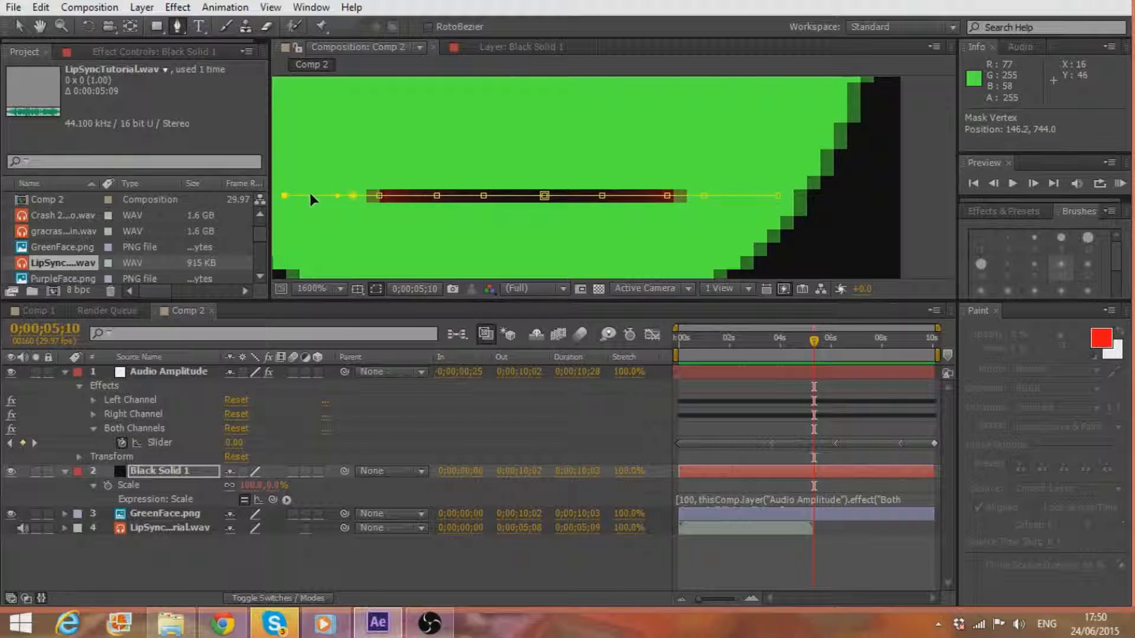
{"action": "key", "text": "v"}
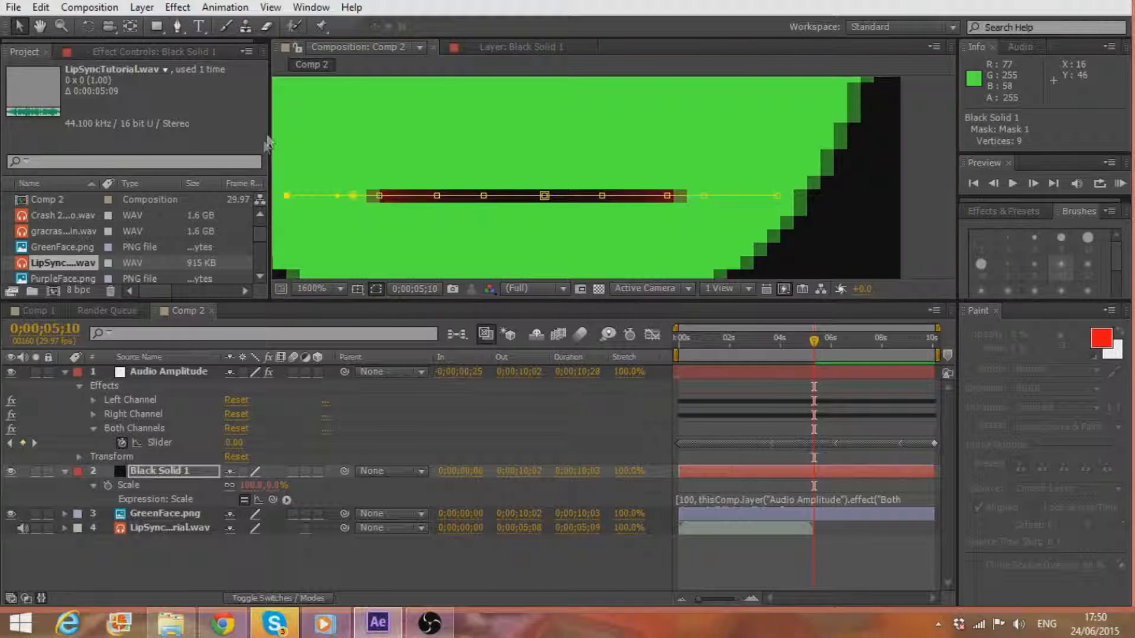
{"action": "left_click_drag", "start_coordinate": [286, 196], "coordinate": [323, 190]}
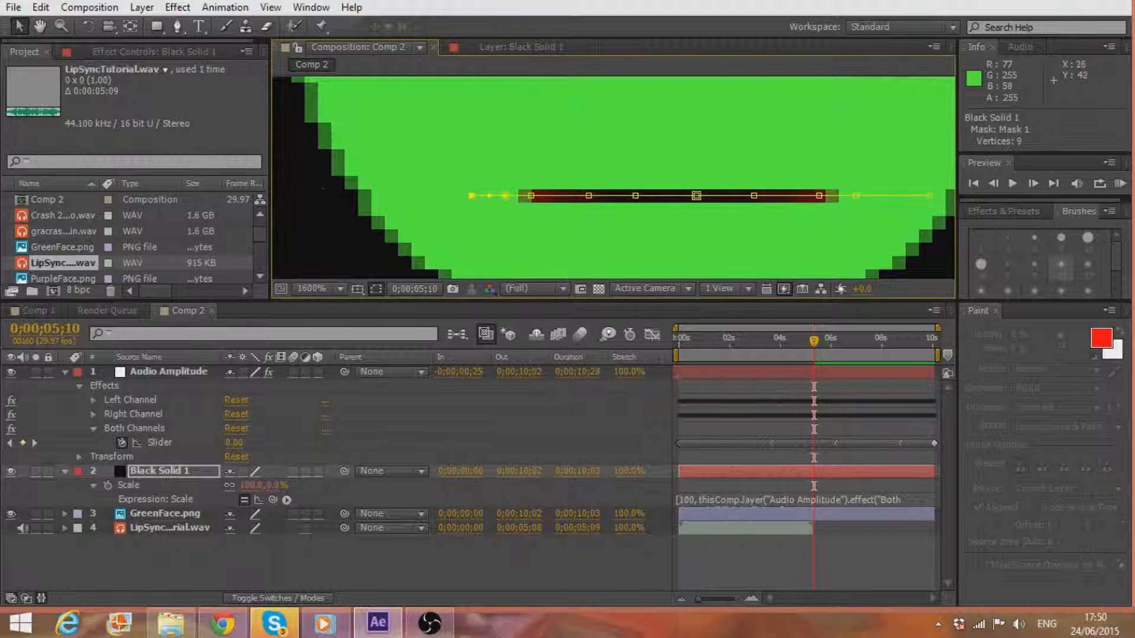
{"action": "left_click", "coordinate": [927, 196]}
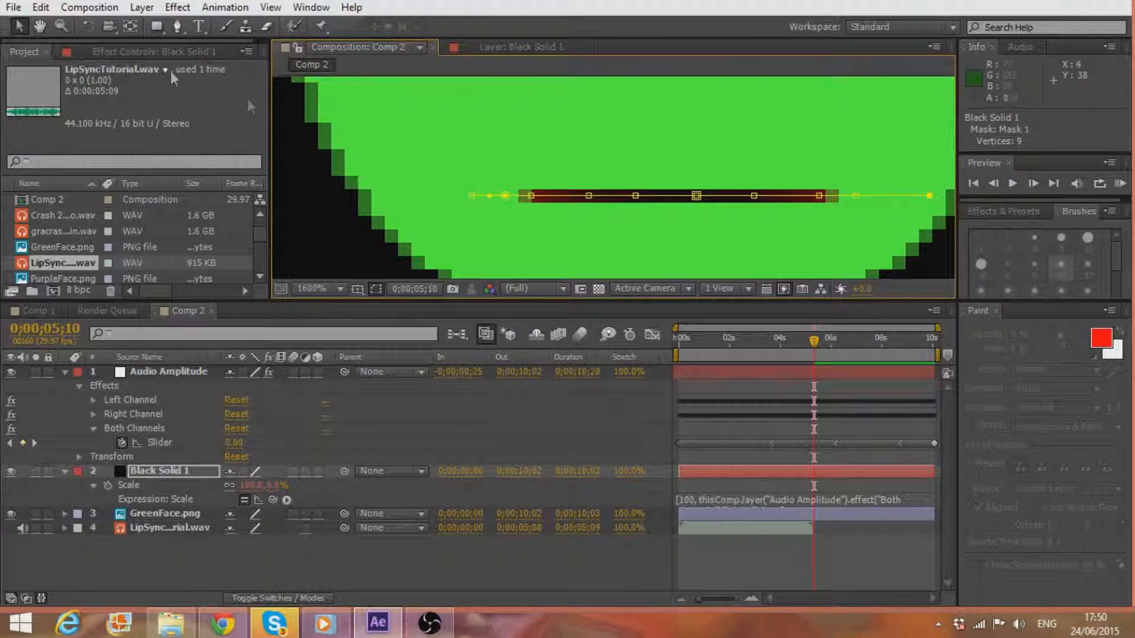
- Add vertices to Mask 2 just left of the mouth line with the Pen tool, undoing the stray one
{"action": "left_click", "coordinate": [177, 26]}
{"action": "left_click", "coordinate": [490, 195]}
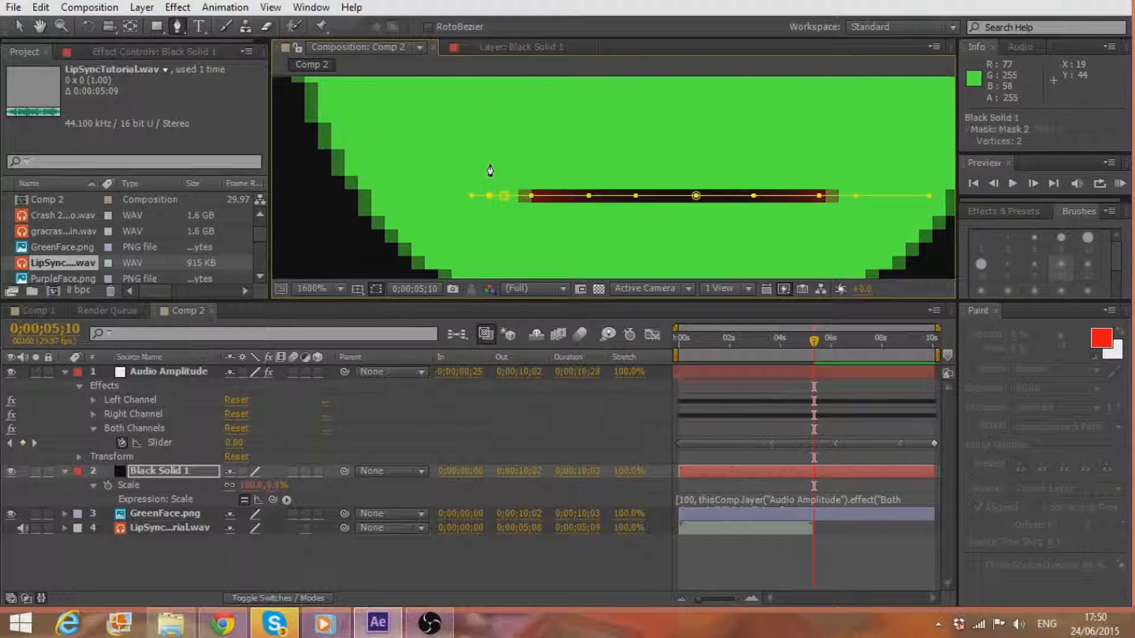
{"action": "left_click", "coordinate": [534, 194]}
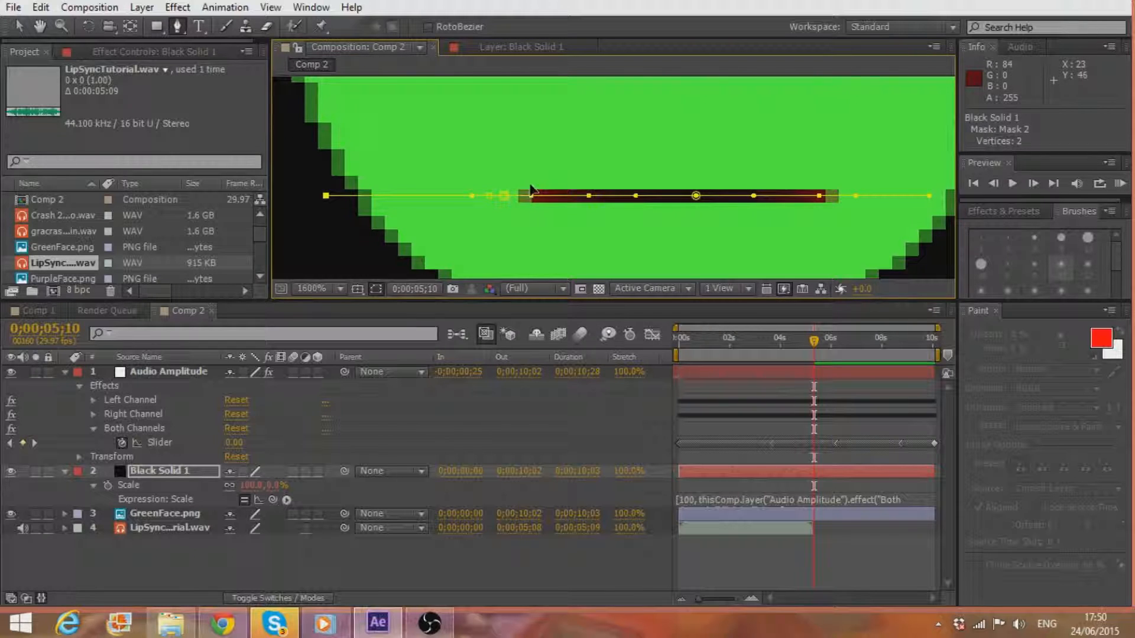
{"action": "key", "text": "ctrl+z"}
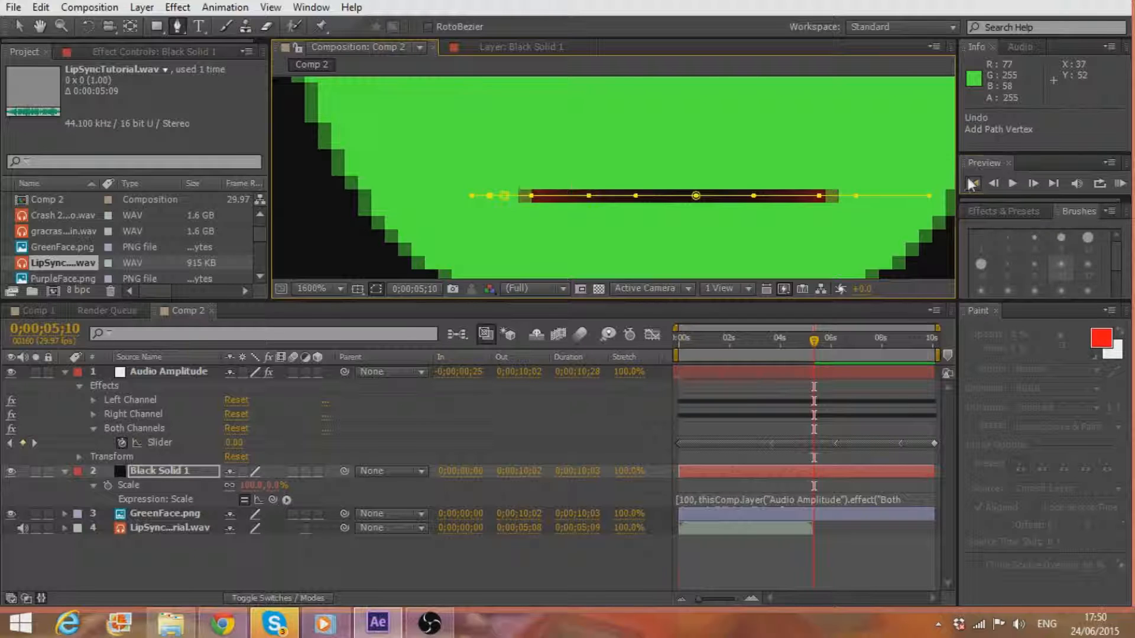
{"action": "left_click", "coordinate": [972, 183]}
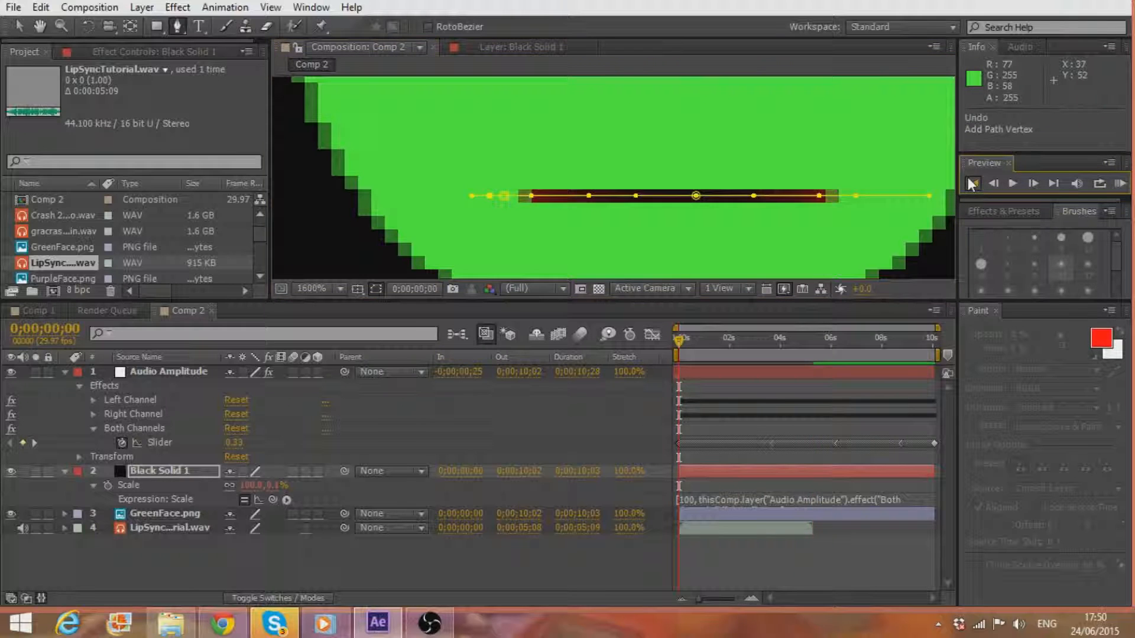
{"action": "left_click_drag", "start_coordinate": [722, 176], "coordinate": [671, 186]}
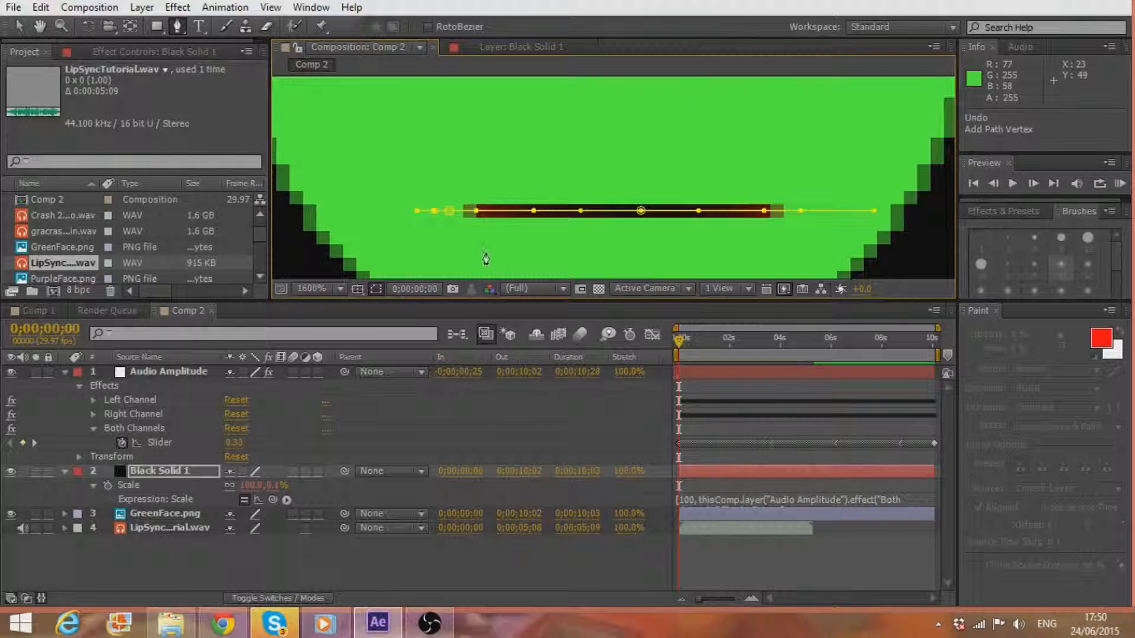
{"action": "left_click", "coordinate": [433, 210]}
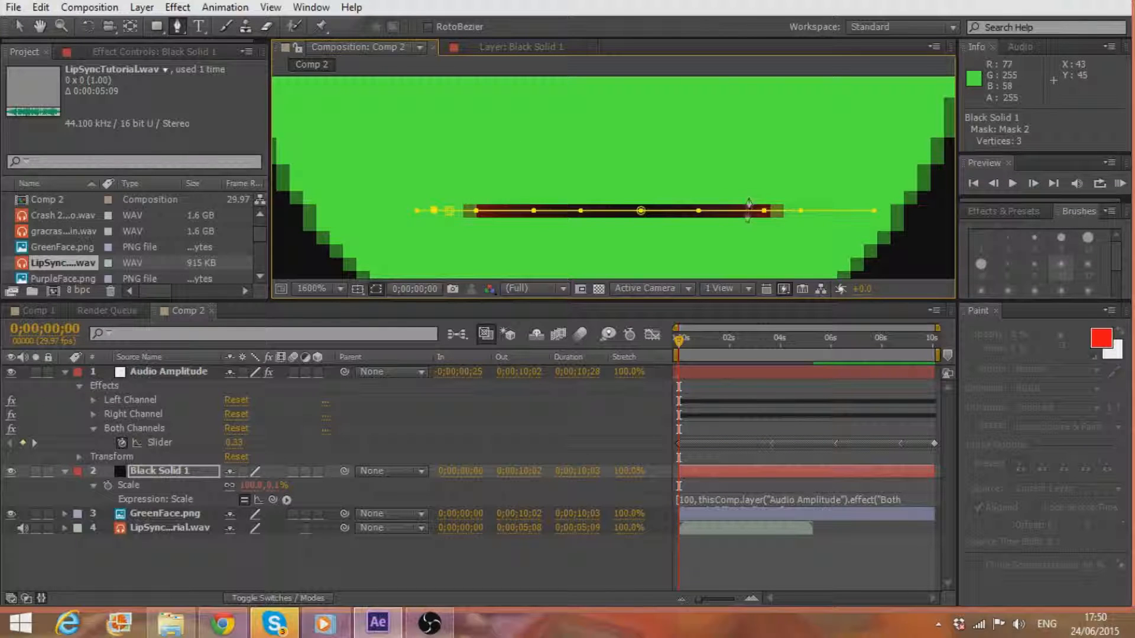
- Change the slider multiplier in Black Solid 1's Scale expression to 10
{"action": "left_click", "coordinate": [847, 507]}
{"action": "key", "text": "End"}
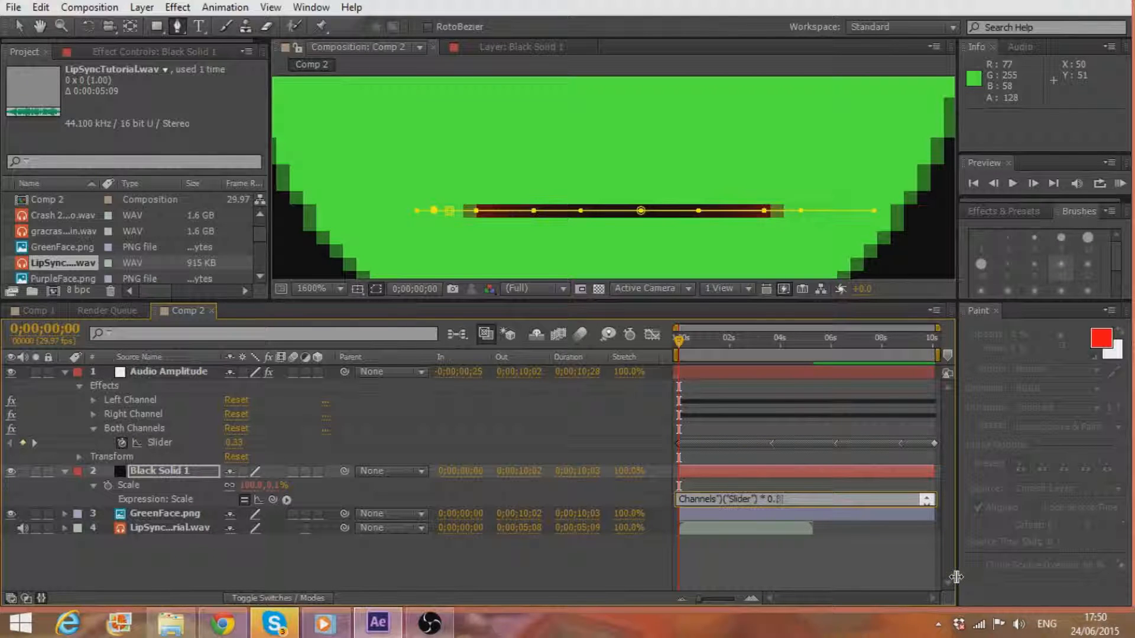
{"action": "key", "text": "BackSpace"}
{"action": "key", "text": "BackSpace"}
{"action": "type", "text": "10"}
- Play the composition from the first frame to check the mouth opening with the new multiplier
{"action": "left_click", "coordinate": [974, 185]}
{"action": "left_click", "coordinate": [1012, 184]}
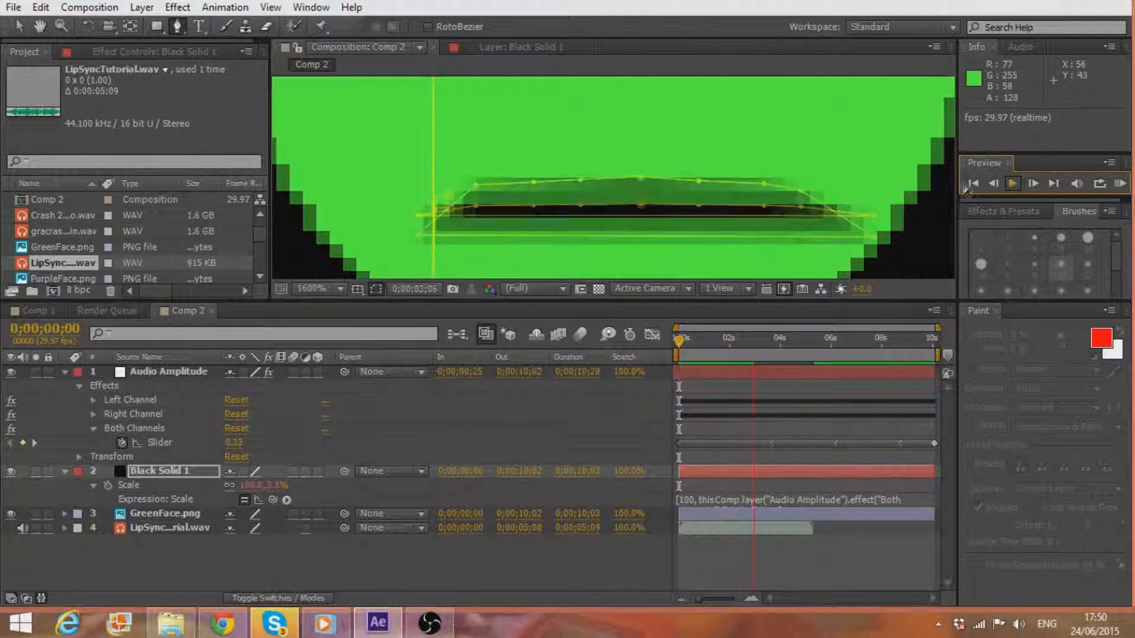
{"action": "left_click", "coordinate": [1012, 185]}
- Replay the animation with the whole lower face in view and examine how the mouth follows the audio
{"action": "scroll", "coordinate": [871, 144], "scroll_direction": "down", "scroll_amount": 1}
{"action": "scroll", "coordinate": [864, 145], "scroll_direction": "up", "scroll_amount": 1}
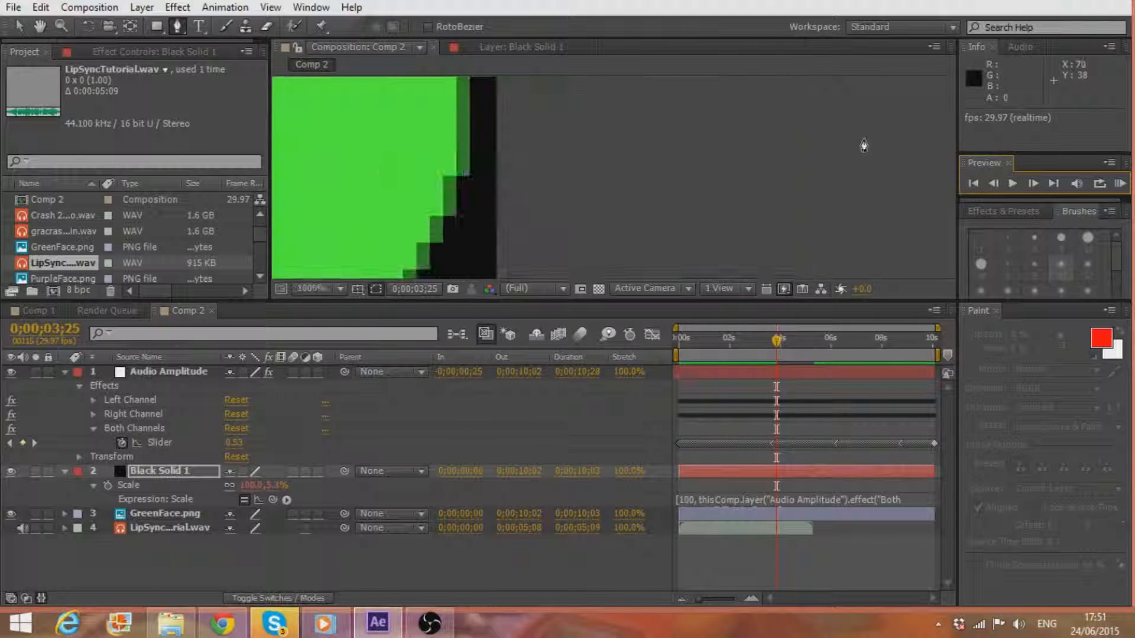
{"action": "scroll", "coordinate": [827, 133], "scroll_direction": "down", "scroll_amount": 2}
{"action": "left_click_drag", "start_coordinate": [485, 148], "coordinate": [572, 144]}
{"action": "scroll", "coordinate": [579, 197], "scroll_direction": "up", "scroll_amount": 1}
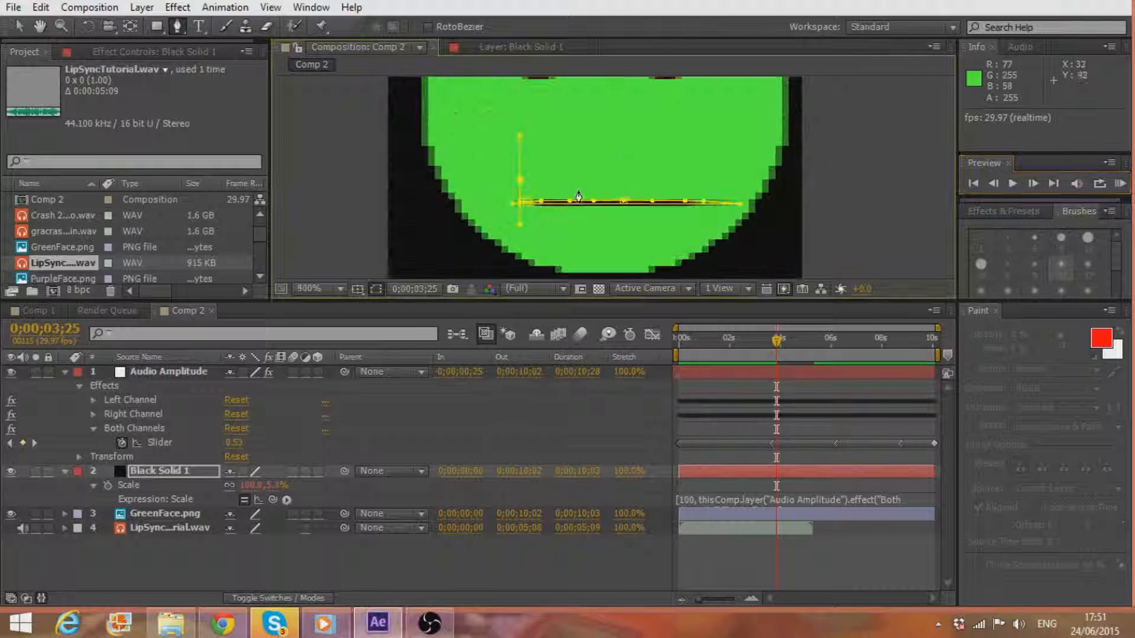
{"action": "left_click", "coordinate": [1014, 185]}
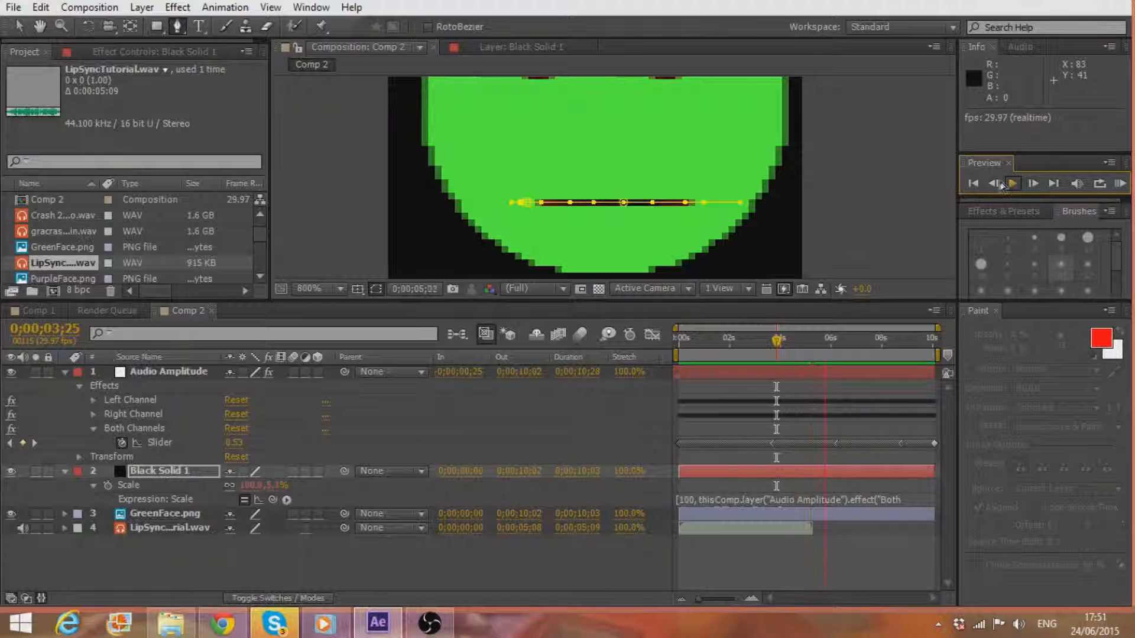
{"action": "left_click", "coordinate": [1011, 186]}
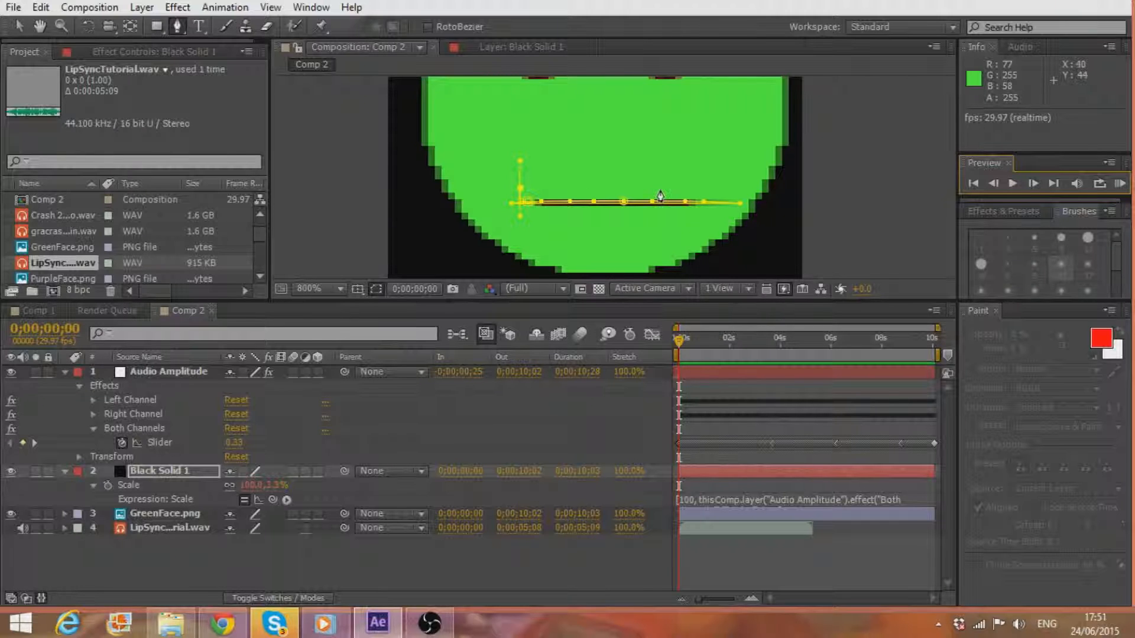
{"action": "left_click", "coordinate": [1018, 189]}
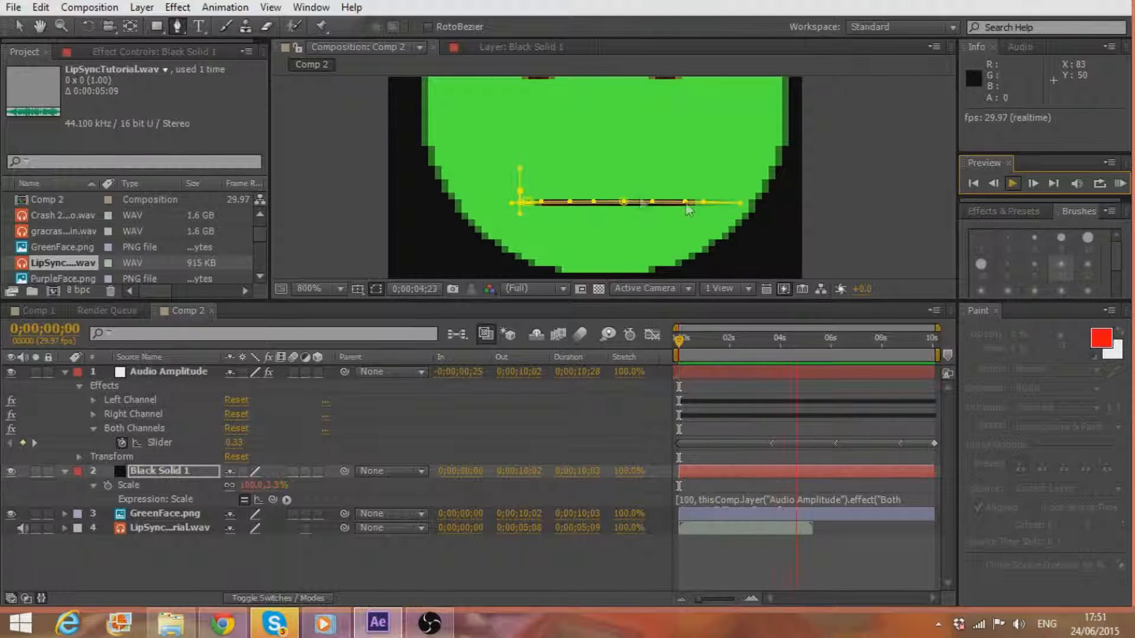
{"action": "left_click", "coordinate": [1012, 184]}
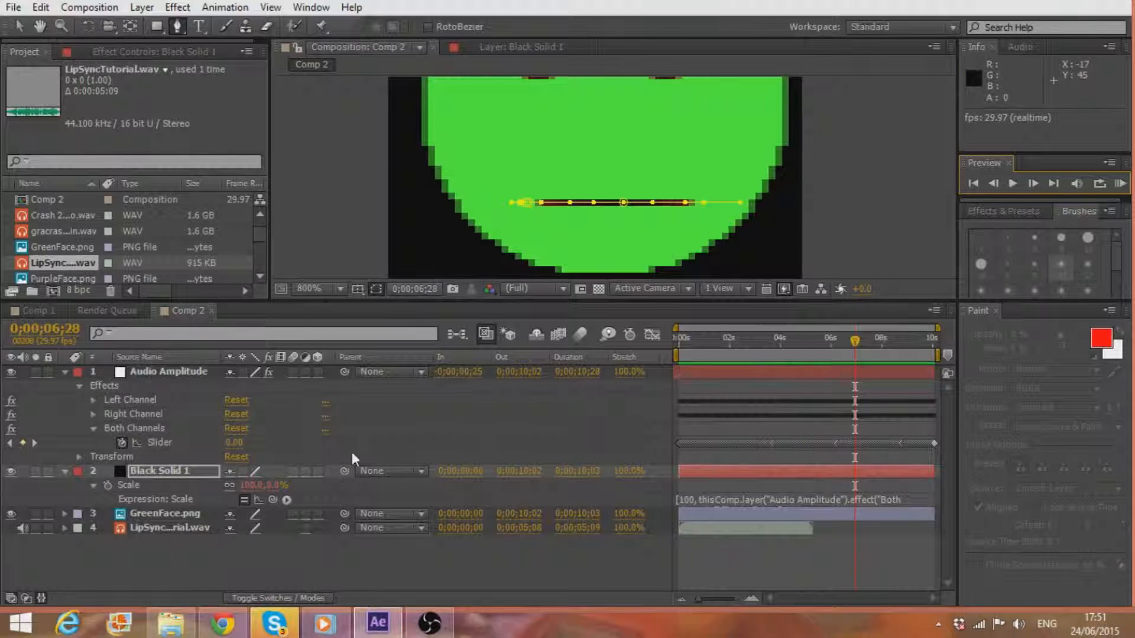
- Go back to the first frame, add Comp 2 to the render queue and set its output module to H.264
{"action": "left_click", "coordinate": [13, 7]}
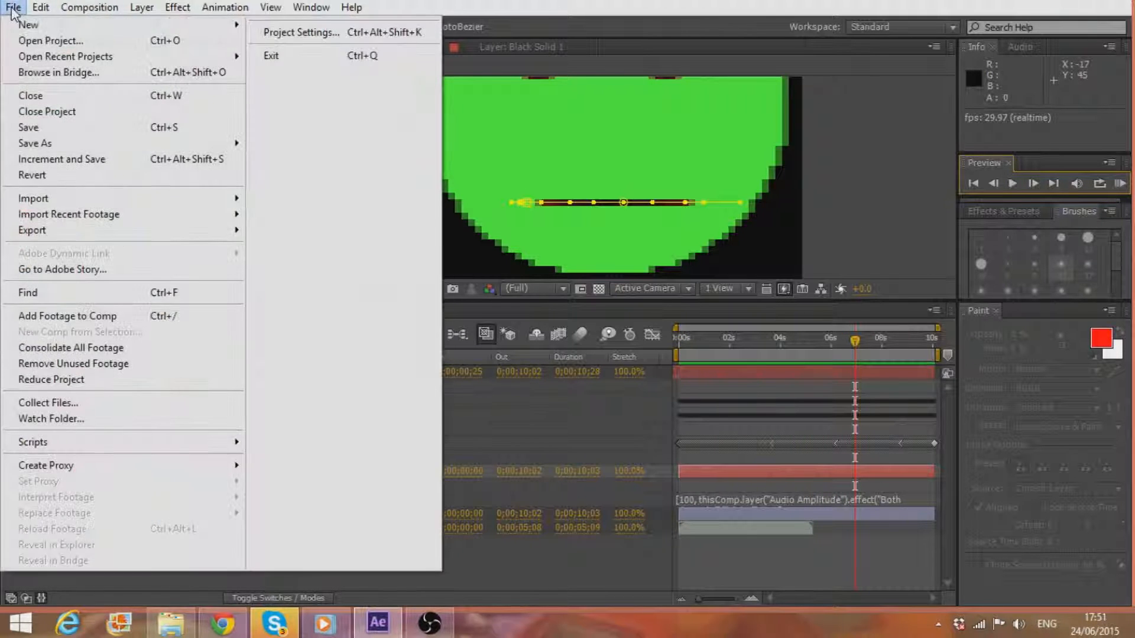
{"action": "mouse_move", "coordinate": [89, 7]}
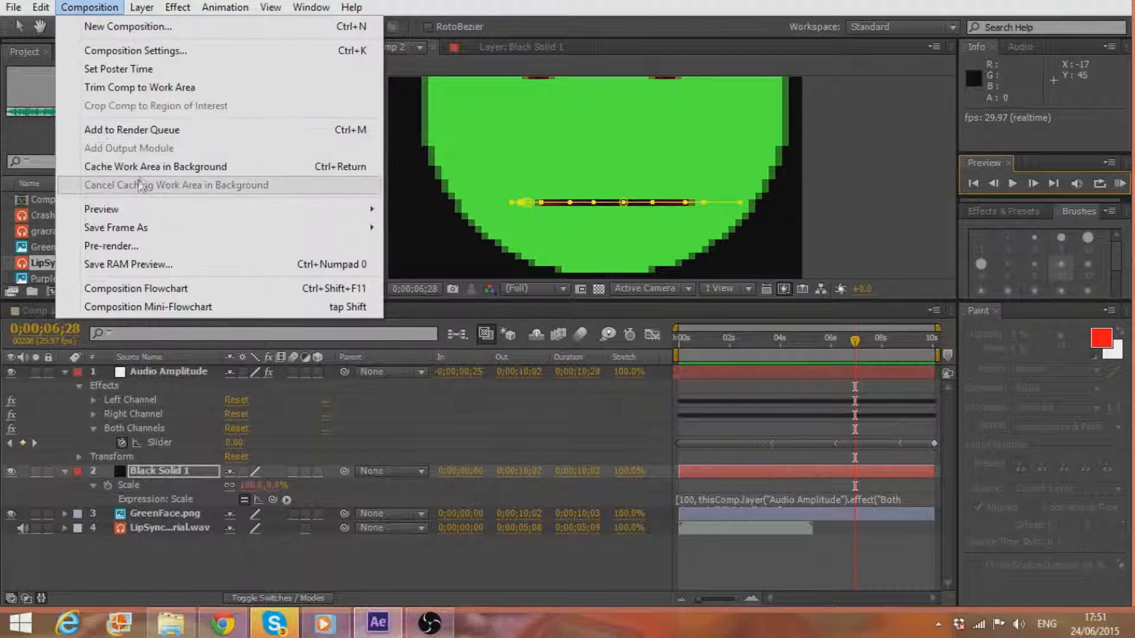
{"action": "left_click", "coordinate": [392, 599]}
{"action": "left_click", "coordinate": [968, 180]}
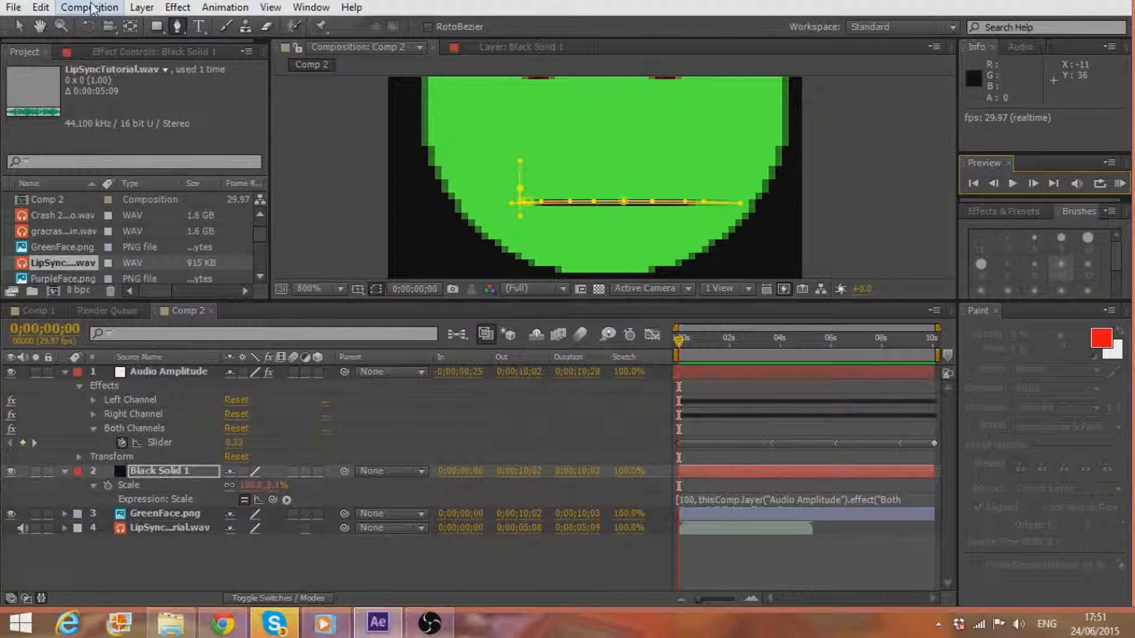
{"action": "left_click", "coordinate": [90, 7]}
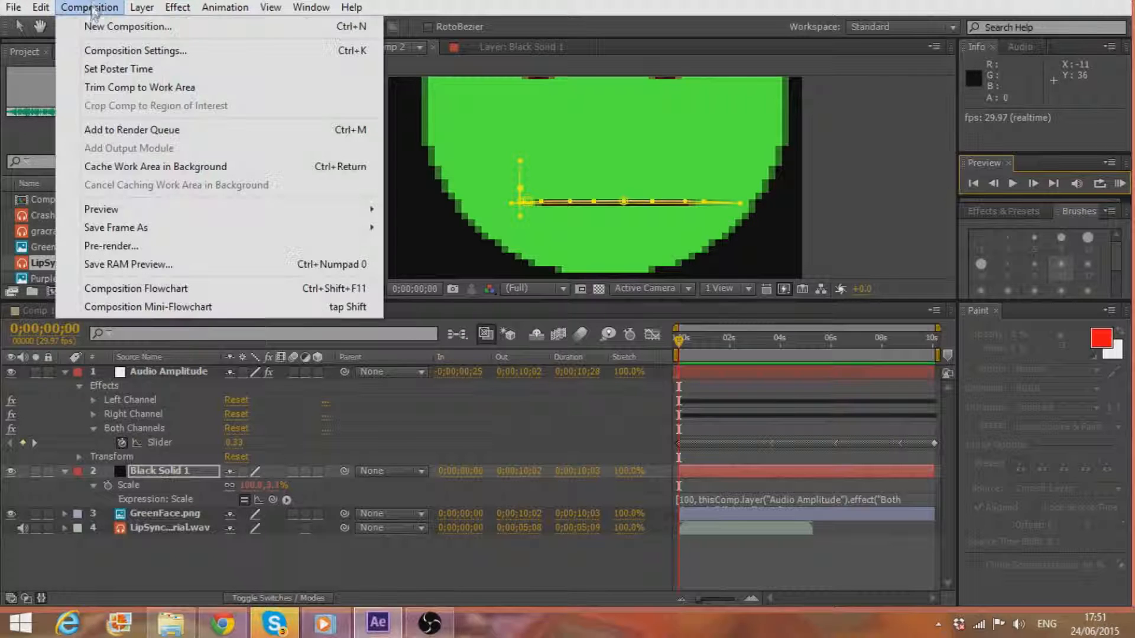
{"action": "left_click", "coordinate": [139, 131]}
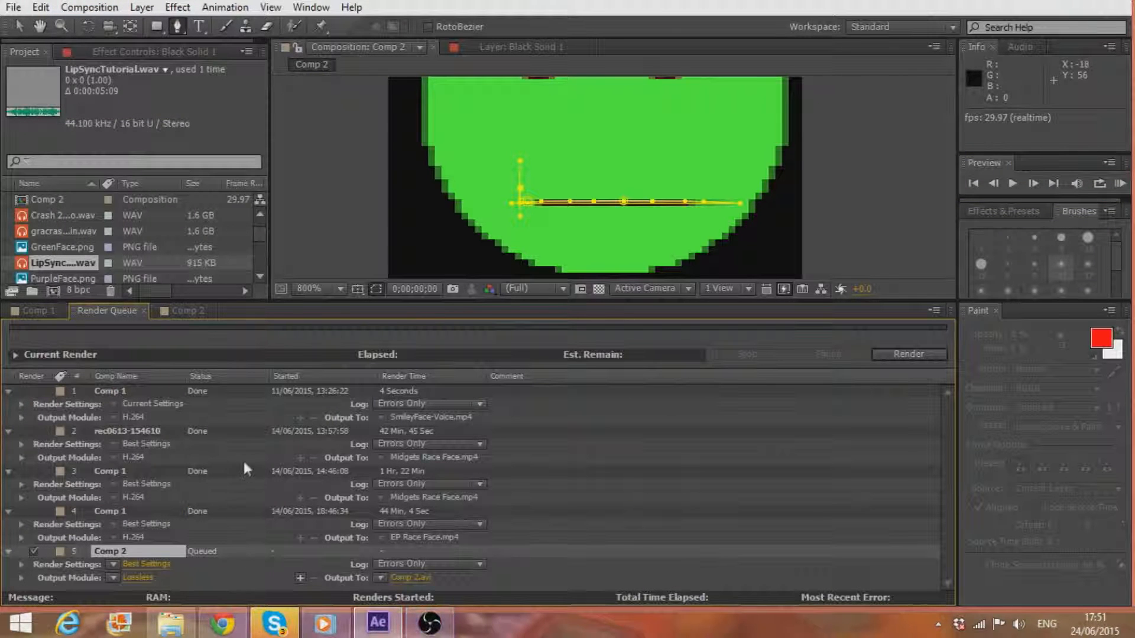
{"action": "left_click", "coordinate": [113, 577]}
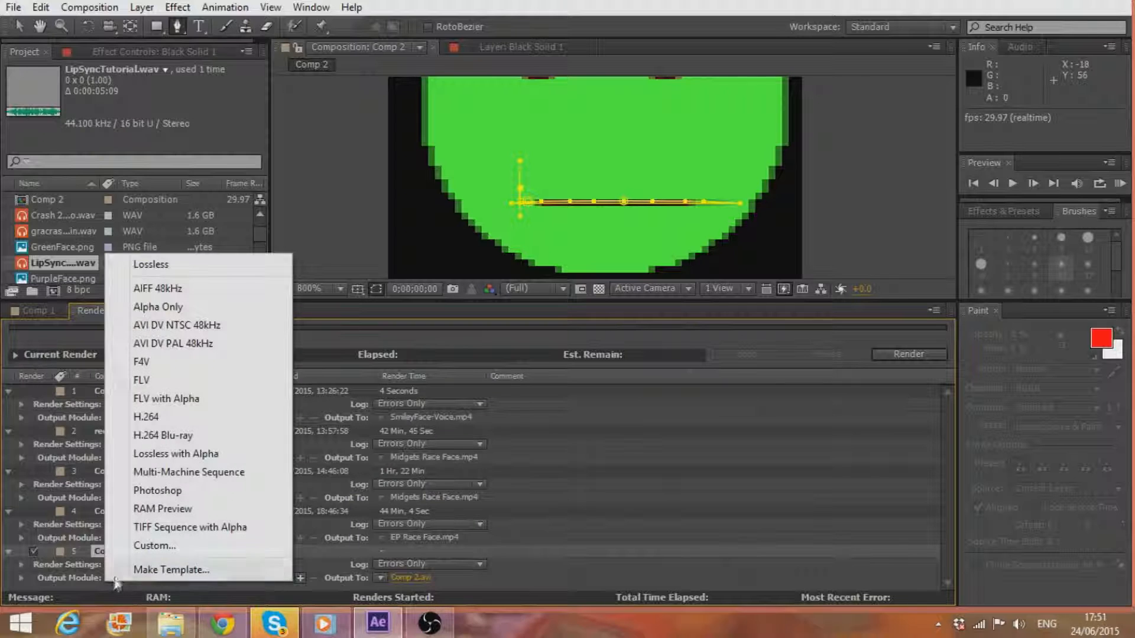
{"action": "left_click", "coordinate": [177, 417]}
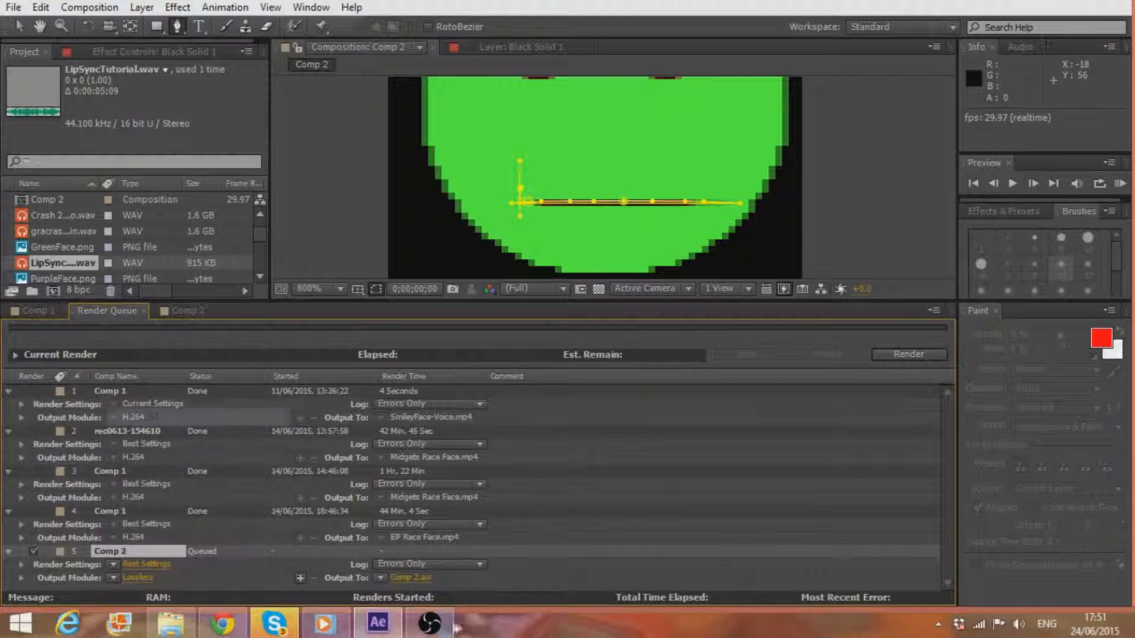
- Name the output movie LipTest in the After Effects folder and render Comp 2
{"action": "left_click", "coordinate": [398, 578]}
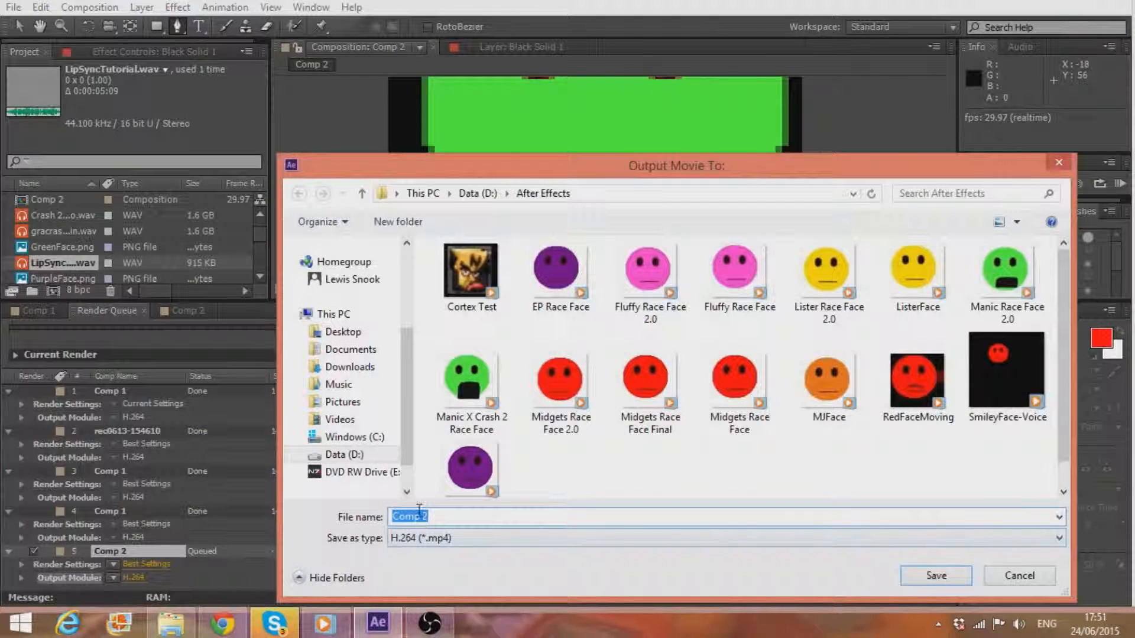
{"action": "type", "text": "Lip"}
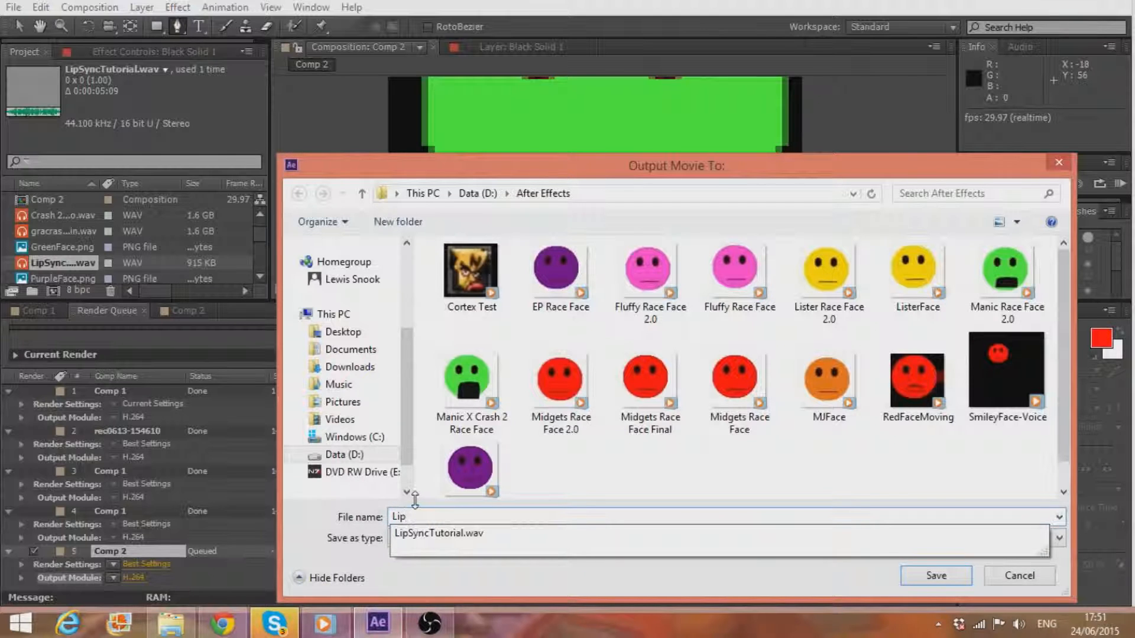
{"action": "type", "text": "Test"}
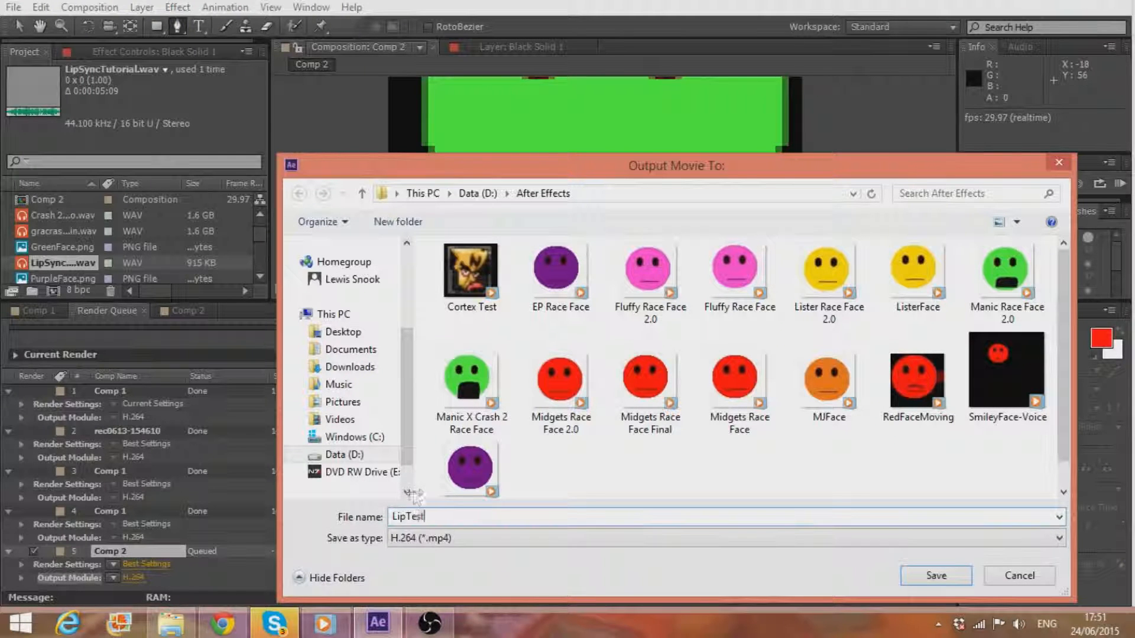
{"action": "left_click", "coordinate": [925, 577]}
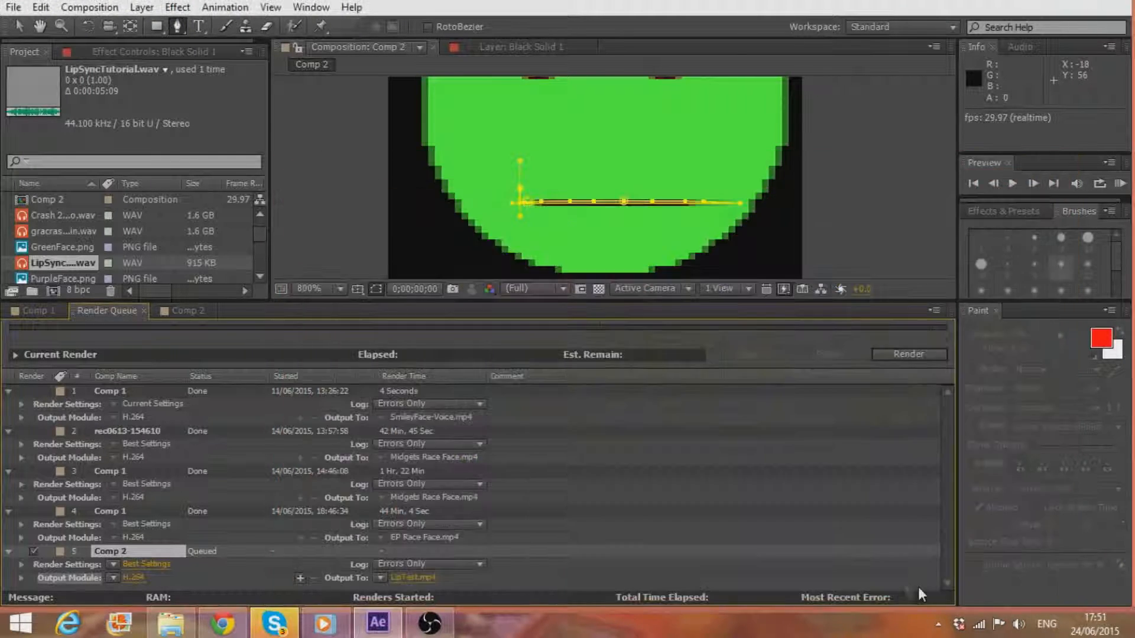
{"action": "left_click", "coordinate": [908, 354]}
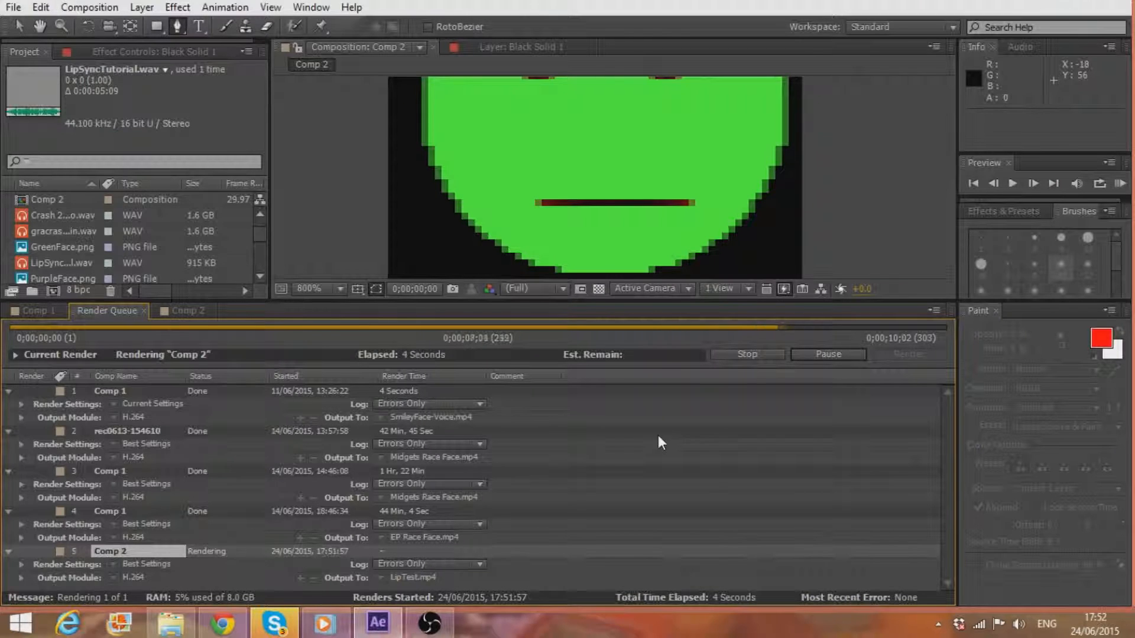
- Play the rendered LipTest video from the After Effects folder in an enlarged player, and close the player and folder
{"action": "left_click", "coordinate": [178, 627]}
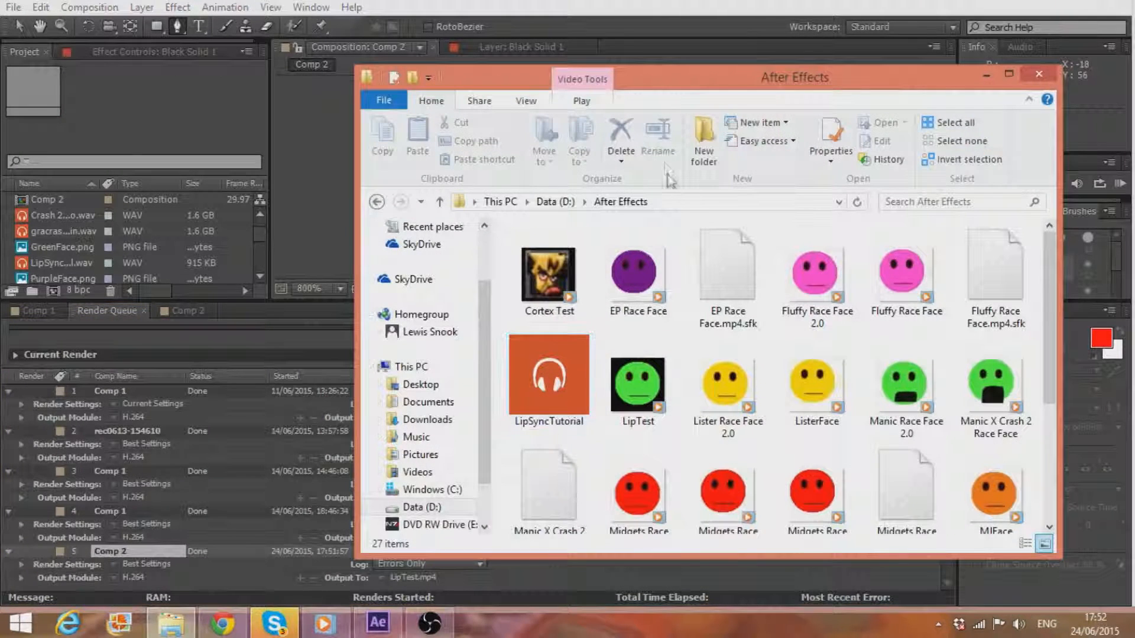
{"action": "scroll", "coordinate": [827, 426], "scroll_direction": "down", "scroll_amount": 4}
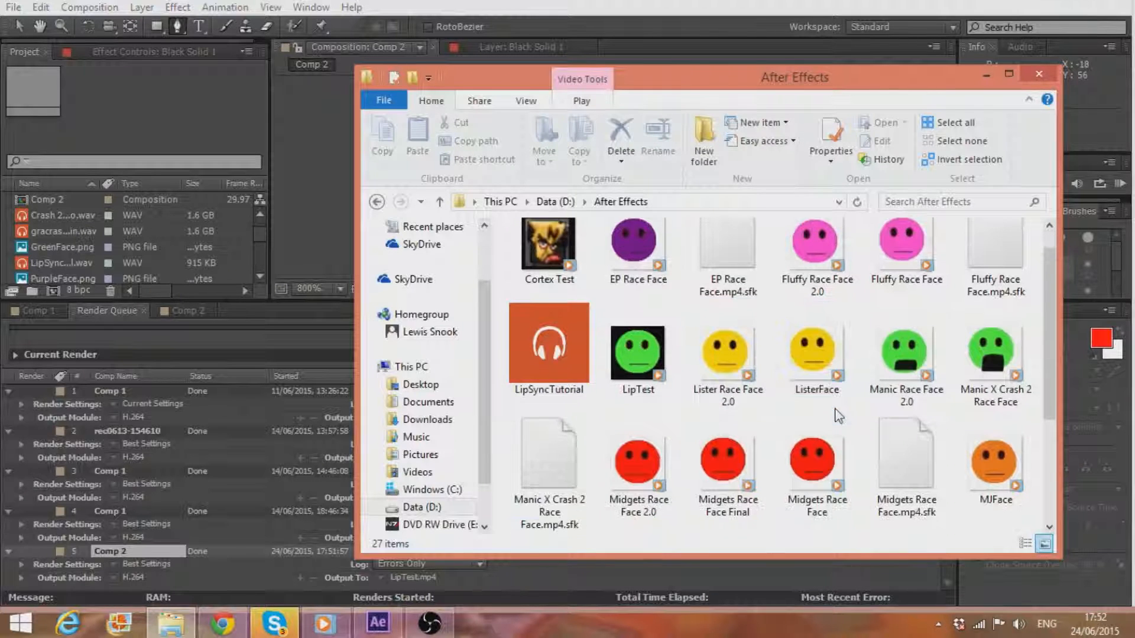
{"action": "scroll", "coordinate": [786, 440], "scroll_direction": "up", "scroll_amount": 4}
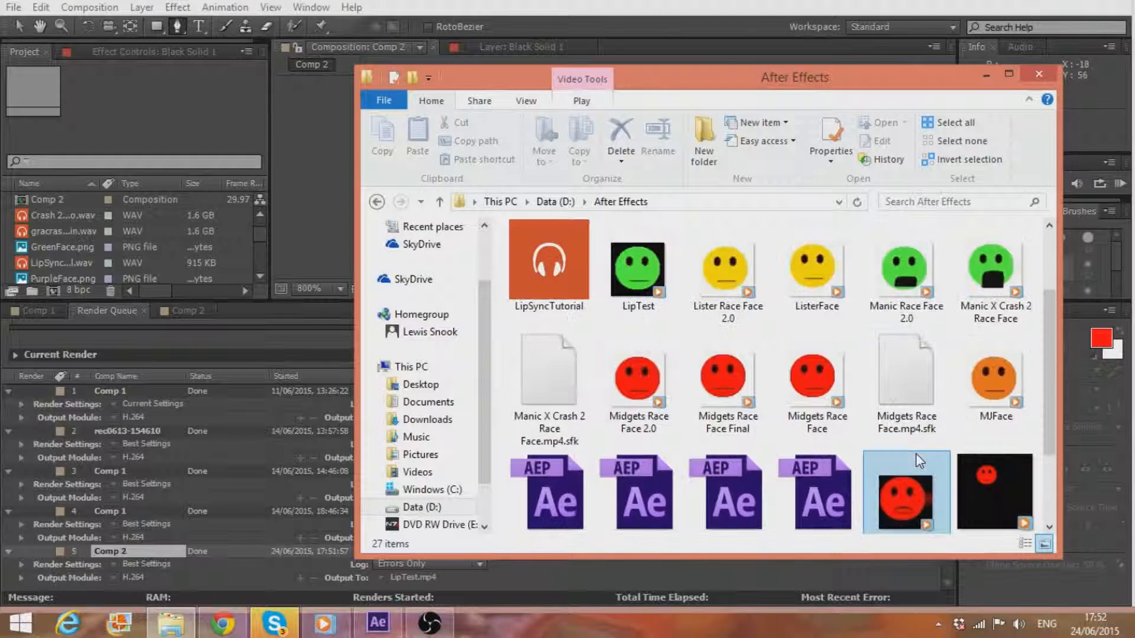
{"action": "double_click", "coordinate": [645, 395]}
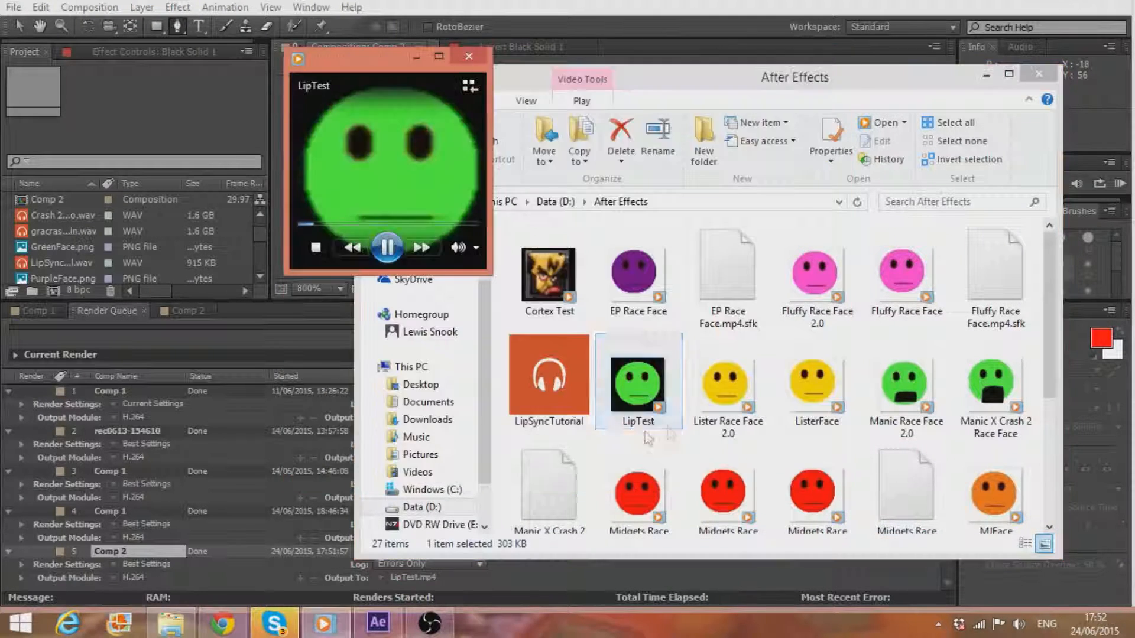
{"action": "left_click_drag", "start_coordinate": [491, 274], "coordinate": [894, 478]}
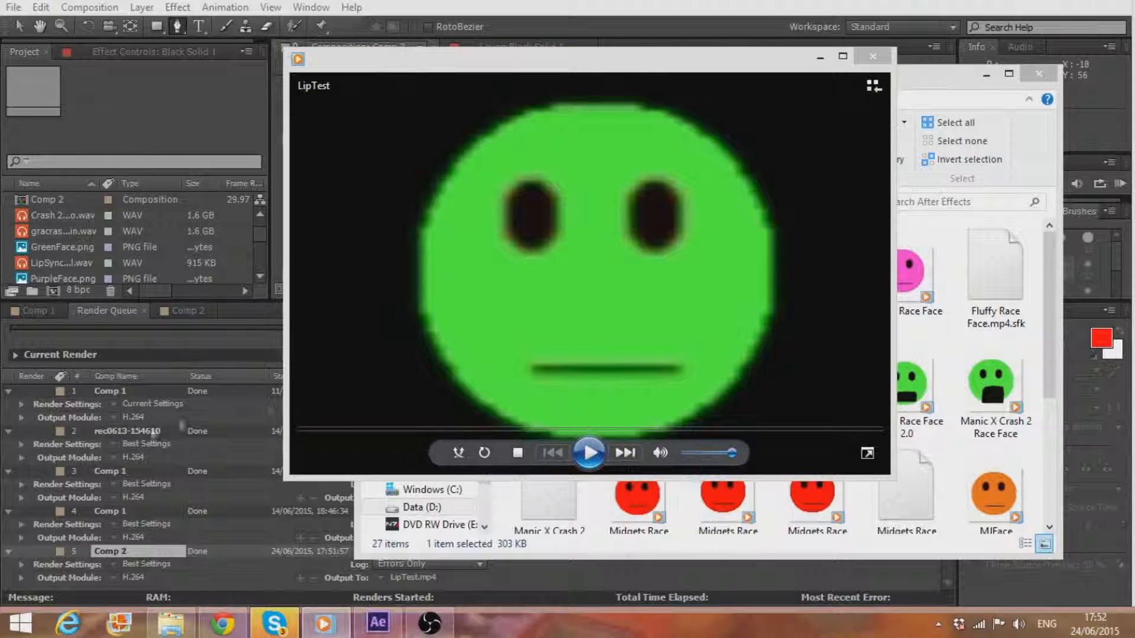
{"action": "left_click", "coordinate": [602, 454]}
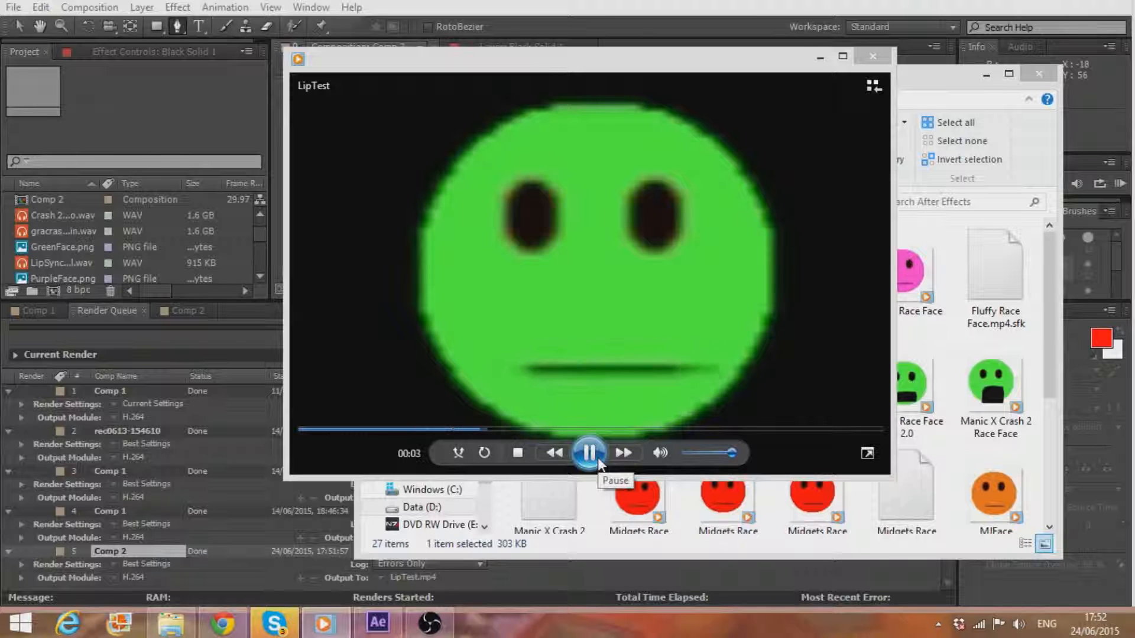
{"action": "left_click", "coordinate": [866, 52]}
{"action": "left_click", "coordinate": [1038, 74]}
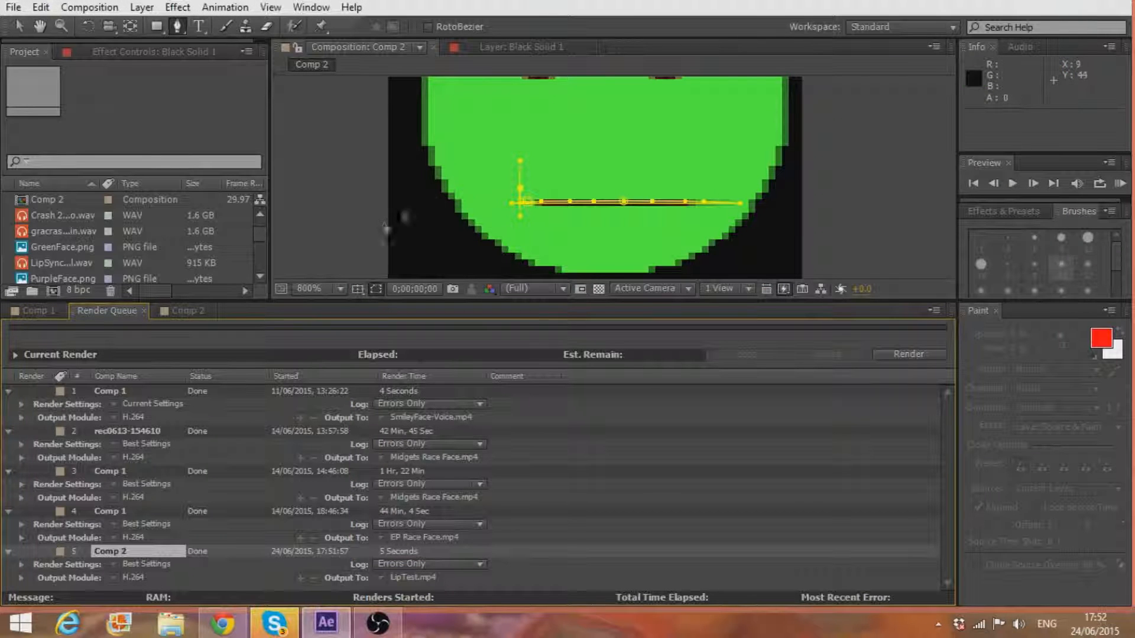
- Look at Comp 1's purple face and Scale expression, and return to the green face in Comp 2
{"action": "left_click", "coordinate": [31, 309]}
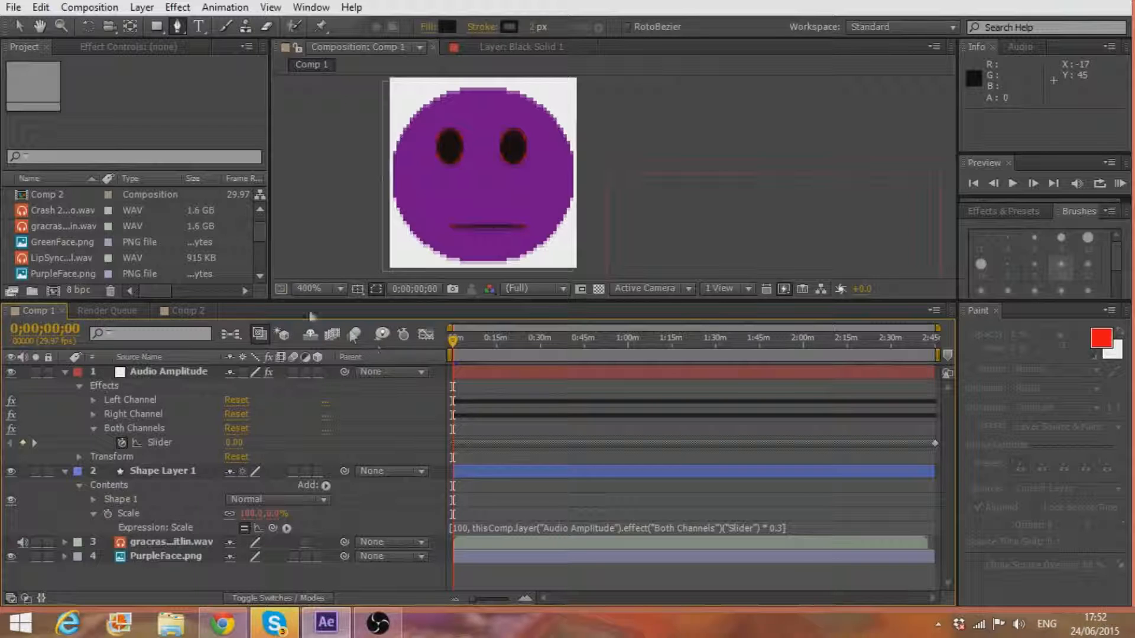
{"action": "left_click", "coordinate": [184, 310]}
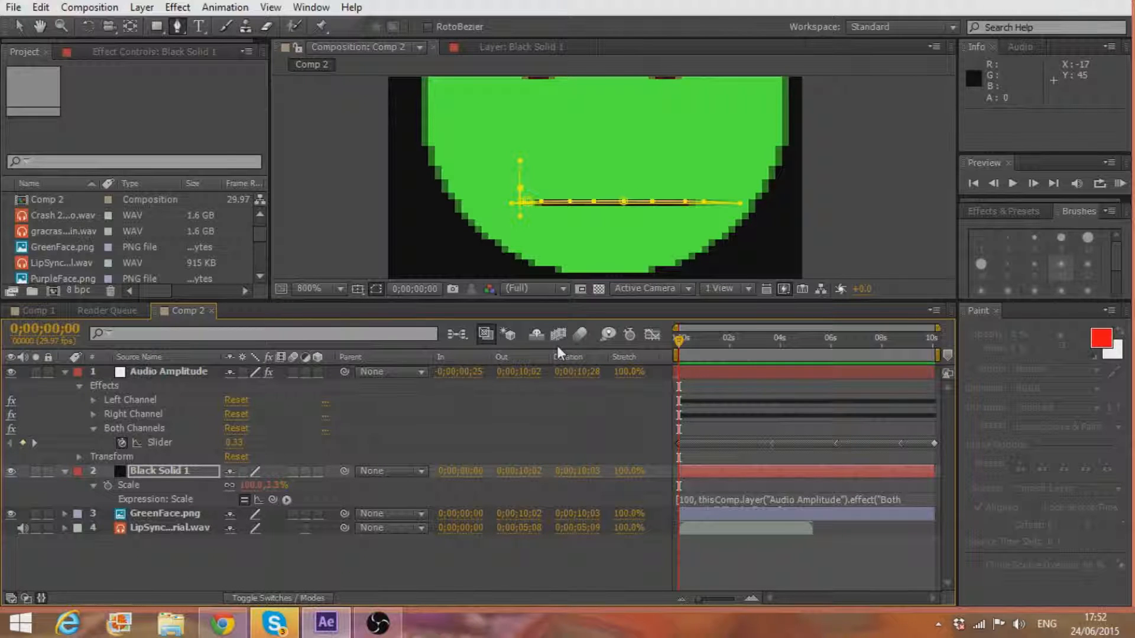
{"action": "scroll", "coordinate": [317, 195], "scroll_direction": "down", "scroll_amount": 2}
{"action": "scroll", "coordinate": [436, 160], "scroll_direction": "up", "scroll_amount": 5}
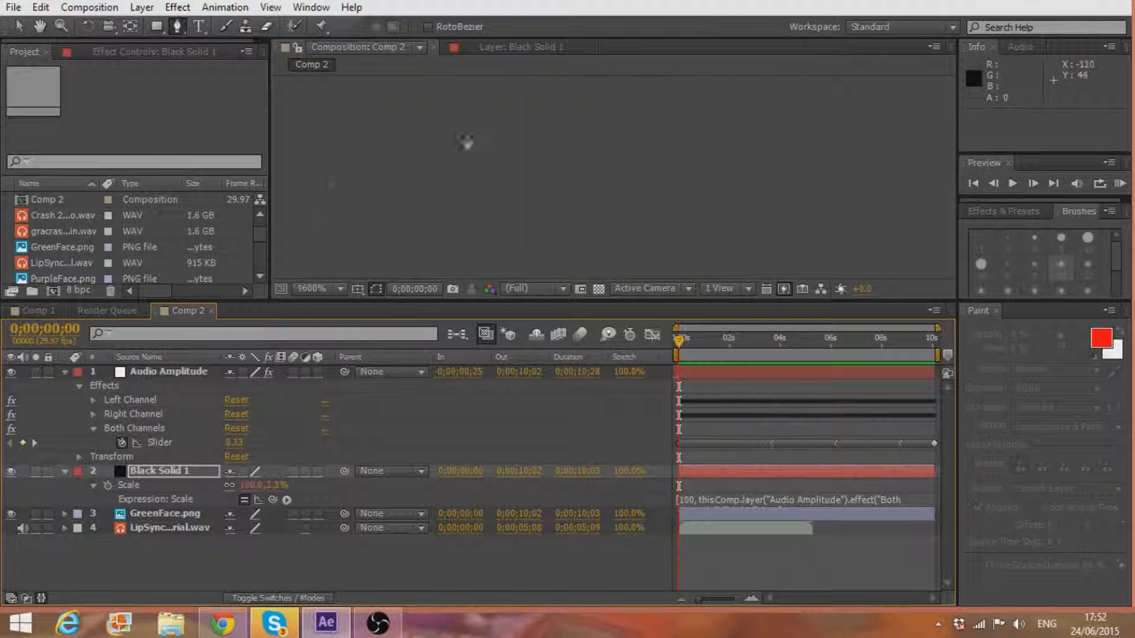
{"action": "scroll", "coordinate": [473, 142], "scroll_direction": "down", "scroll_amount": 1}
{"action": "left_click_drag", "start_coordinate": [619, 155], "coordinate": [292, 168]}
{"action": "scroll", "coordinate": [490, 199], "scroll_direction": "up", "scroll_amount": 2}
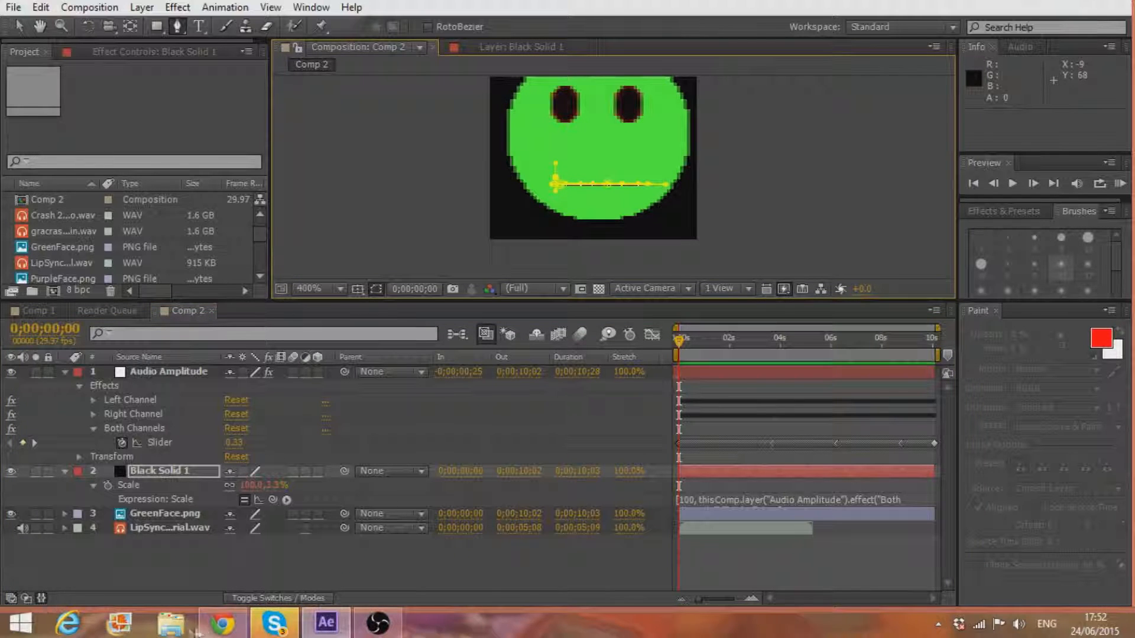
- Open the Cortex Test video from the After Effects folder on drive D and enlarge its player window
{"action": "left_click", "coordinate": [171, 623]}
{"action": "double_click", "coordinate": [780, 363]}
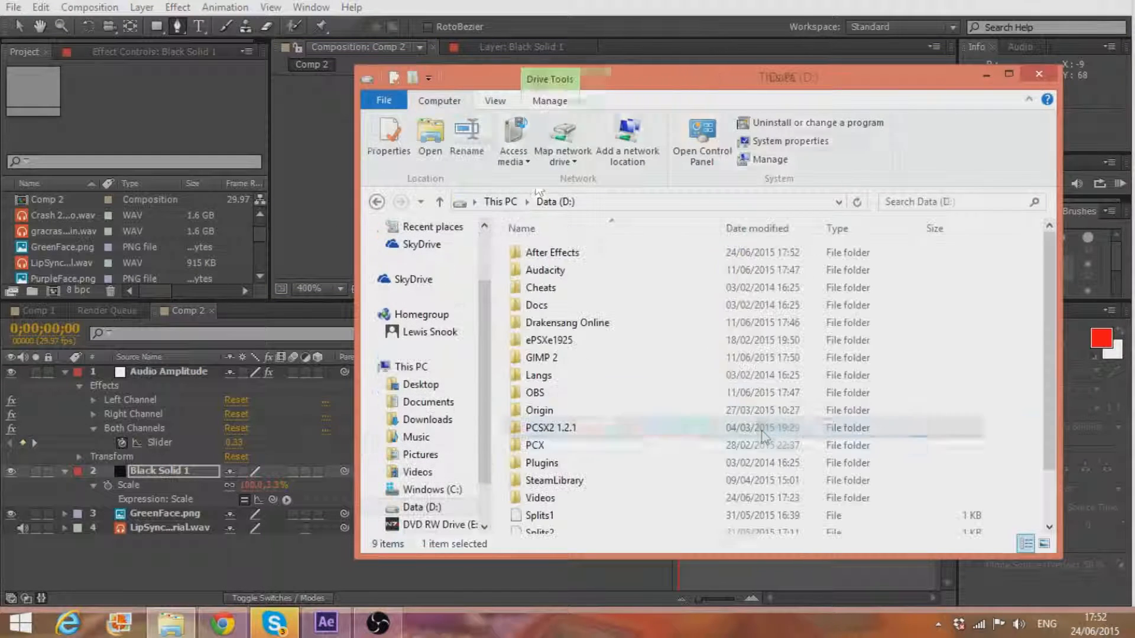
{"action": "double_click", "coordinate": [540, 253]}
{"action": "left_click", "coordinate": [545, 273]}
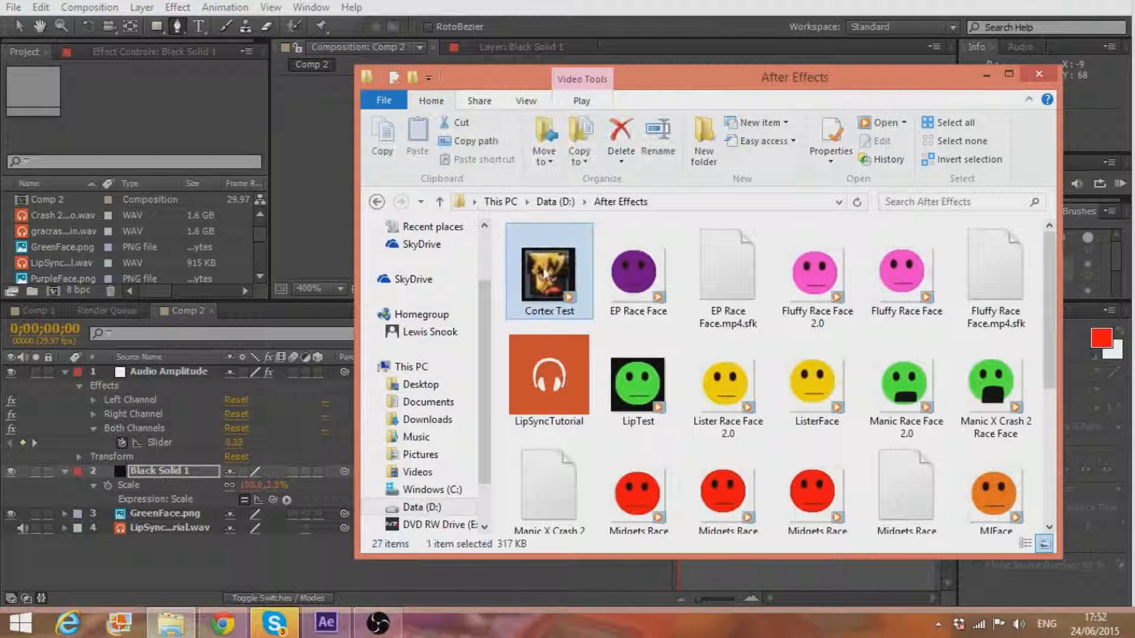
{"action": "double_click", "coordinate": [541, 277]}
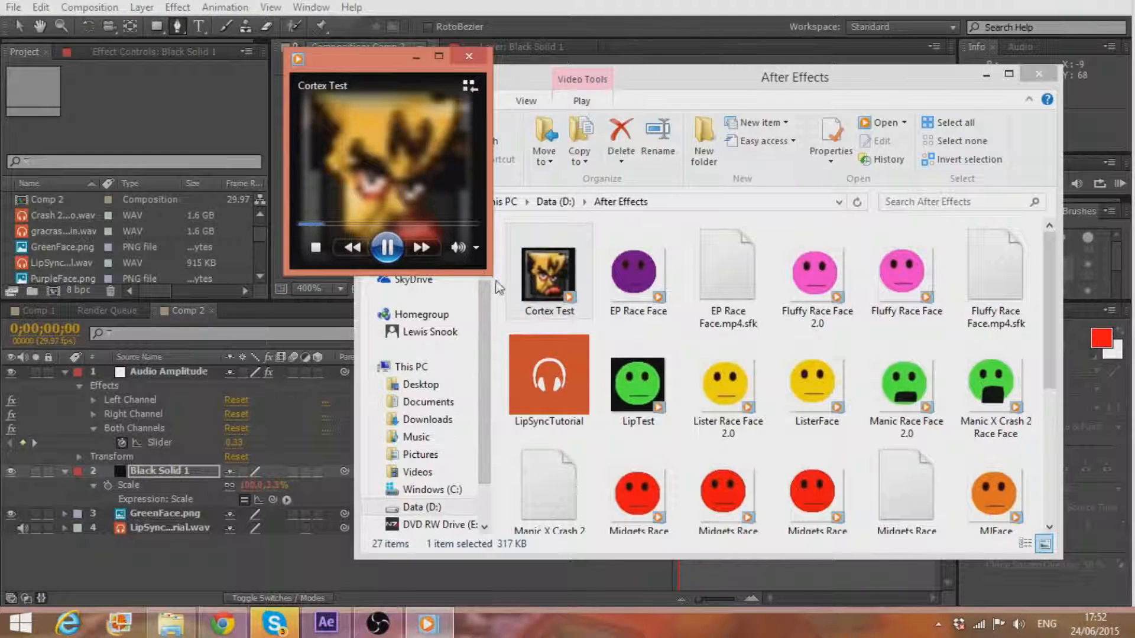
{"action": "left_click_drag", "start_coordinate": [489, 278], "coordinate": [650, 432]}
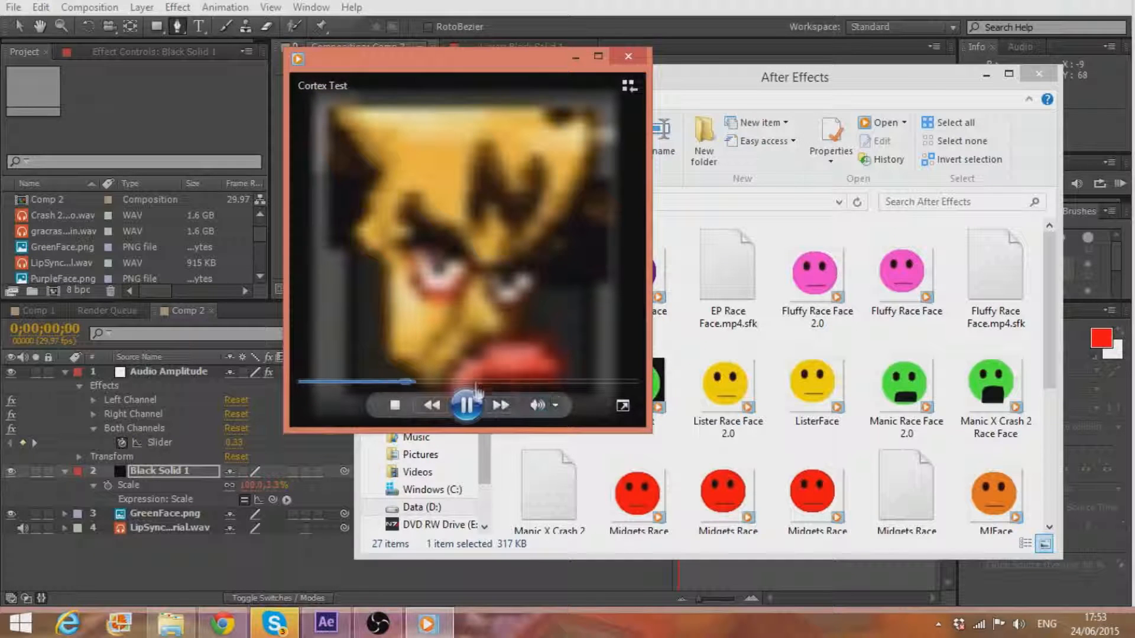
- Replay Cortex Test from the beginning to examine its mouth movement, and close the player and folder
{"action": "left_click", "coordinate": [467, 408]}
{"action": "left_click_drag", "start_coordinate": [431, 383], "coordinate": [294, 383]}
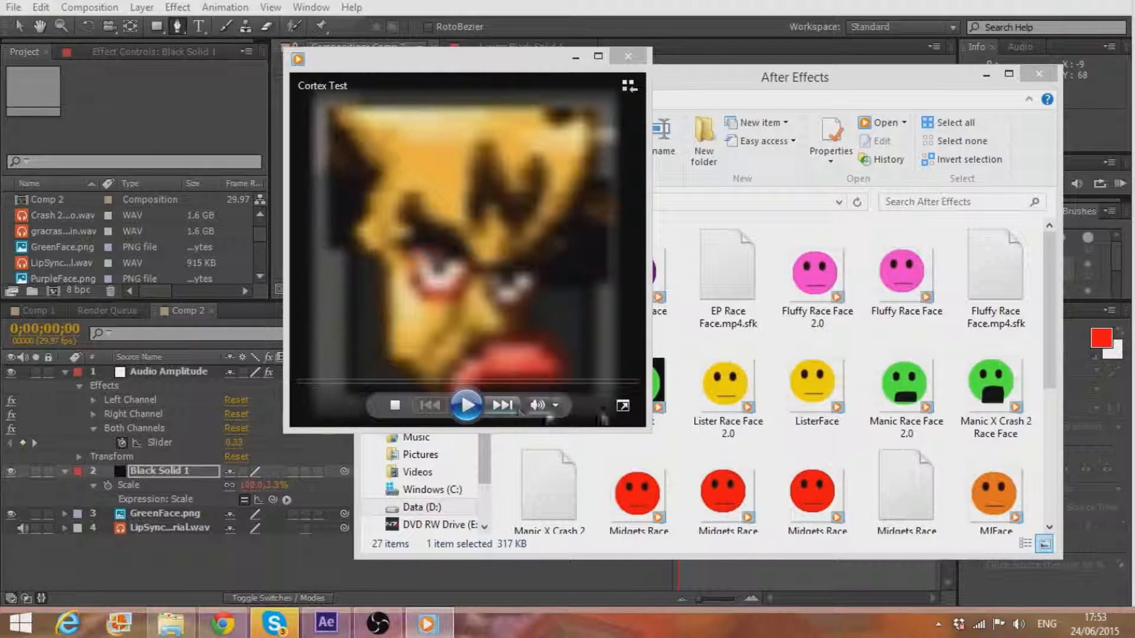
{"action": "left_click", "coordinate": [466, 404]}
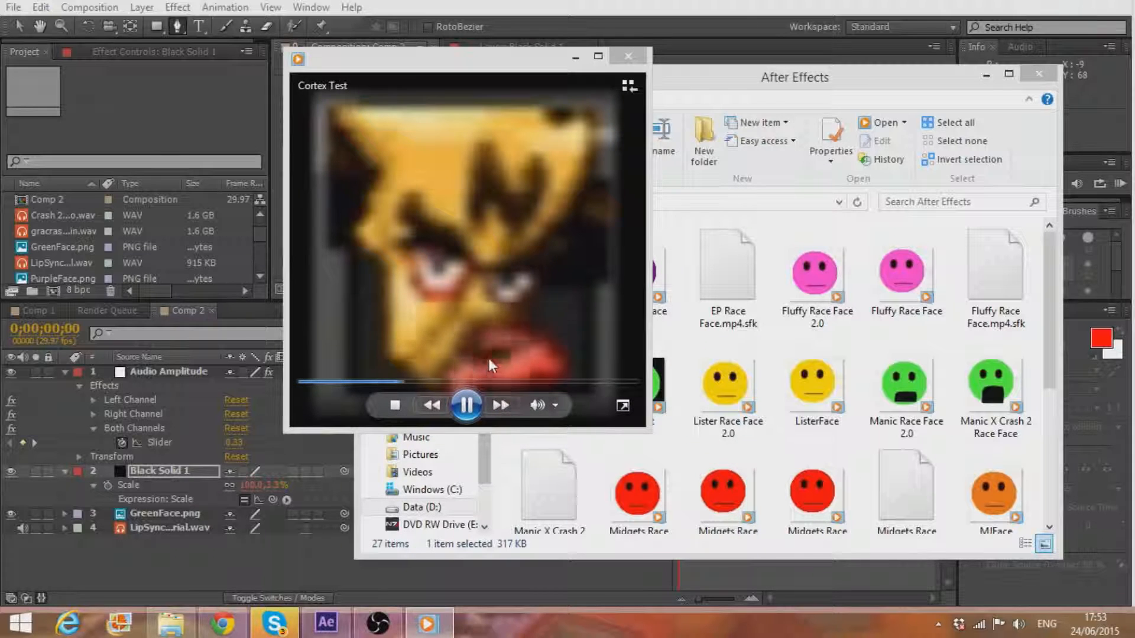
{"action": "left_click", "coordinate": [467, 405]}
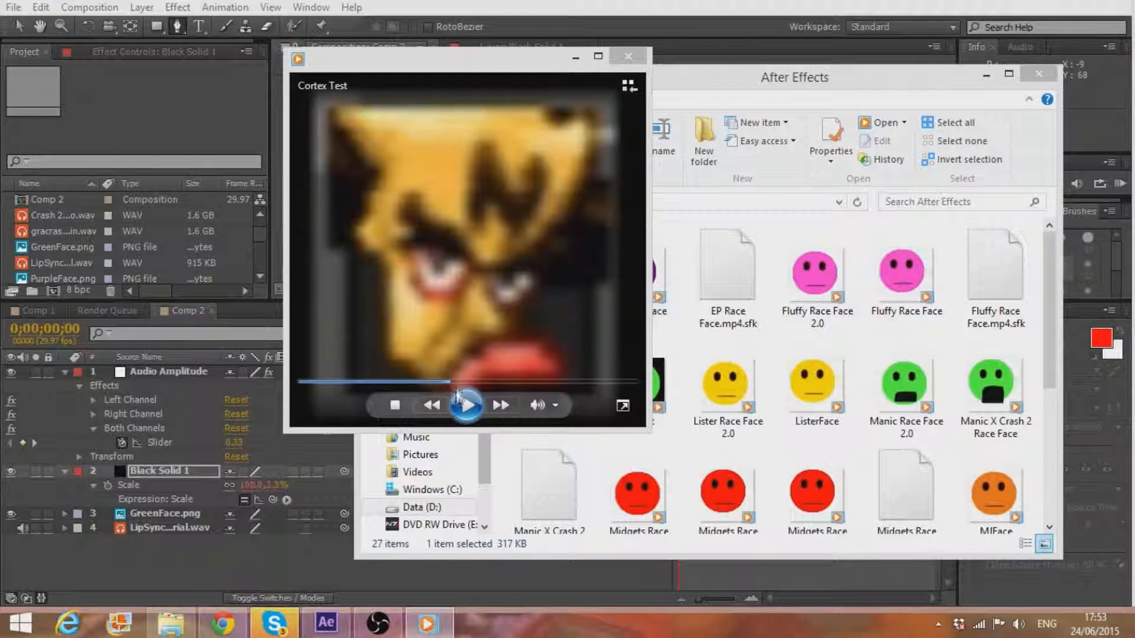
{"action": "left_click", "coordinate": [431, 405]}
{"action": "left_click", "coordinate": [466, 405]}
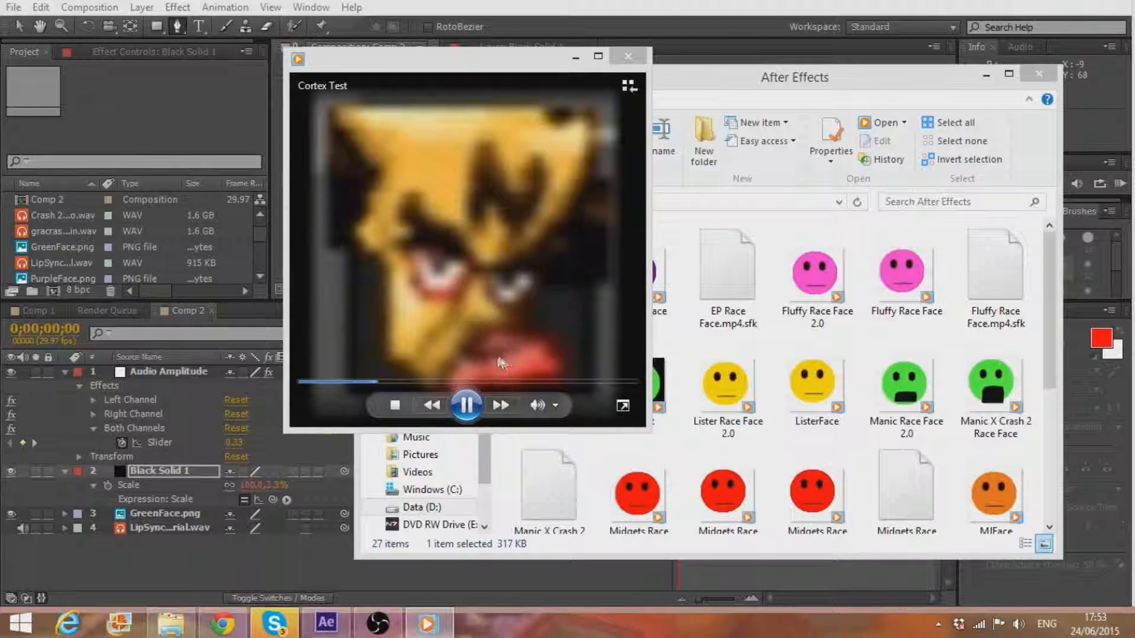
{"action": "left_click", "coordinate": [466, 406]}
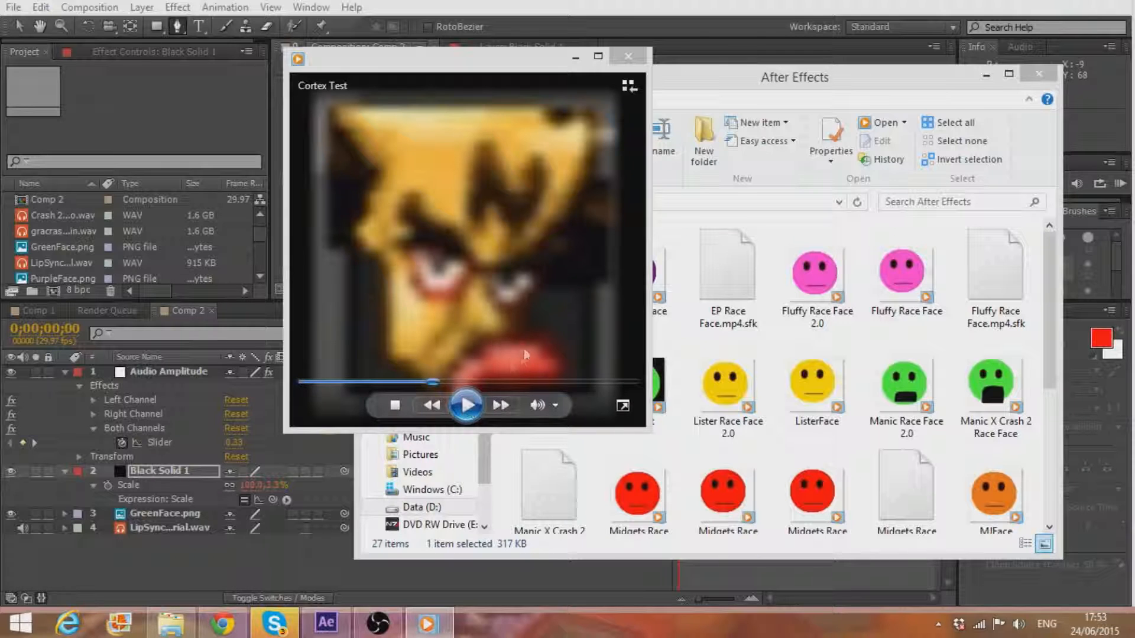
{"action": "left_click", "coordinate": [625, 58]}
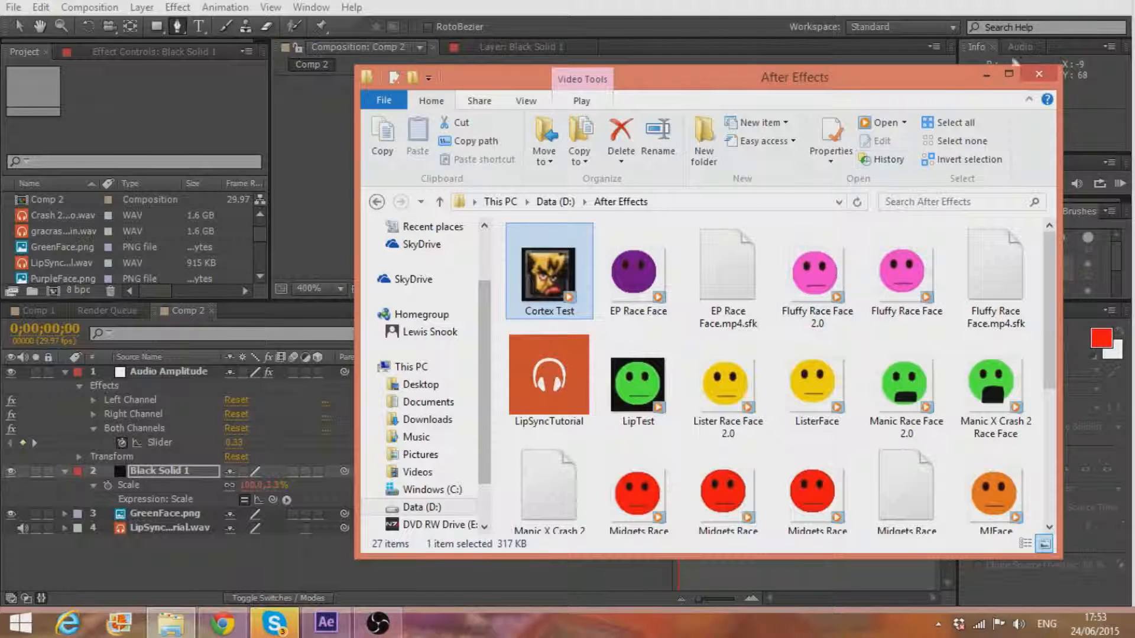
{"action": "left_click", "coordinate": [1038, 75]}
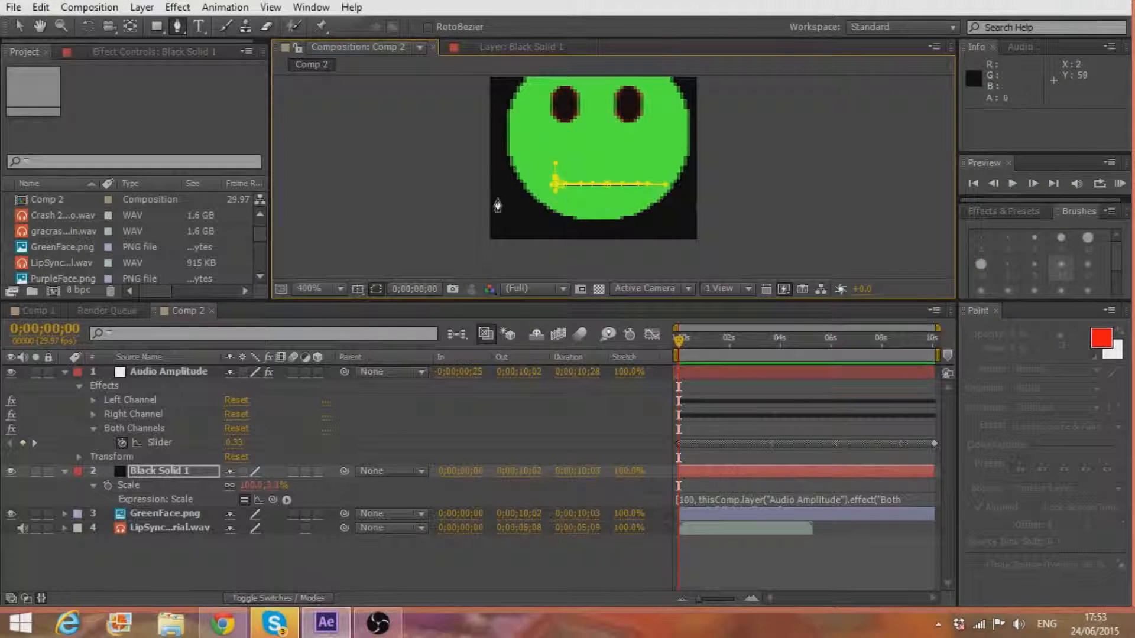
{"action": "scroll", "coordinate": [430, 161], "scroll_direction": "up", "scroll_amount": 2}
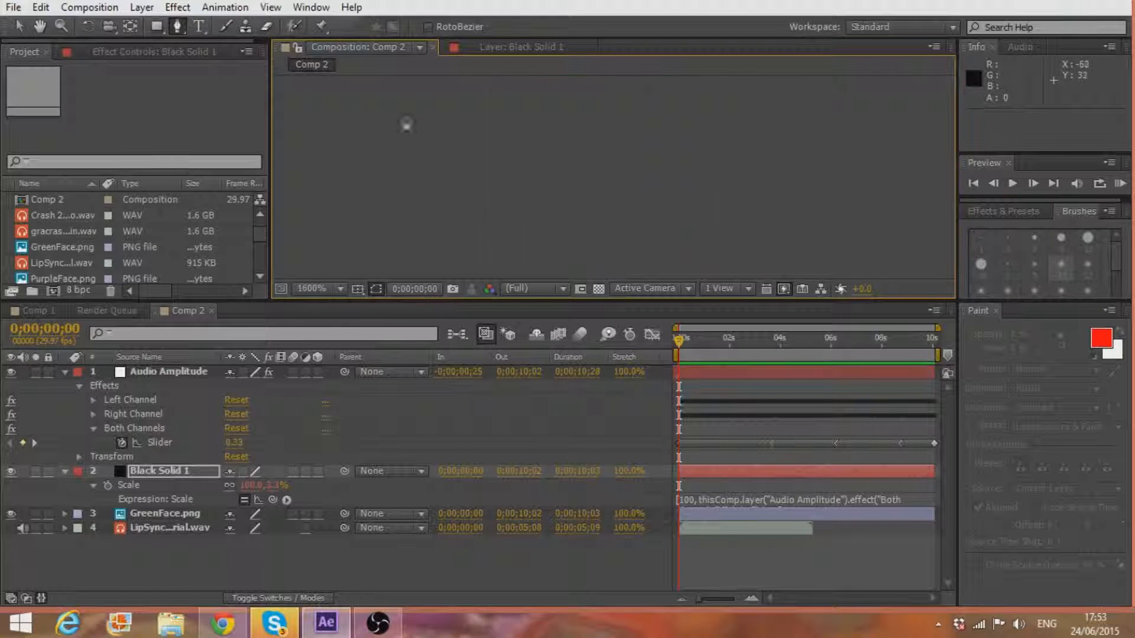
- Create a new 62 x 63 px composition at 29.97 fps with a duration of 0;00;10;03
{"action": "scroll", "coordinate": [428, 120], "scroll_direction": "down", "scroll_amount": 2}
{"action": "left_click_drag", "start_coordinate": [705, 171], "coordinate": [422, 188]}
{"action": "left_click_drag", "start_coordinate": [477, 129], "coordinate": [410, 83]}
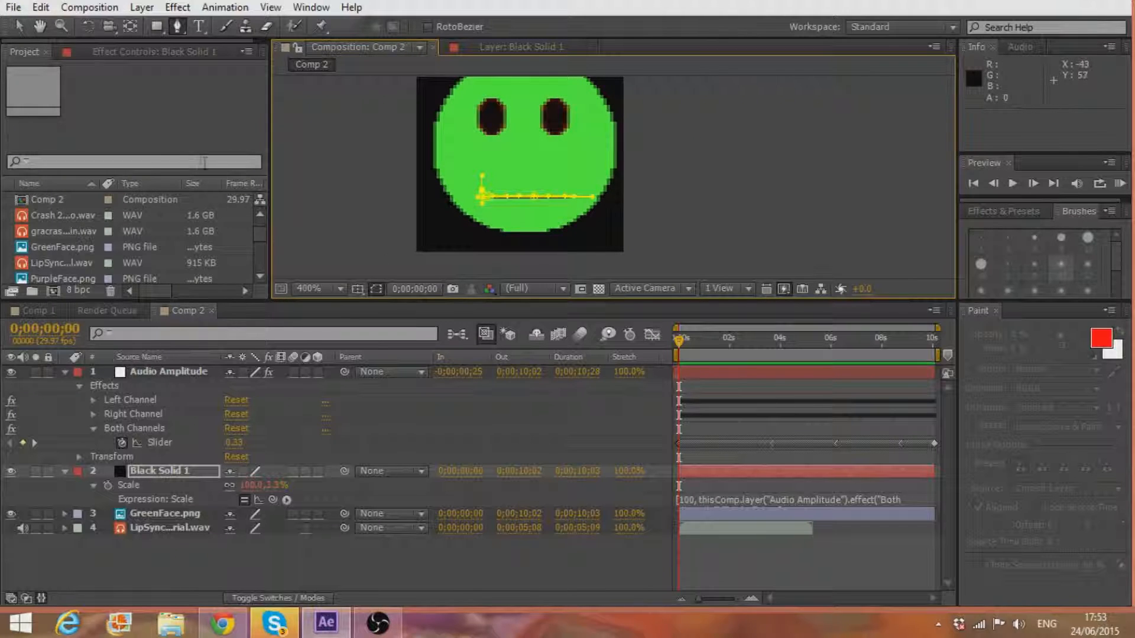
{"action": "left_click", "coordinate": [89, 7]}
{"action": "left_click", "coordinate": [98, 48]}
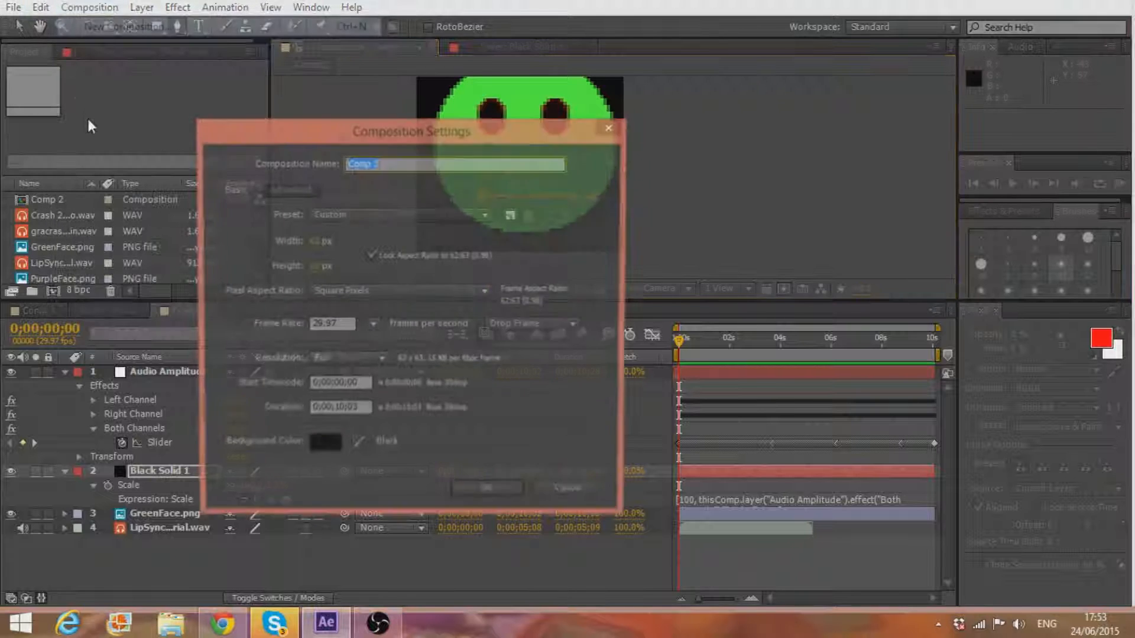
{"action": "left_click", "coordinate": [466, 493]}
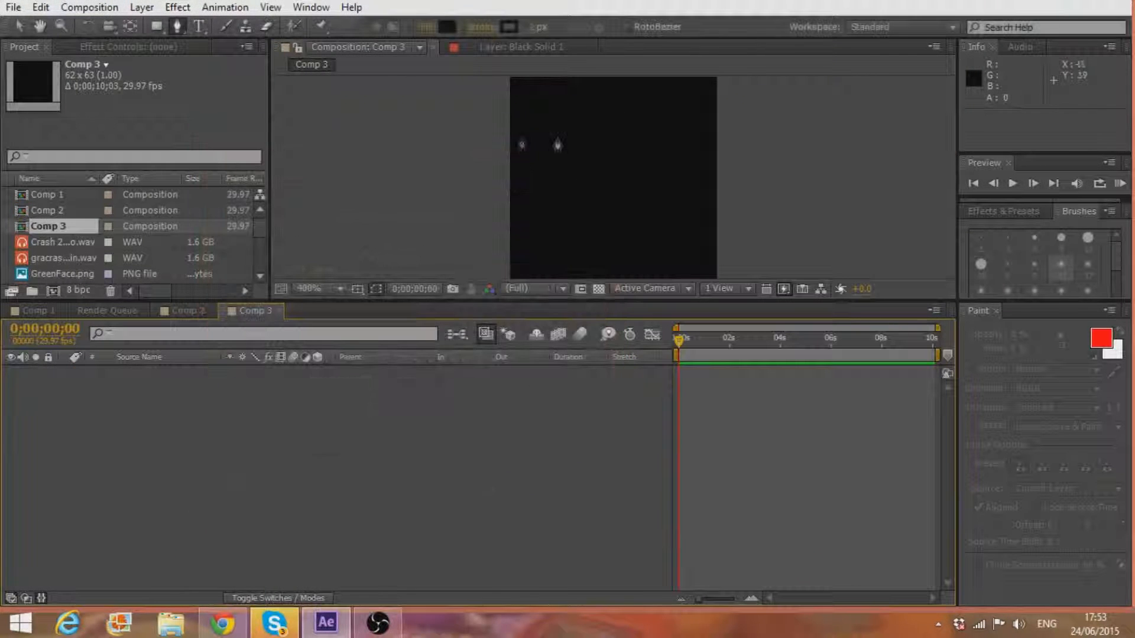
{"action": "left_click_drag", "start_coordinate": [334, 155], "coordinate": [317, 137]}
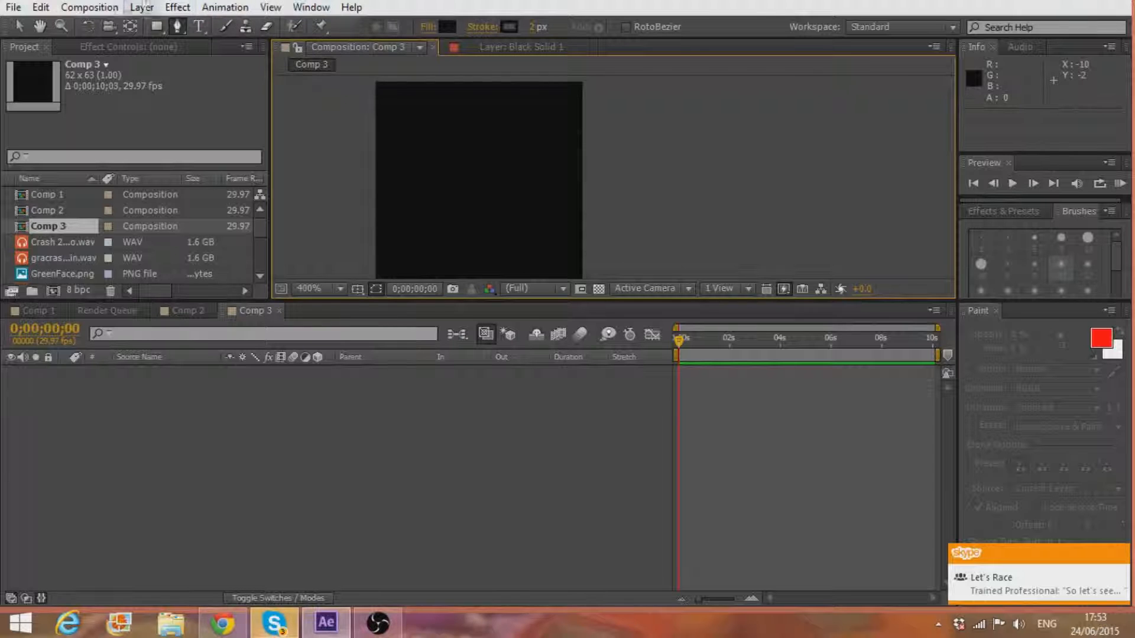
- Import the Cortex_icon image from the Pictures library as footage
{"action": "left_click", "coordinate": [13, 7]}
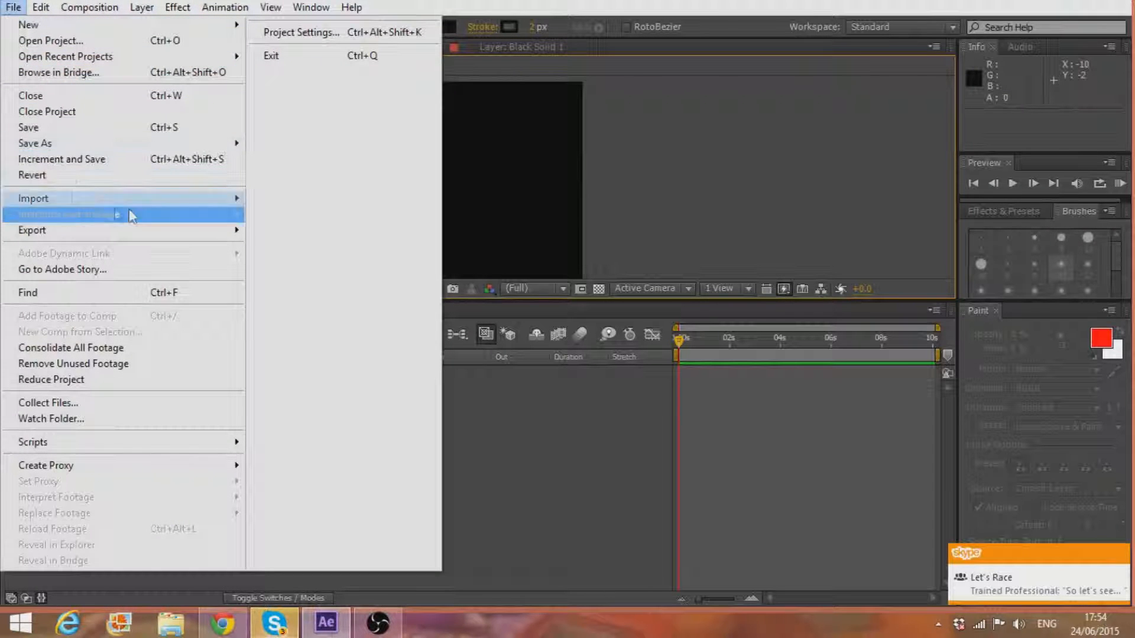
{"action": "left_click", "coordinate": [270, 200]}
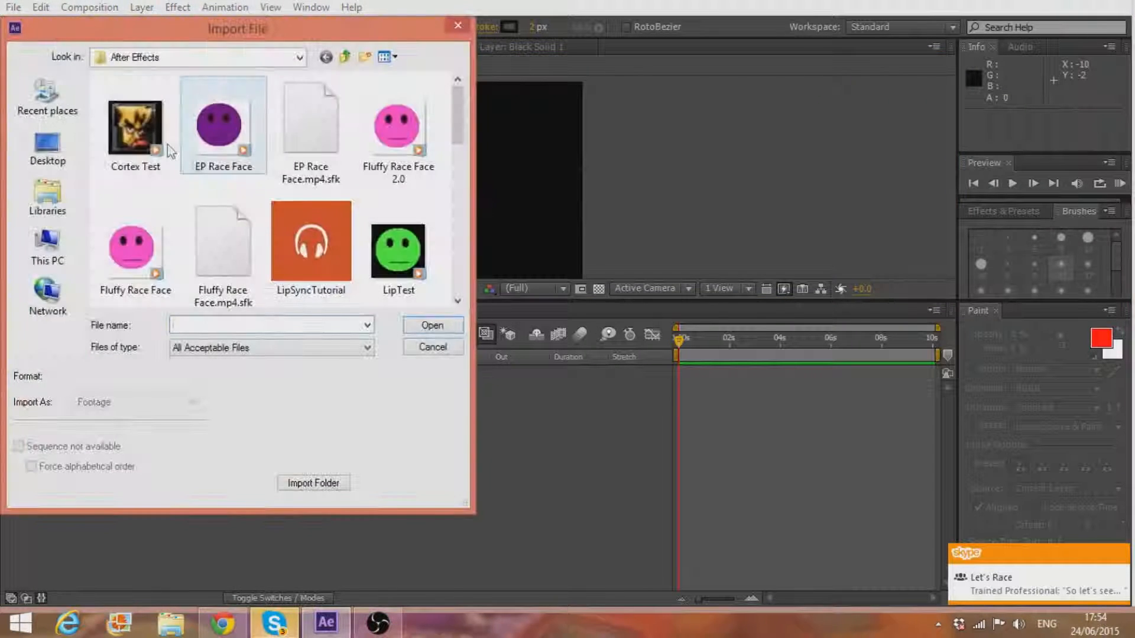
{"action": "left_click", "coordinate": [346, 57]}
{"action": "left_click", "coordinate": [47, 198]}
{"action": "double_click", "coordinate": [193, 142]}
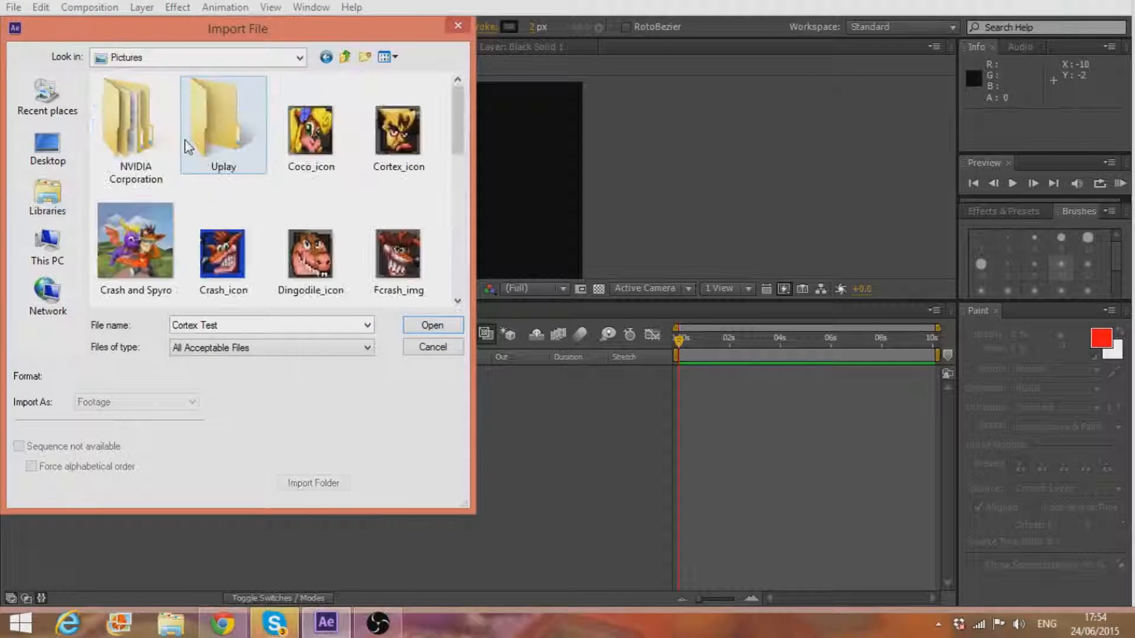
{"action": "left_click", "coordinate": [396, 126]}
{"action": "left_click", "coordinate": [429, 326]}
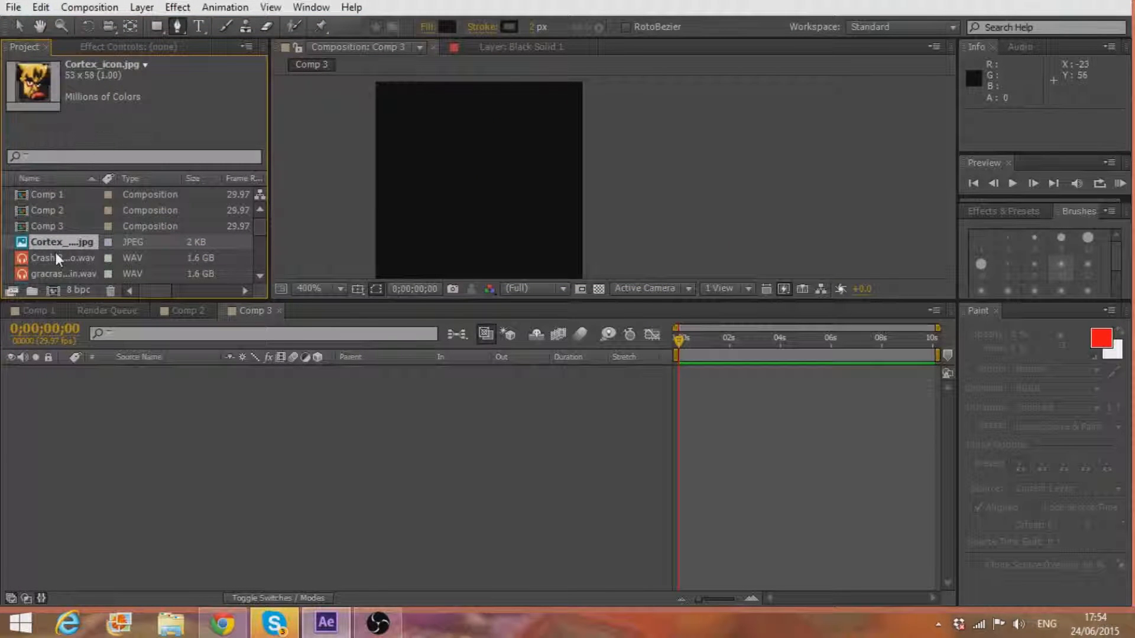
- Add Cortex_icon.jpg to Comp 3 and place LipSyncTutorial.wav on the layer below it
{"action": "left_click_drag", "start_coordinate": [65, 252], "coordinate": [60, 399]}
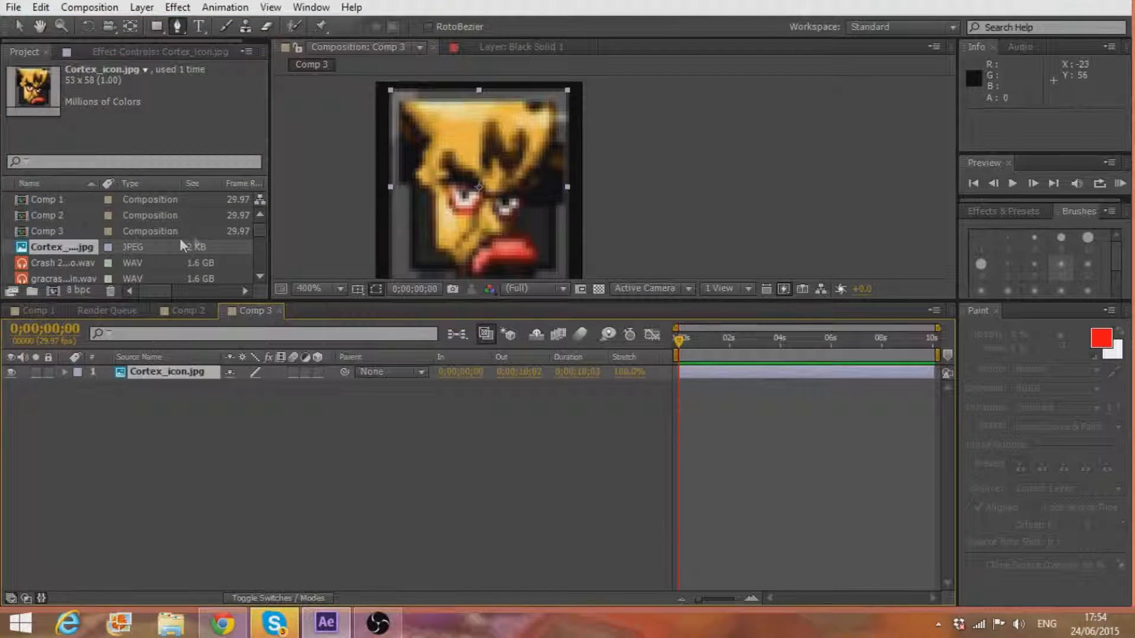
{"action": "left_click_drag", "start_coordinate": [264, 229], "coordinate": [262, 250]}
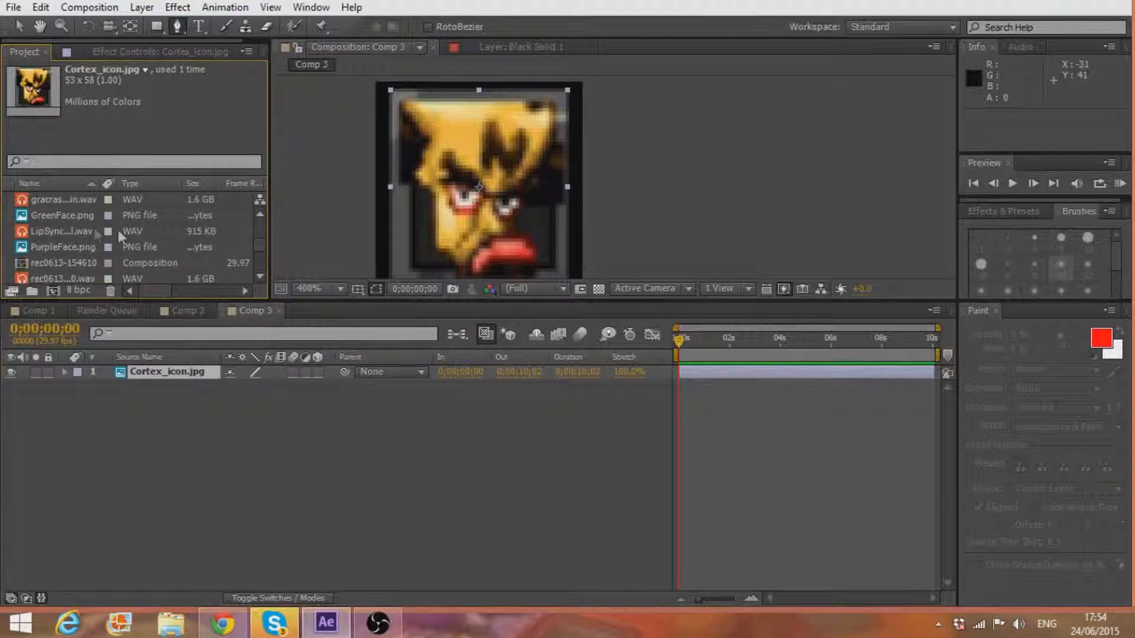
{"action": "left_click", "coordinate": [75, 233]}
{"action": "left_click_drag", "start_coordinate": [77, 232], "coordinate": [72, 399]}
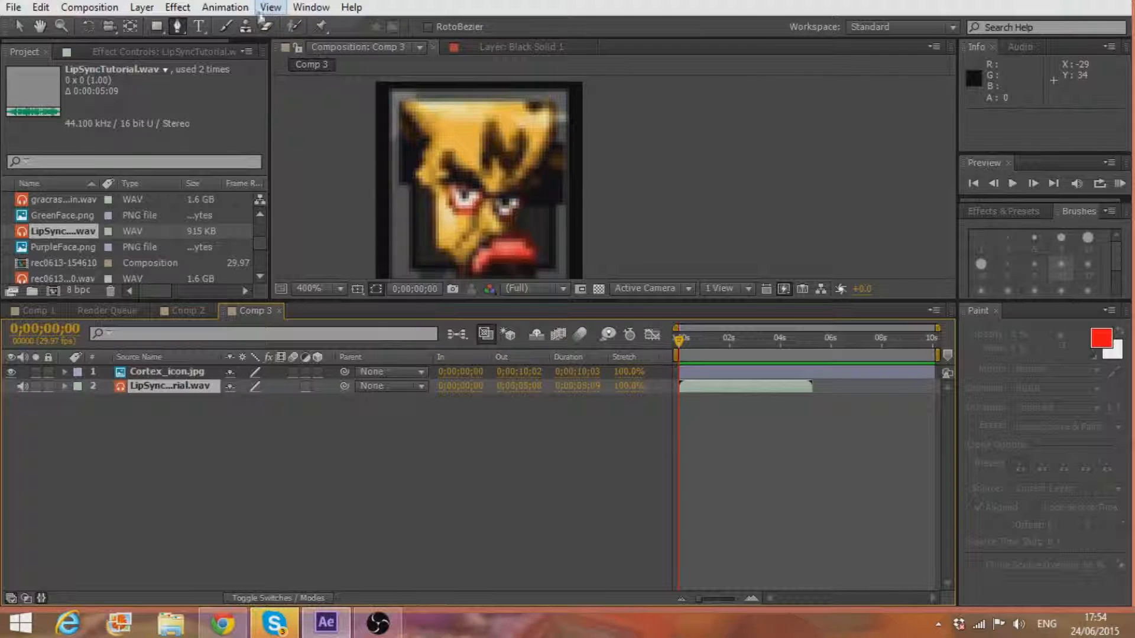
- Open the AutoLipSync script and create a mouth rig for the Cortex_icon.jpg layer
{"action": "left_click", "coordinate": [300, 8]}
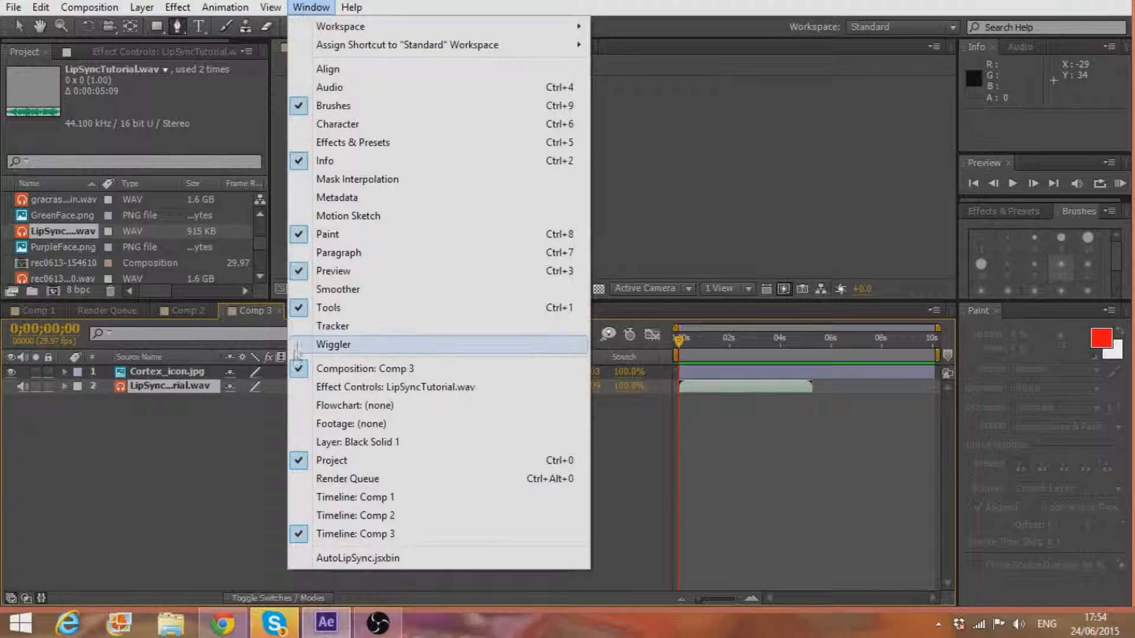
{"action": "left_click", "coordinate": [363, 559]}
{"action": "left_click_drag", "start_coordinate": [728, 299], "coordinate": [836, 76]}
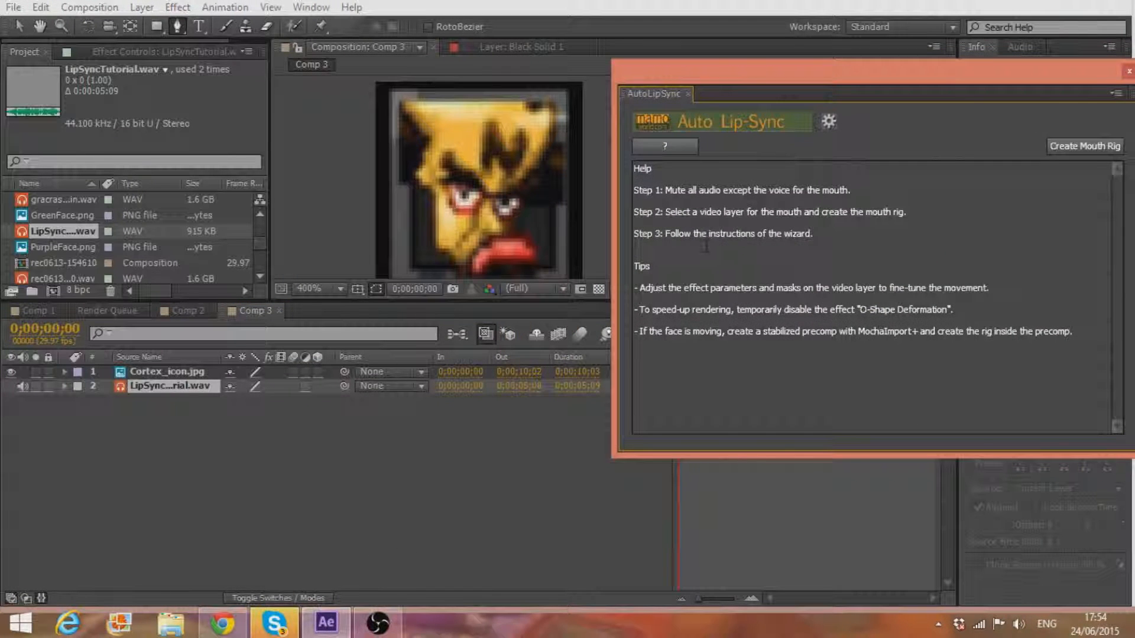
{"action": "left_click", "coordinate": [122, 372]}
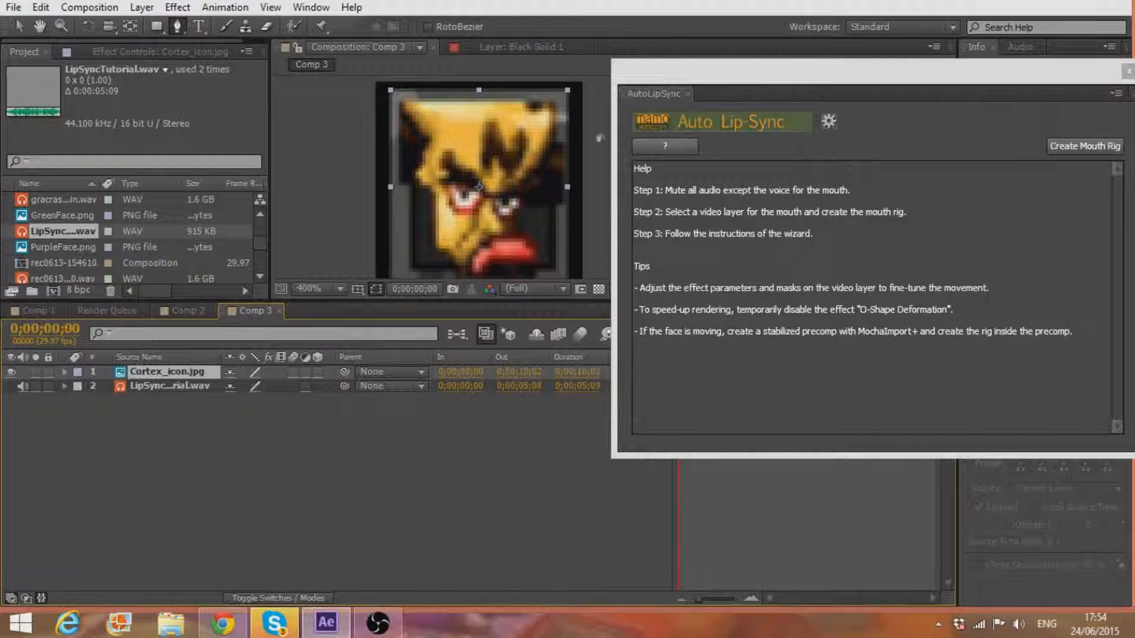
{"action": "left_click_drag", "start_coordinate": [908, 76], "coordinate": [856, 73]}
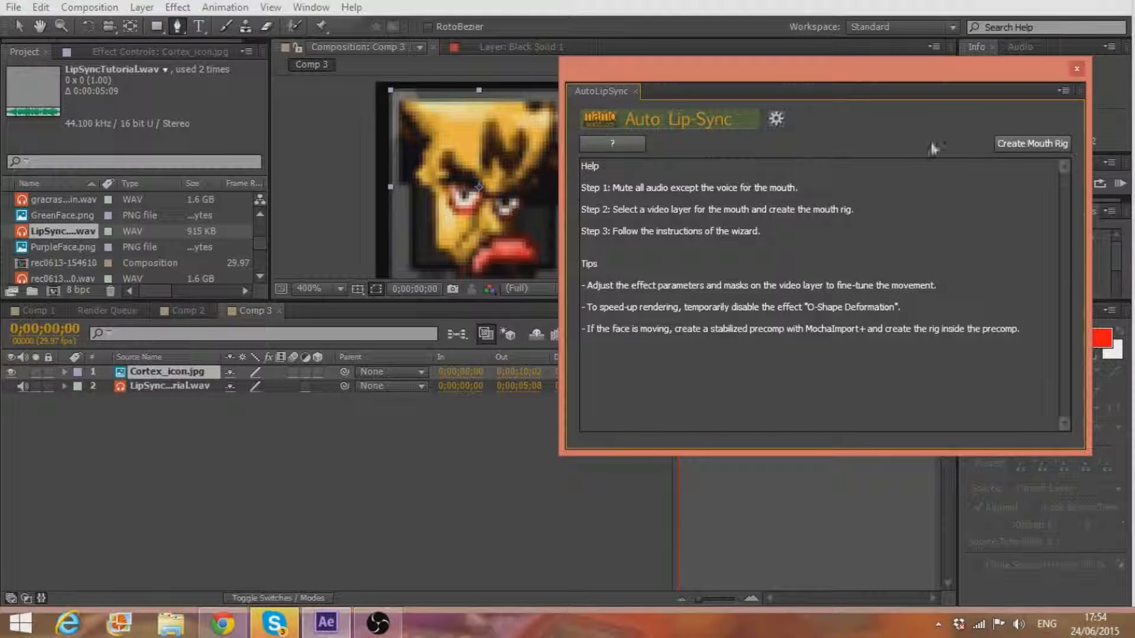
{"action": "left_click", "coordinate": [1032, 144]}
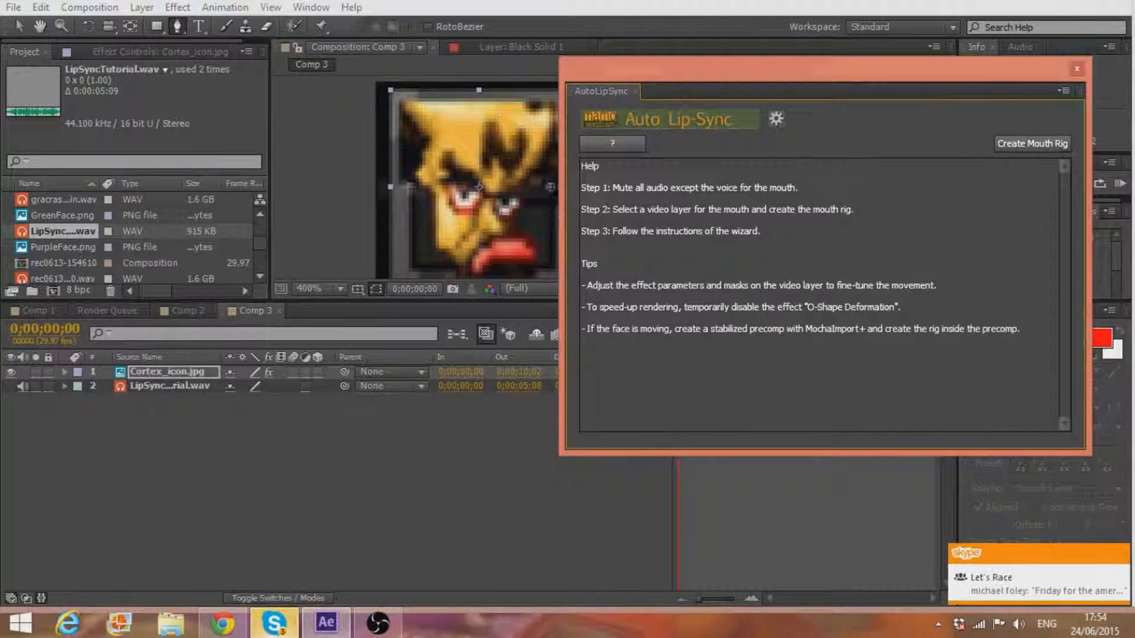
- Set the mouth corners to about 24.3, 50.0 and 36.9, 45.0 on Cortex's lips, and continue the wizard
{"action": "left_click_drag", "start_coordinate": [530, 190], "coordinate": [236, 275]}
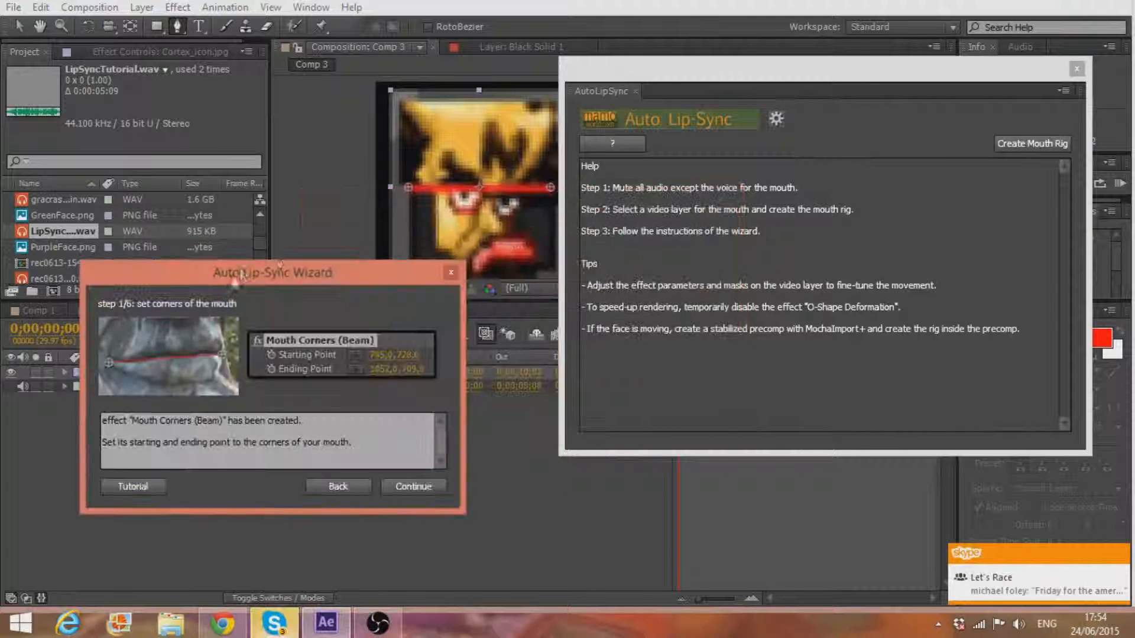
{"action": "left_click_drag", "start_coordinate": [768, 71], "coordinate": [957, 224]}
{"action": "left_click_drag", "start_coordinate": [373, 278], "coordinate": [353, 297]}
{"action": "left_click_drag", "start_coordinate": [409, 184], "coordinate": [471, 254]}
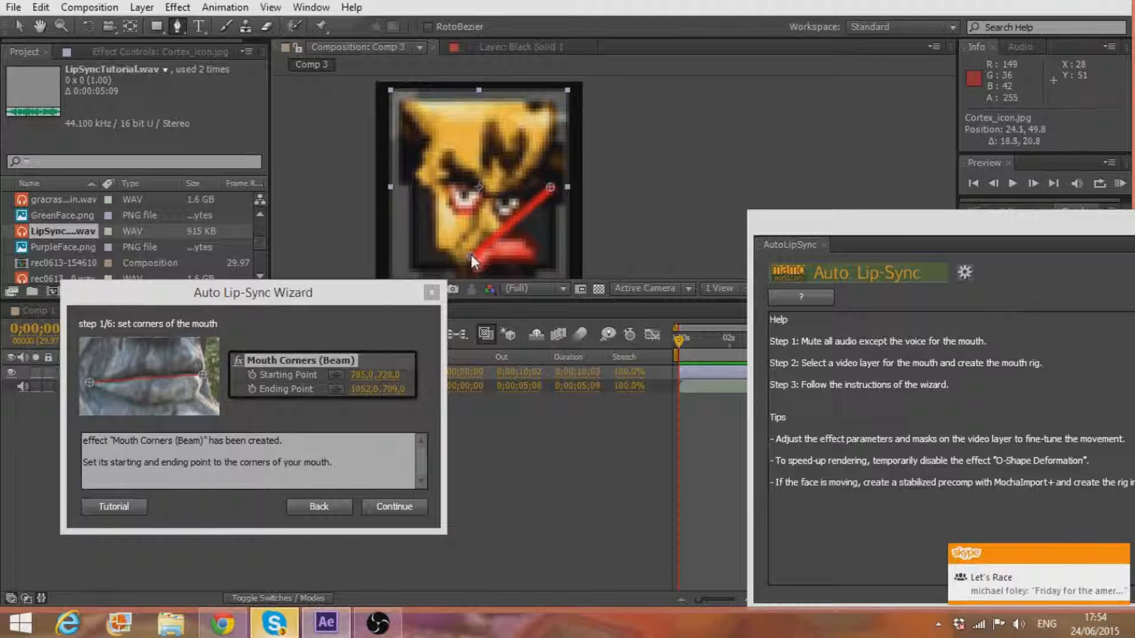
{"action": "left_click_drag", "start_coordinate": [550, 187], "coordinate": [517, 242]}
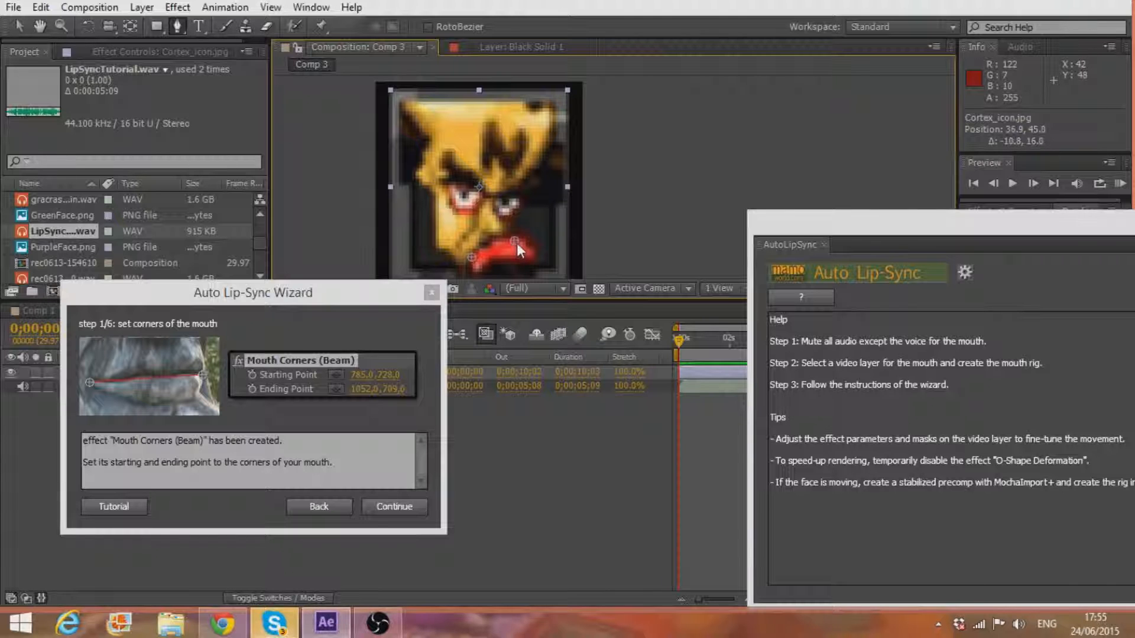
{"action": "left_click_drag", "start_coordinate": [892, 233], "coordinate": [661, 128]}
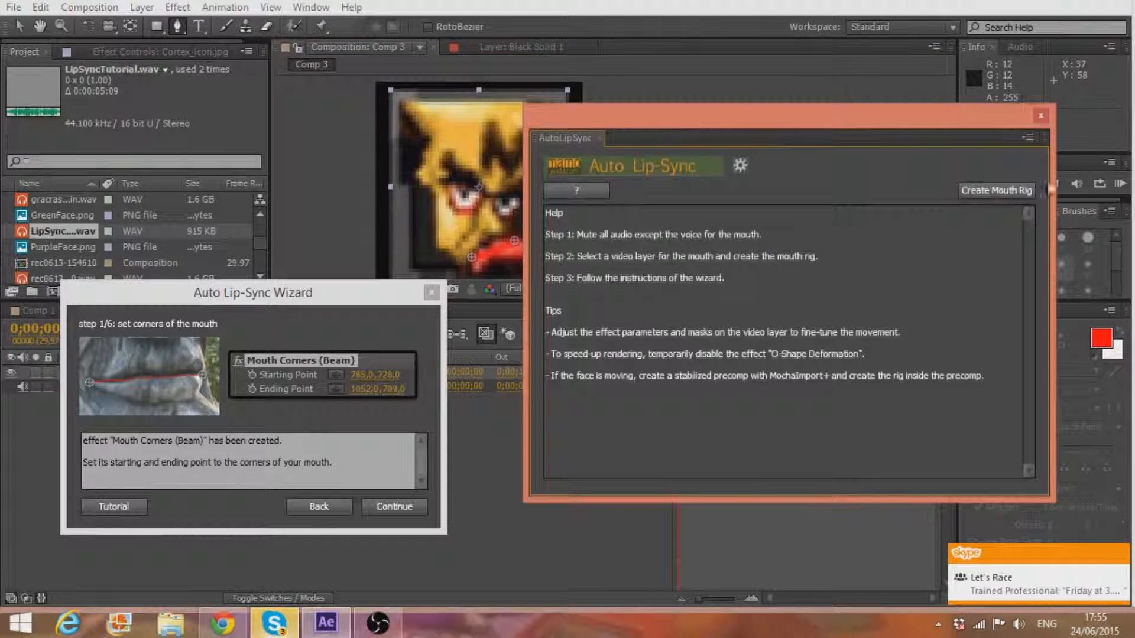
{"action": "left_click", "coordinate": [367, 506]}
- View the straighten Mouth (Liquify) tools and continue through the straighten, closed-mouth and open-mouth stages without deforming the mouth
{"action": "left_click_drag", "start_coordinate": [707, 127], "coordinate": [872, 152]}
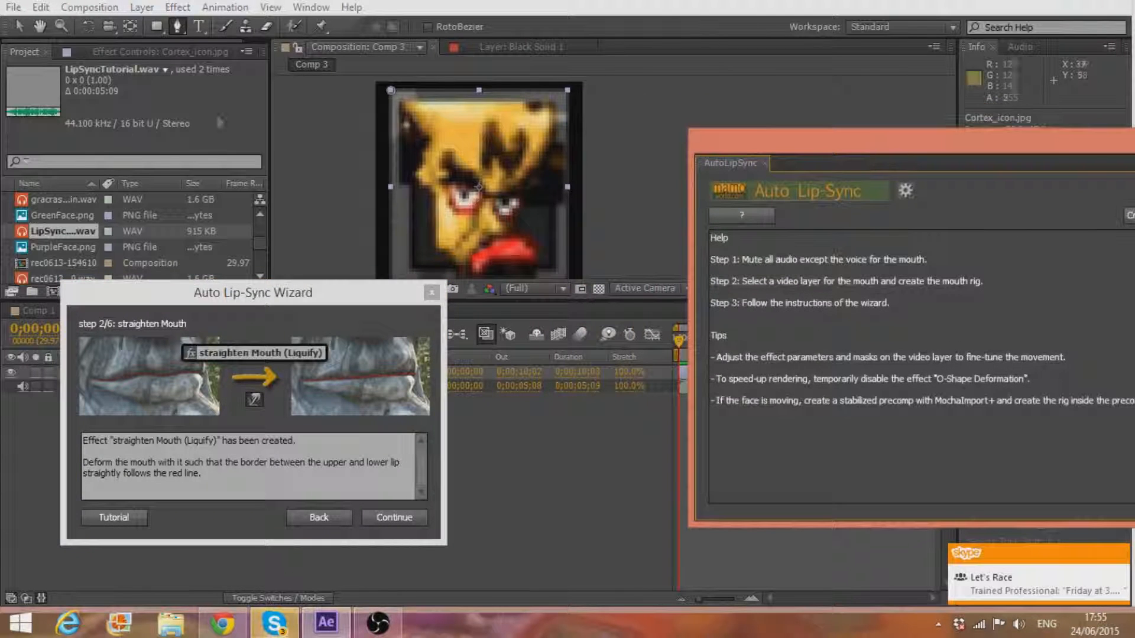
{"action": "left_click", "coordinate": [103, 51]}
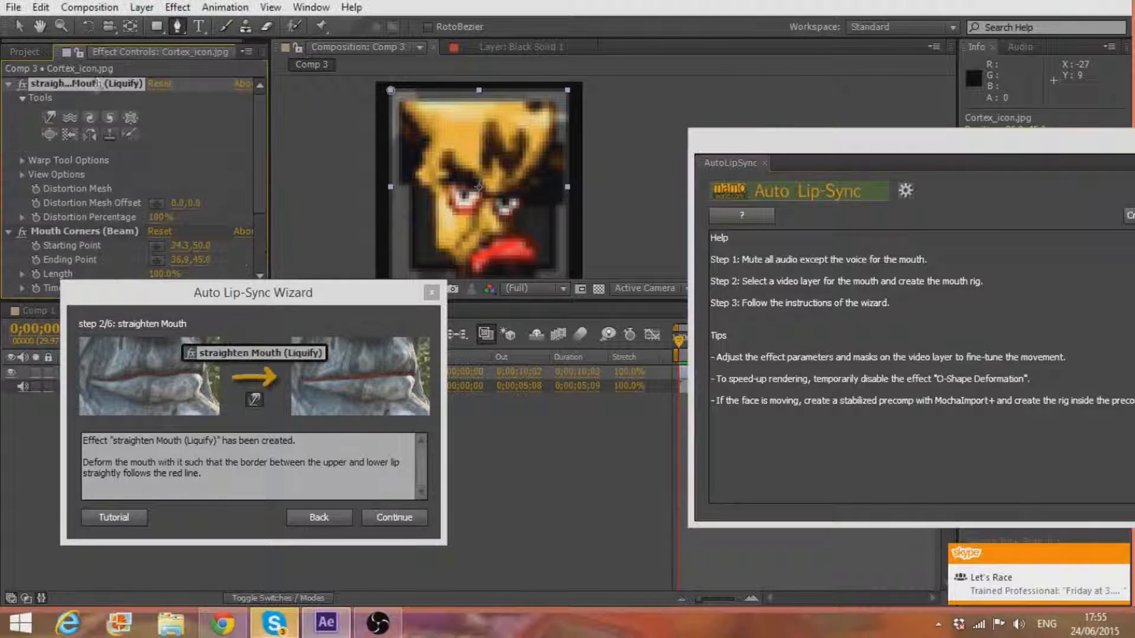
{"action": "left_click", "coordinate": [54, 123]}
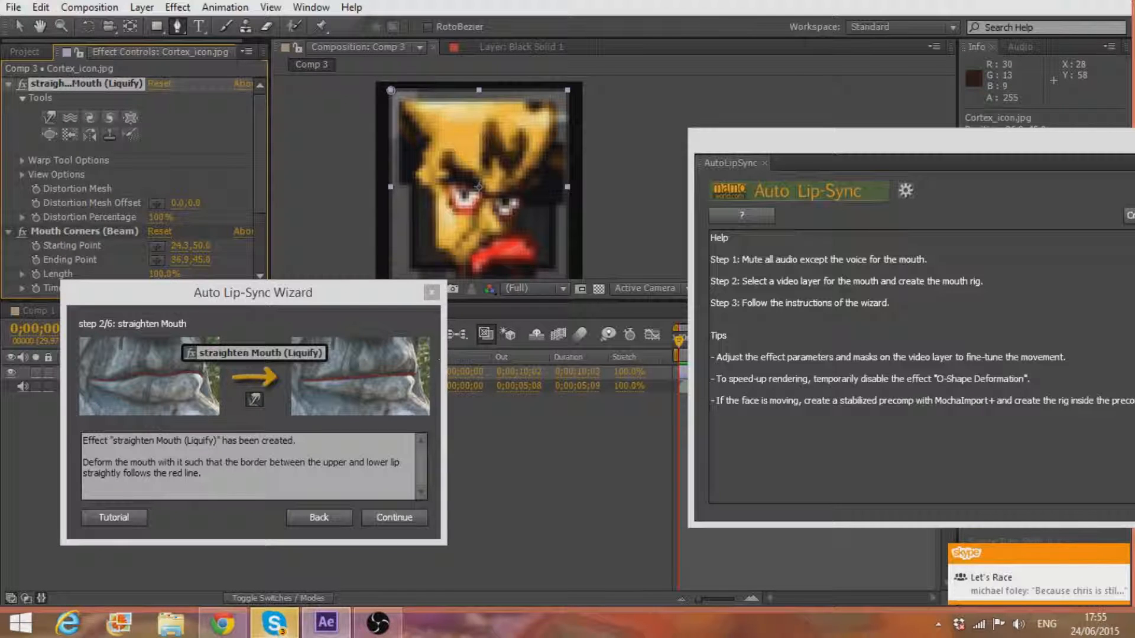
{"action": "left_click", "coordinate": [376, 521]}
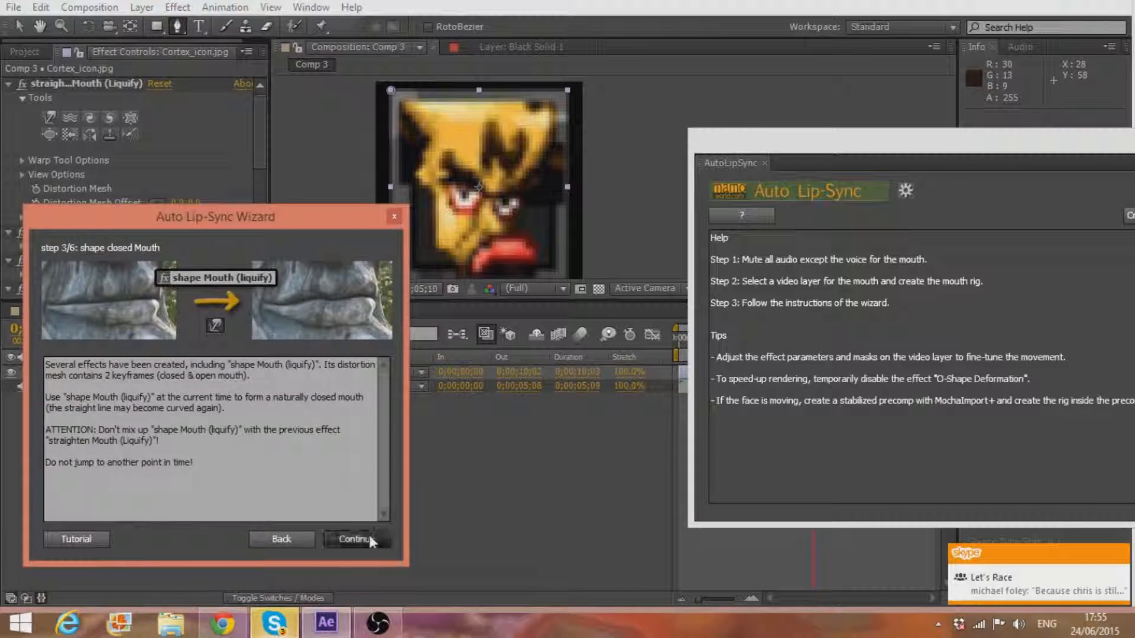
{"action": "left_click", "coordinate": [367, 533]}
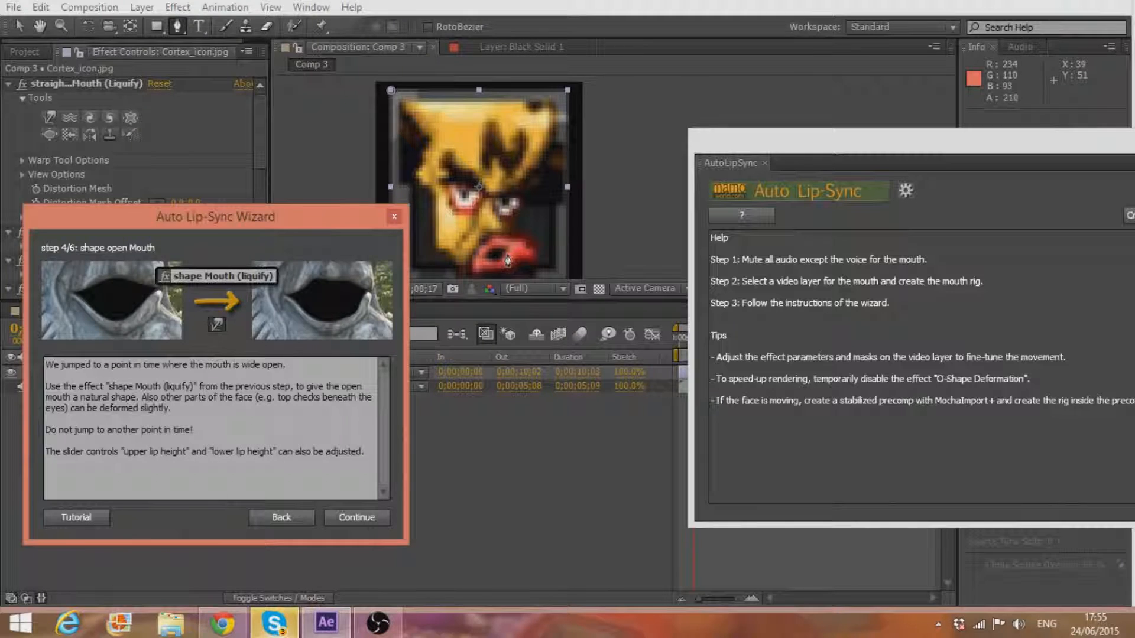
{"action": "left_click", "coordinate": [372, 518]}
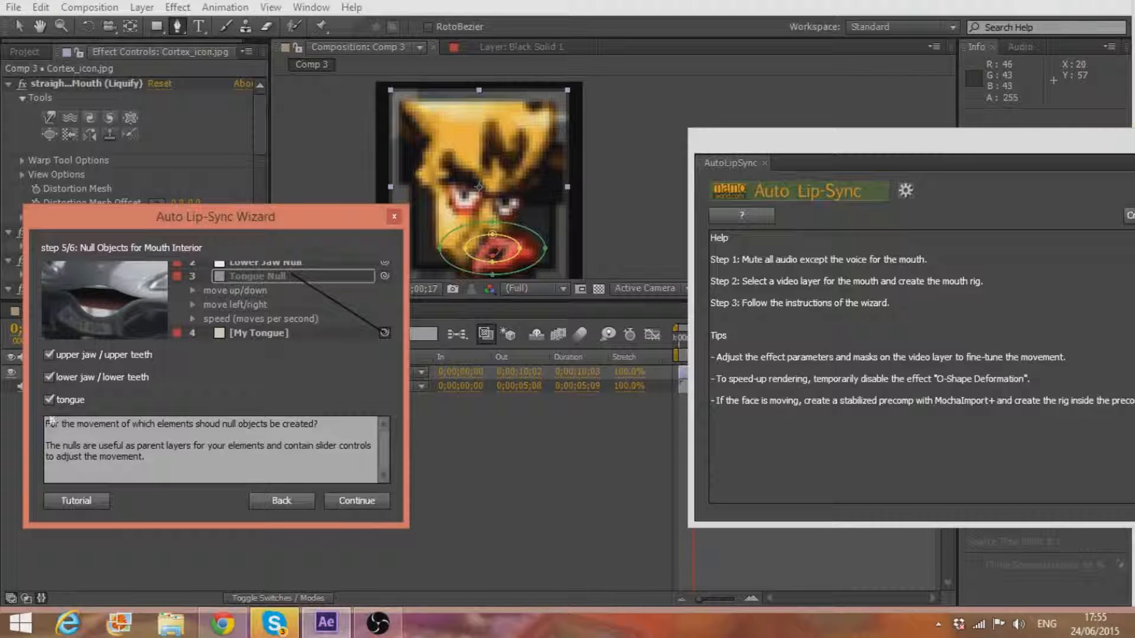
- Exclude the upper jaw, lower jaw and tongue null objects, and finish the Auto Lip-Sync Wizard
{"action": "left_click", "coordinate": [49, 377]}
{"action": "left_click", "coordinate": [49, 355]}
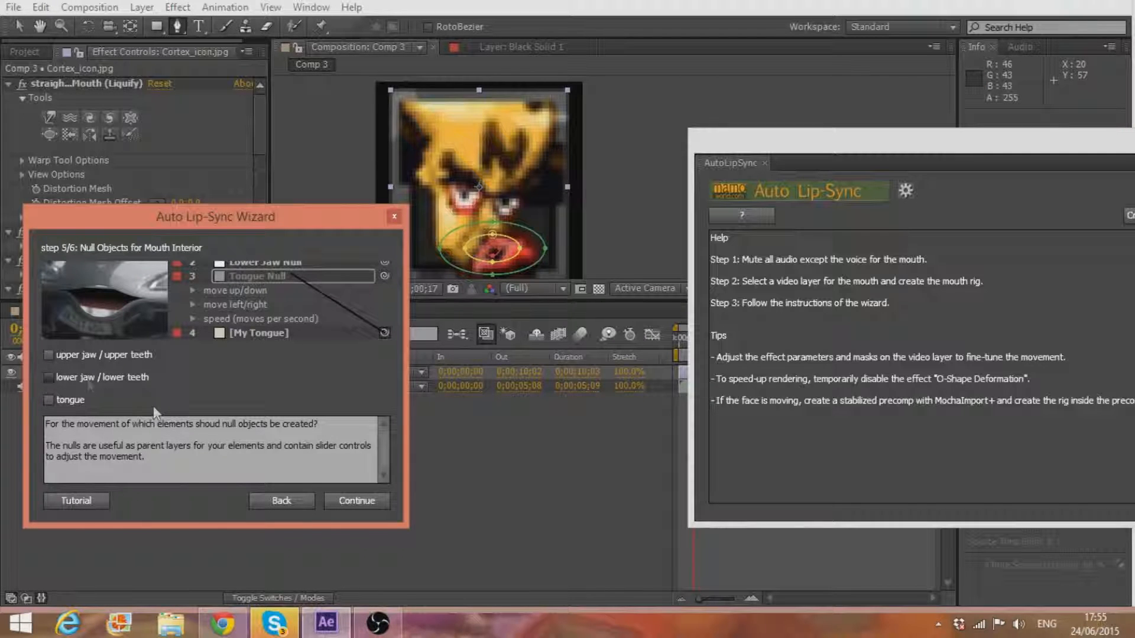
{"action": "left_click", "coordinate": [346, 502]}
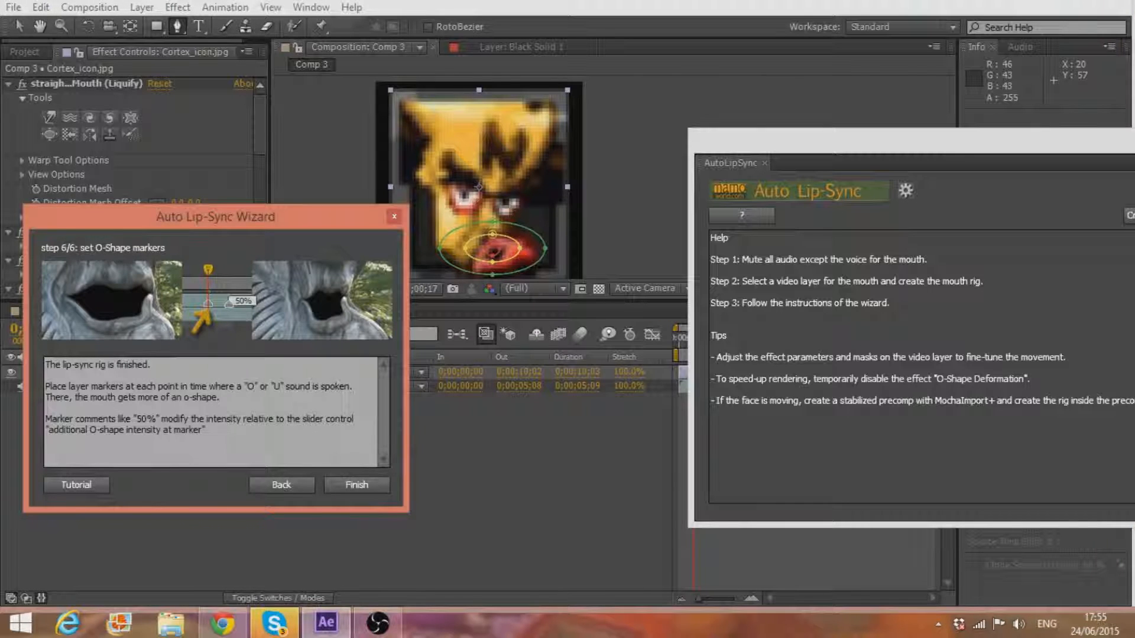
{"action": "left_click", "coordinate": [335, 484]}
- Move the AutoLipSync window clear of the composition view and switch to the Selection tool
{"action": "key", "text": "period"}
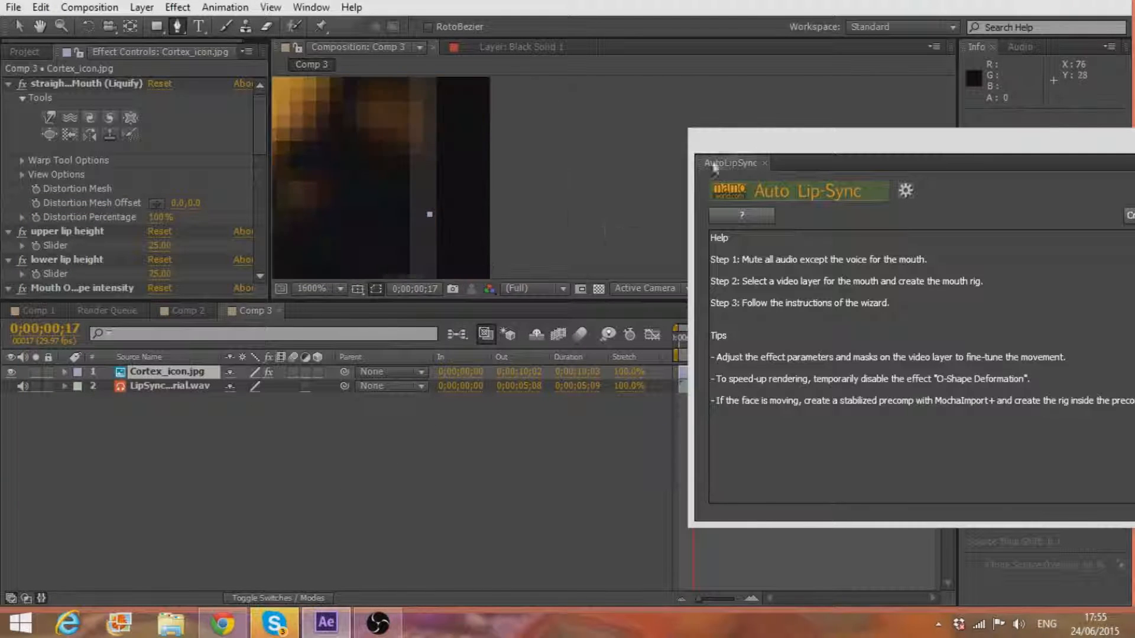
{"action": "key", "text": "comma"}
{"action": "key", "text": "comma"}
{"action": "left_click_drag", "start_coordinate": [792, 147], "coordinate": [931, 390]}
{"action": "key", "text": "period"}
{"action": "key", "text": "period"}
{"action": "key", "text": "period"}
{"action": "key", "text": "comma"}
{"action": "key", "text": "comma"}
{"action": "key", "text": "v"}
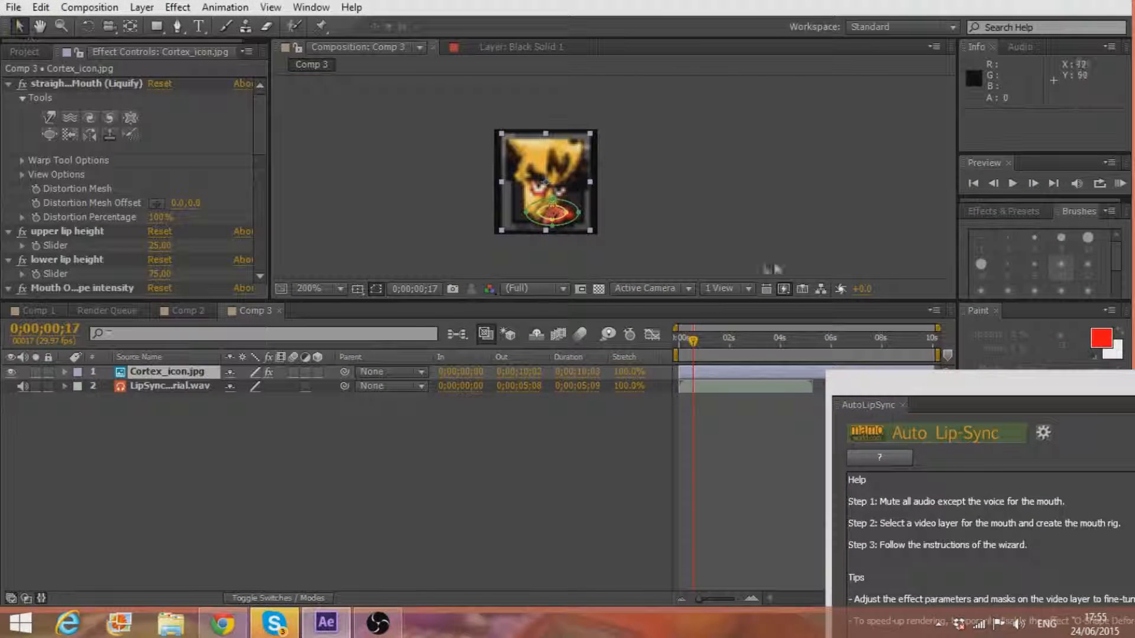
- Stretch the red mouth mask on Cortex by moving its side points outward past the lips and its bottom point lower
{"action": "scroll", "coordinate": [567, 219], "scroll_direction": "up", "scroll_amount": 1}
{"action": "left_click_drag", "start_coordinate": [530, 214], "coordinate": [565, 157]}
{"action": "scroll", "coordinate": [565, 157], "scroll_direction": "up", "scroll_amount": 1}
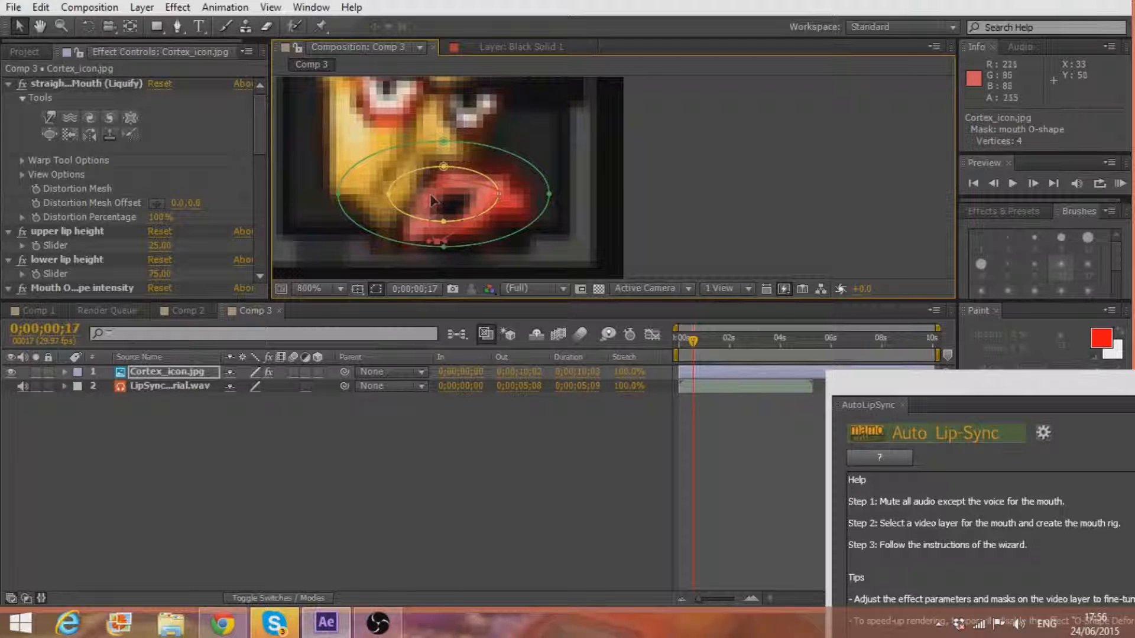
{"action": "left_click_drag", "start_coordinate": [375, 208], "coordinate": [300, 208]}
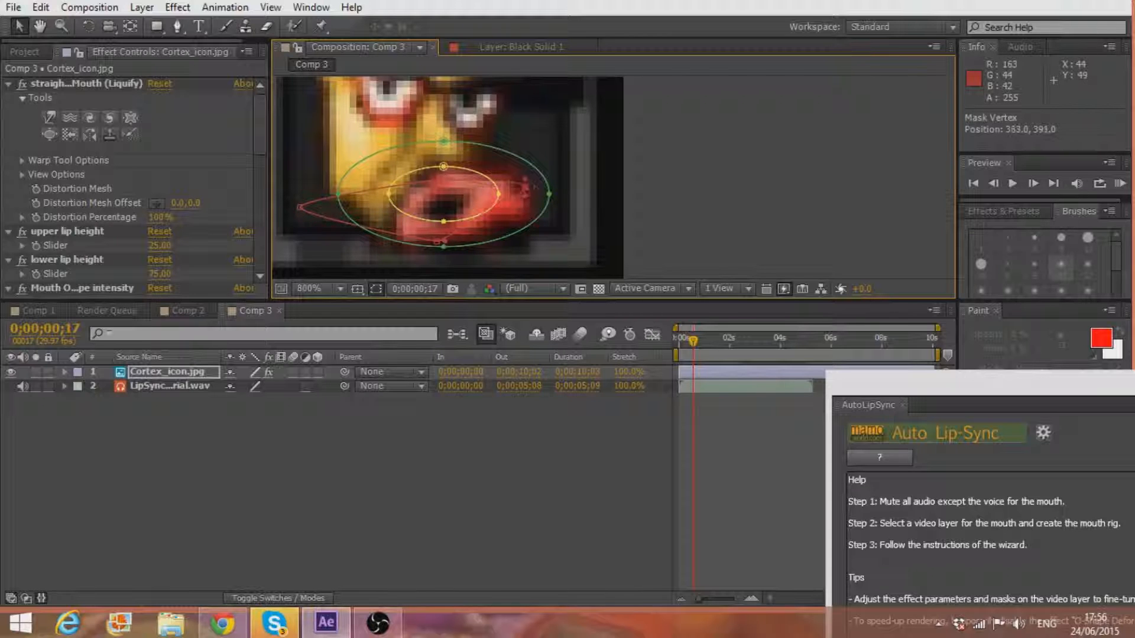
{"action": "left_click_drag", "start_coordinate": [543, 190], "coordinate": [570, 195]}
{"action": "left_click_drag", "start_coordinate": [598, 170], "coordinate": [624, 152]}
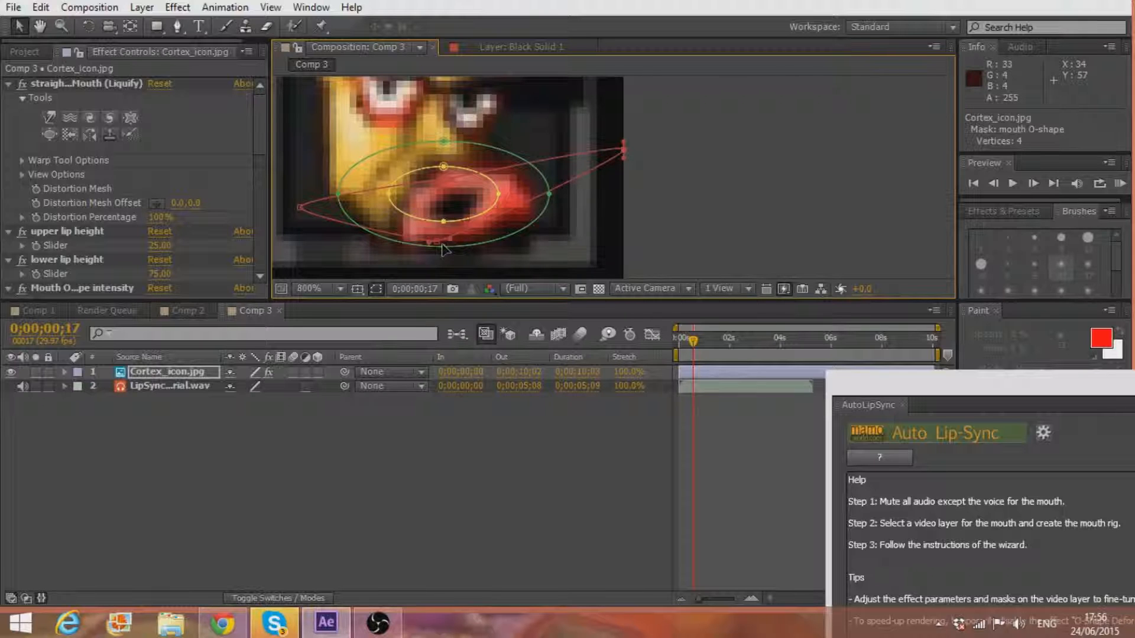
{"action": "left_click_drag", "start_coordinate": [438, 246], "coordinate": [451, 265]}
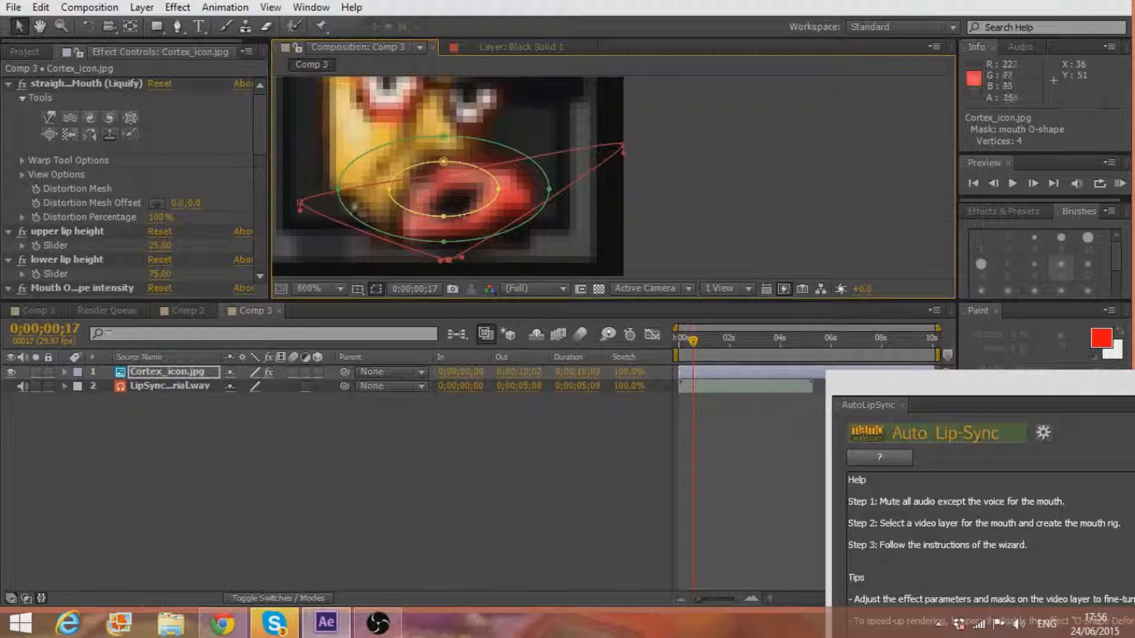
{"action": "left_click_drag", "start_coordinate": [301, 206], "coordinate": [312, 197]}
{"action": "scroll", "coordinate": [491, 200], "scroll_direction": "down", "scroll_amount": 2}
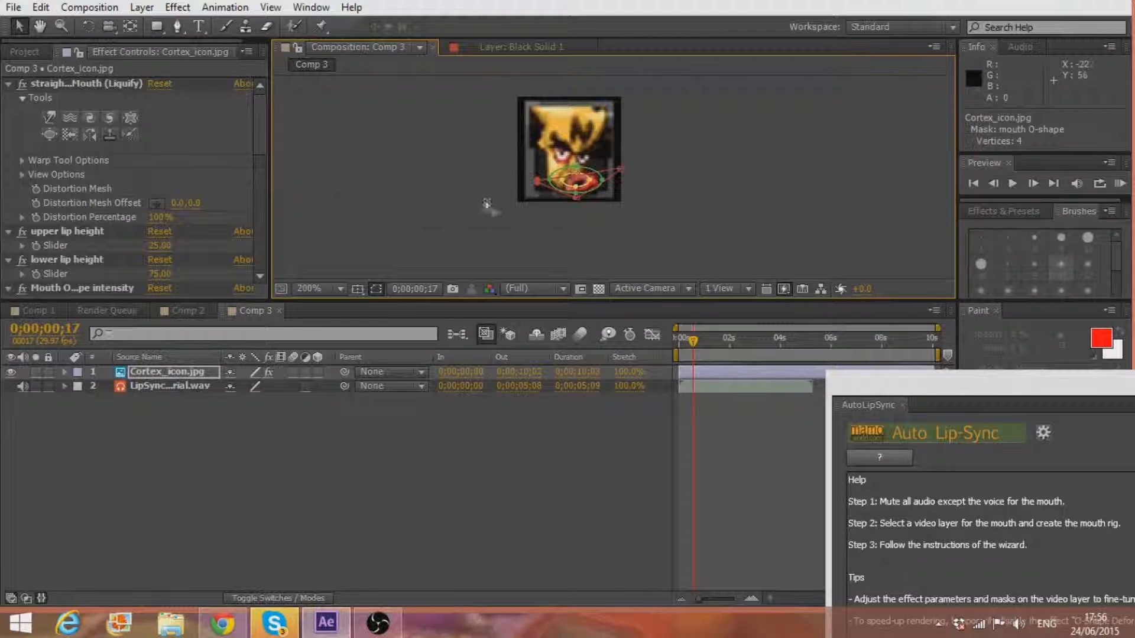
- Set the upper lip height slider to 48 and the lower lip height slider to 91 on Cortex_icon.jpg
{"action": "scroll", "coordinate": [507, 203], "scroll_direction": "up", "scroll_amount": 1}
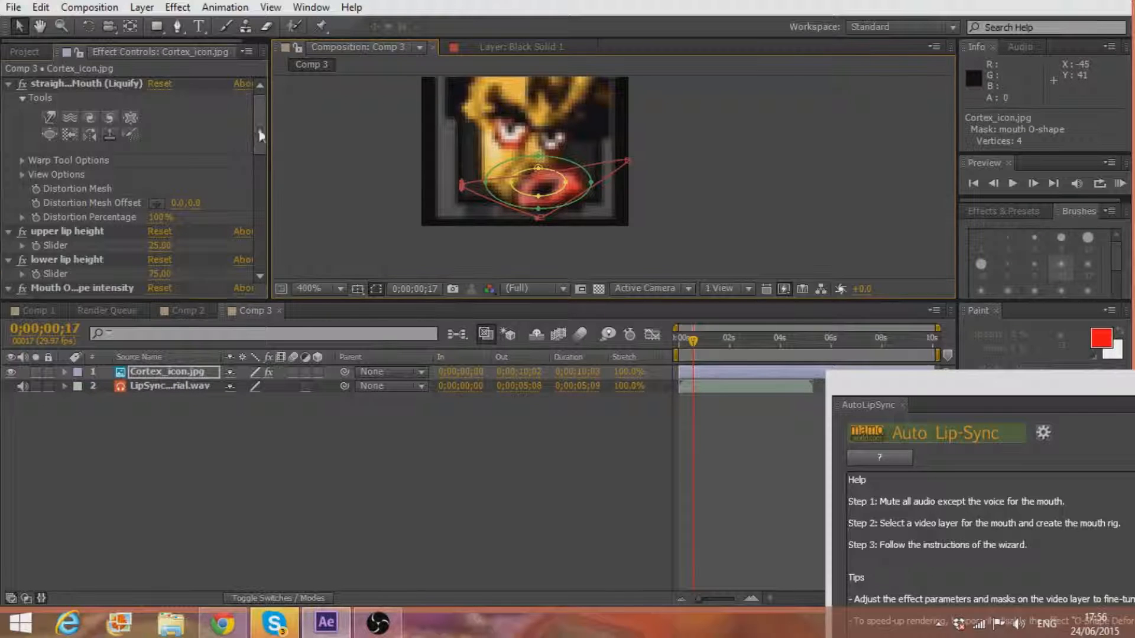
{"action": "left_click_drag", "start_coordinate": [259, 130], "coordinate": [259, 142]}
{"action": "left_click_drag", "start_coordinate": [159, 209], "coordinate": [172, 208]}
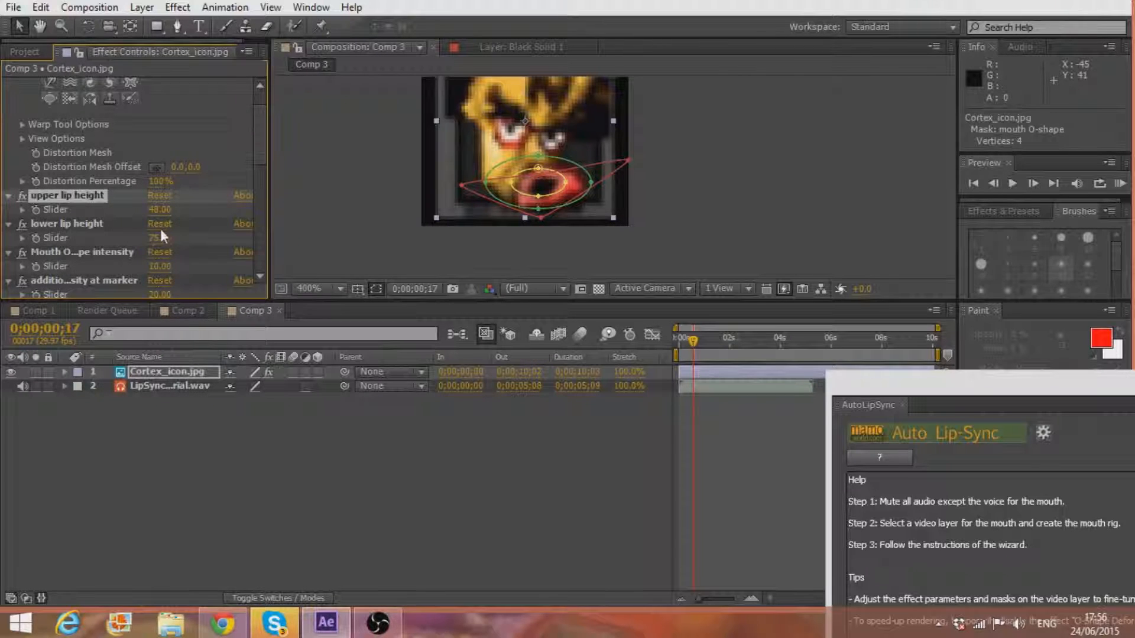
{"action": "mouse_move", "coordinate": [161, 237]}
{"action": "left_mouse_down"}
{"action": "mouse_move", "coordinate": [152, 238]}
{"action": "mouse_move", "coordinate": [175, 236]}
{"action": "left_mouse_up"}
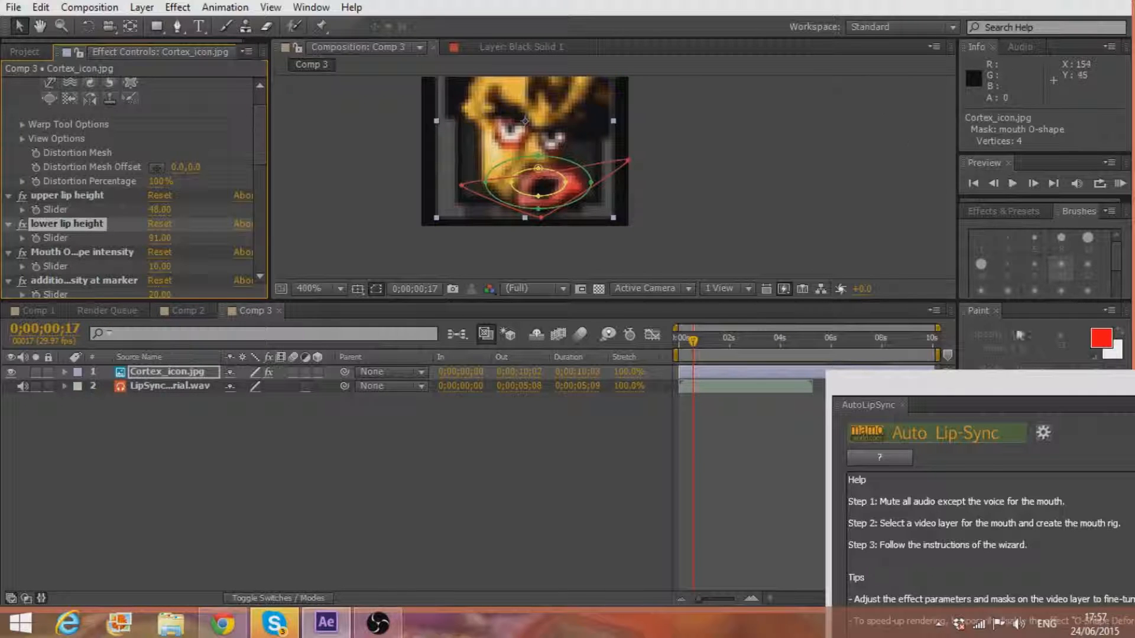
- Play Comp 3 from the first frame, and replay it from the start with a closer view of Cortex's mouth
{"action": "left_click", "coordinate": [974, 182]}
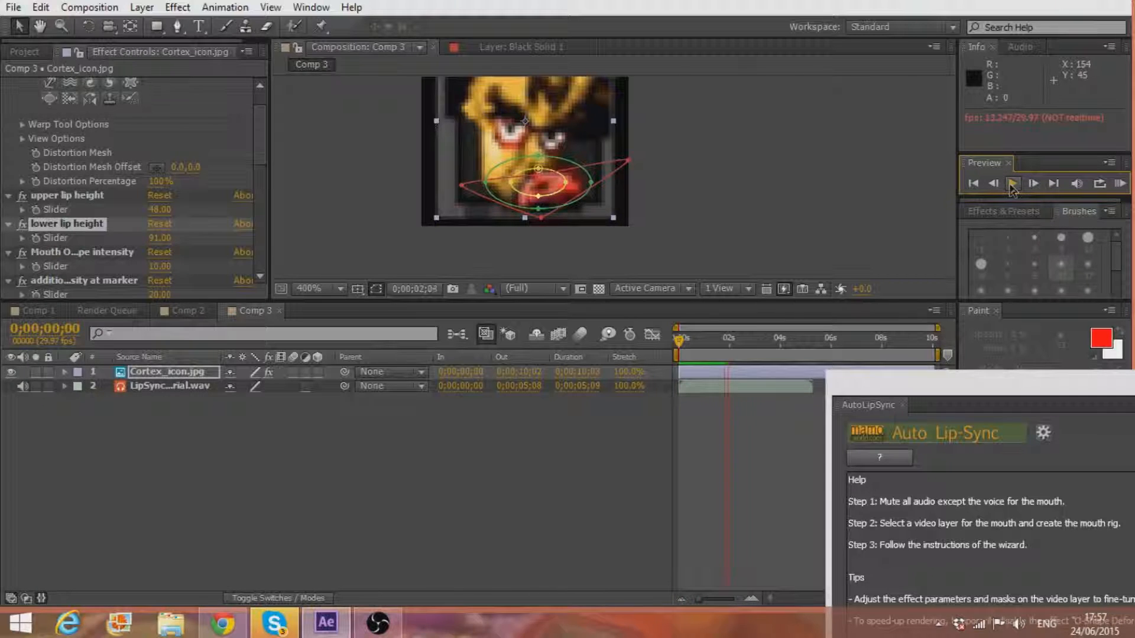
{"action": "left_click", "coordinate": [1011, 184]}
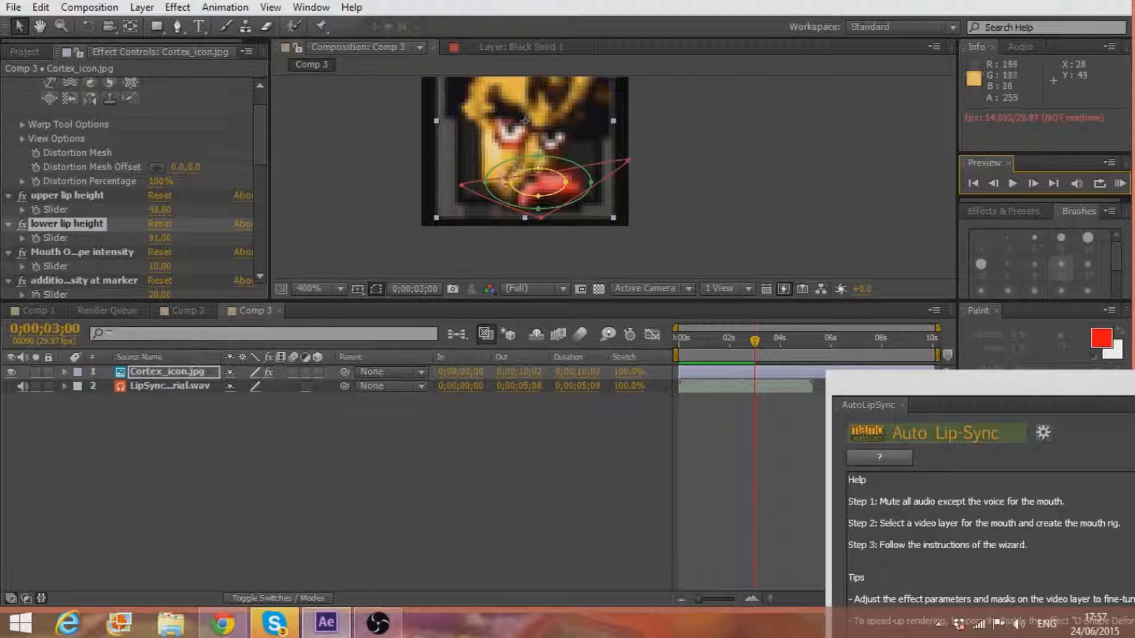
{"action": "left_click", "coordinate": [973, 183]}
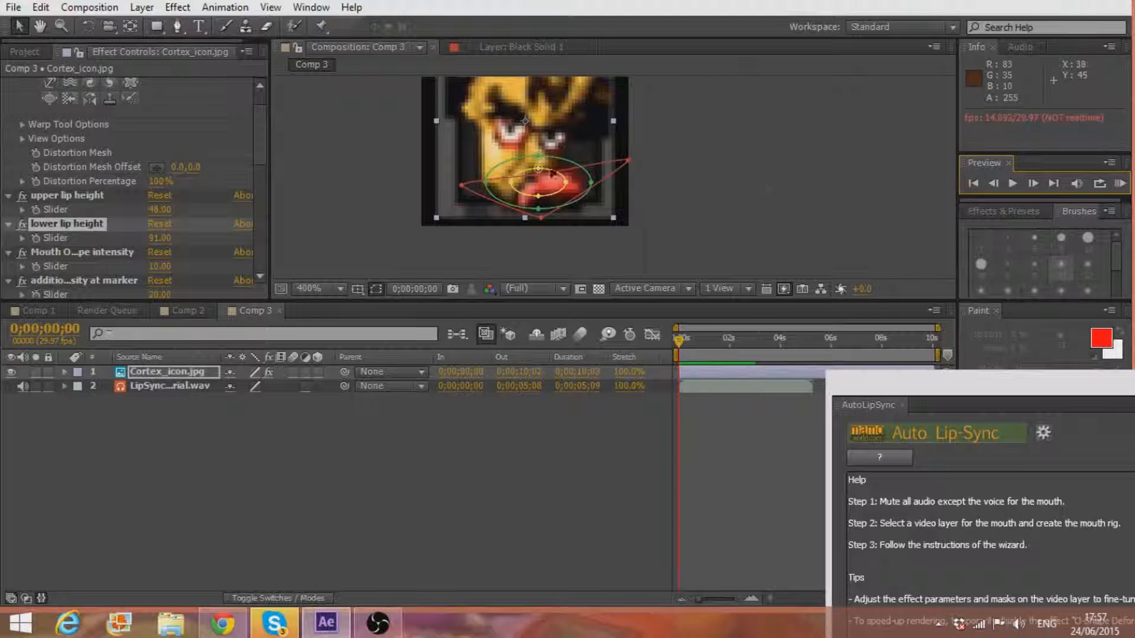
{"action": "key", "text": "period"}
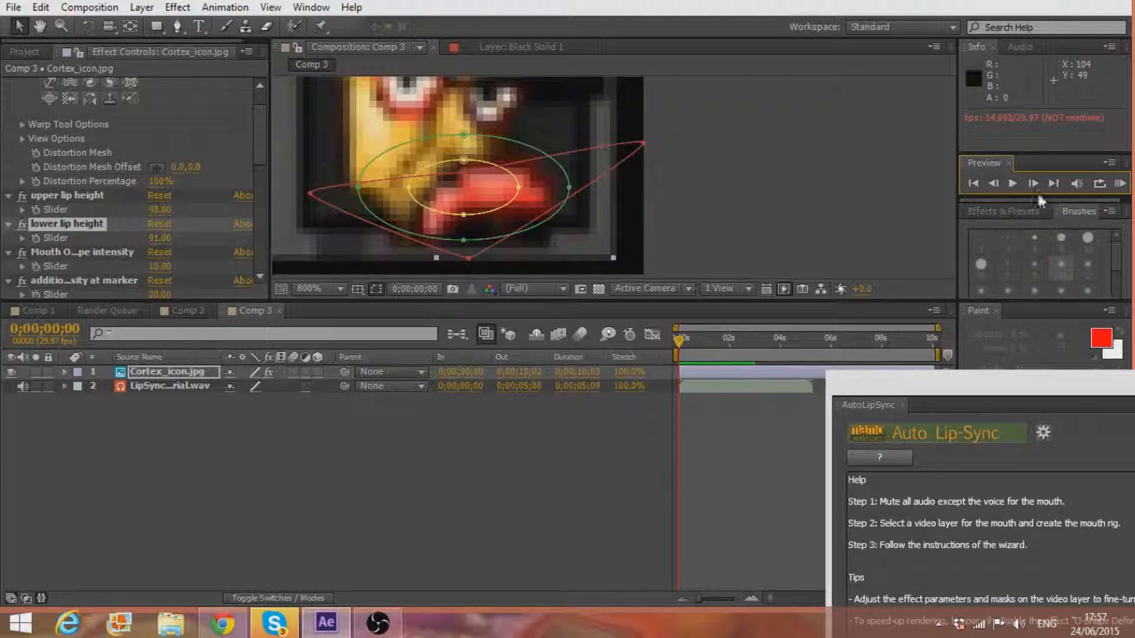
{"action": "left_click", "coordinate": [1014, 182]}
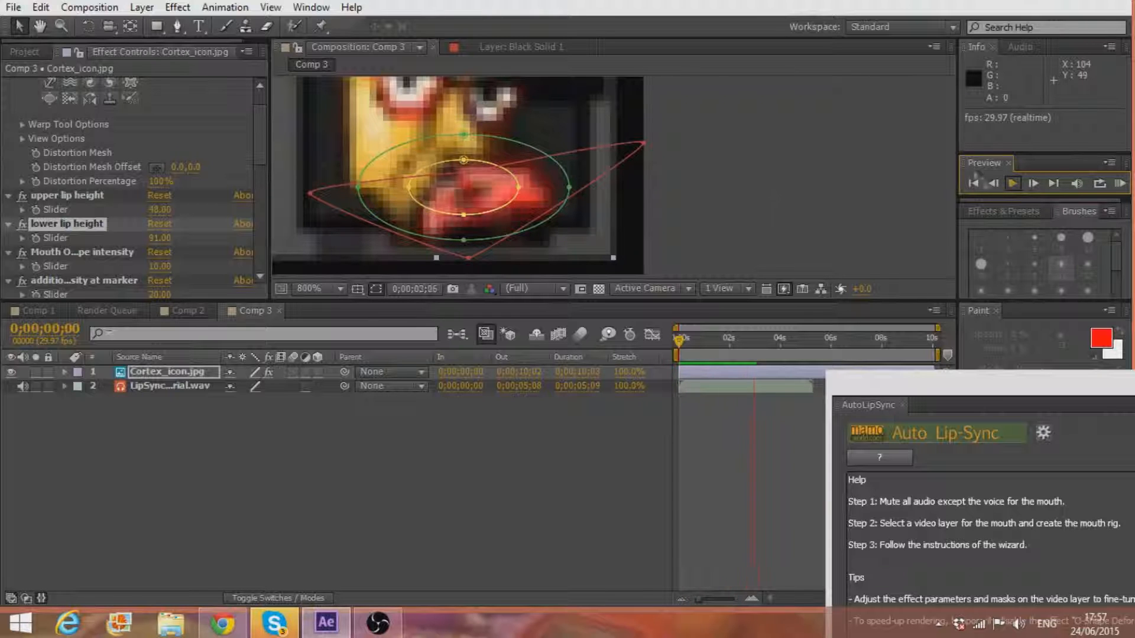
{"action": "left_click", "coordinate": [1013, 187]}
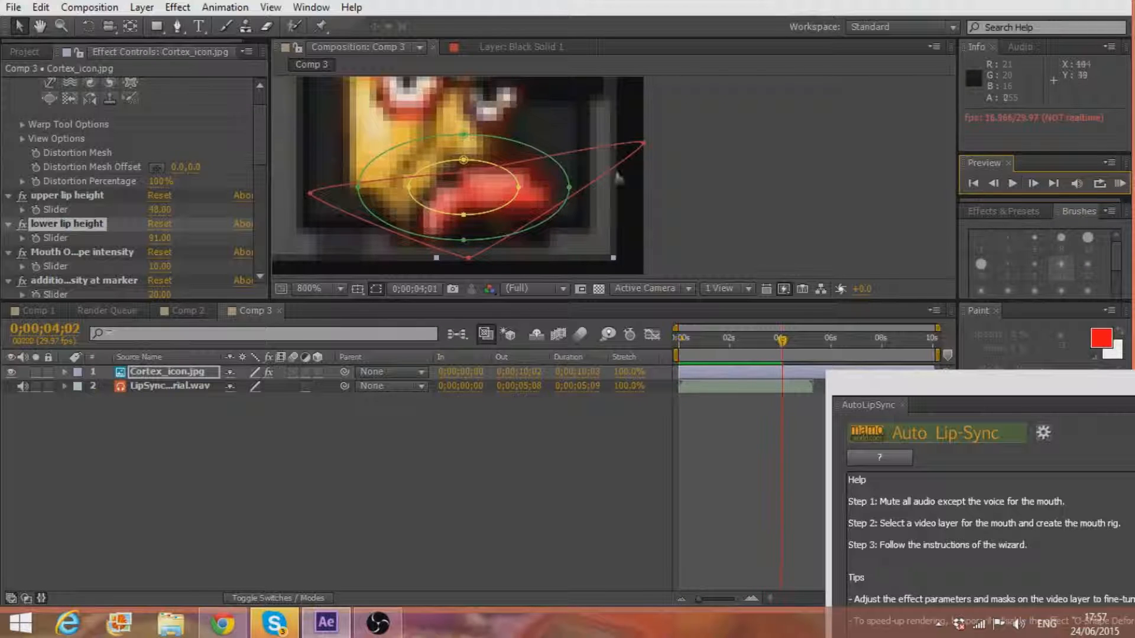
{"action": "scroll", "coordinate": [609, 179], "scroll_direction": "down", "scroll_amount": 2}
{"action": "scroll", "coordinate": [576, 185], "scroll_direction": "up", "scroll_amount": 1}
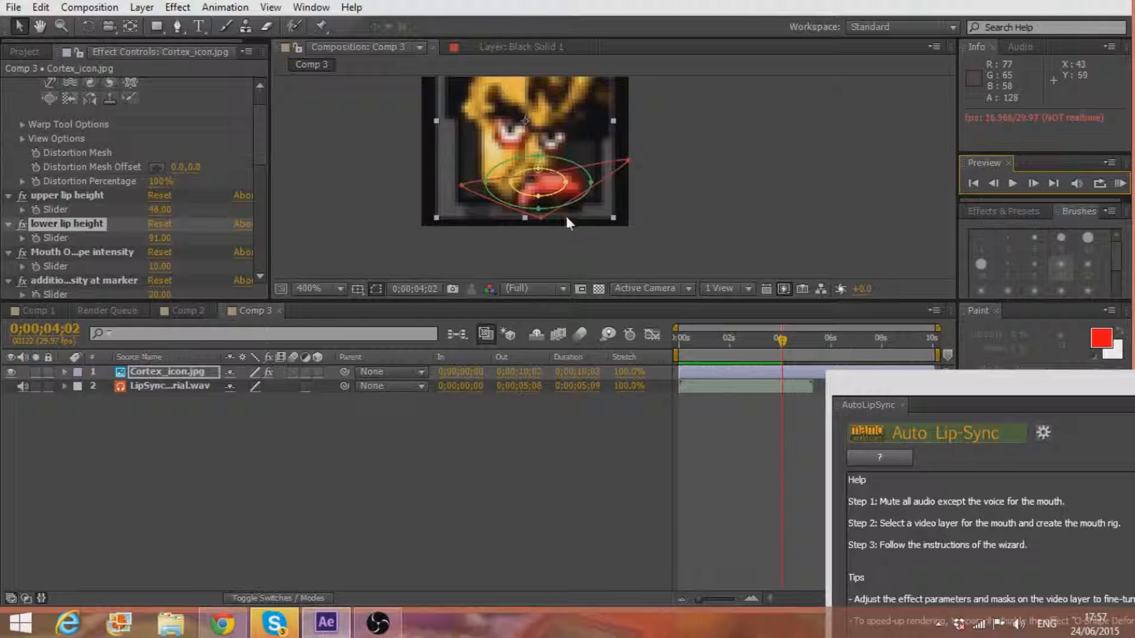
{"action": "scroll", "coordinate": [565, 208], "scroll_direction": "up", "scroll_amount": 1}
{"action": "scroll", "coordinate": [488, 178], "scroll_direction": "down", "scroll_amount": 1}
{"action": "left_click_drag", "start_coordinate": [486, 173], "coordinate": [507, 247]}
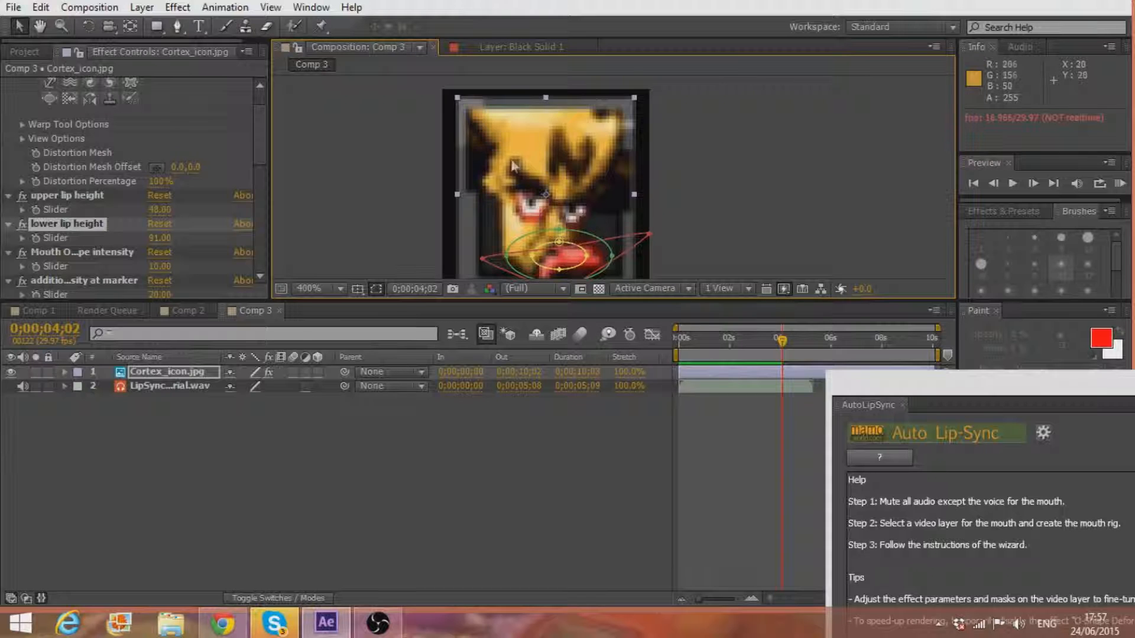
{"action": "key", "text": "comma"}
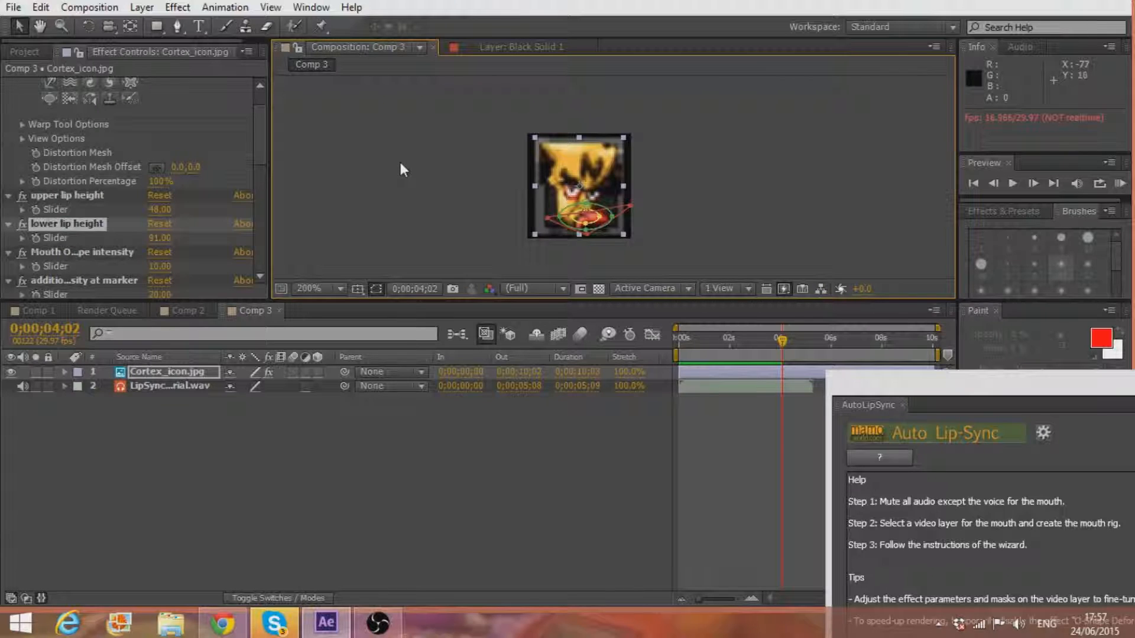
{"action": "mouse_move", "coordinate": [257, 119]}
{"action": "left_mouse_down"}
{"action": "mouse_move", "coordinate": [255, 162]}
{"action": "mouse_move", "coordinate": [278, 122]}
{"action": "left_mouse_up"}
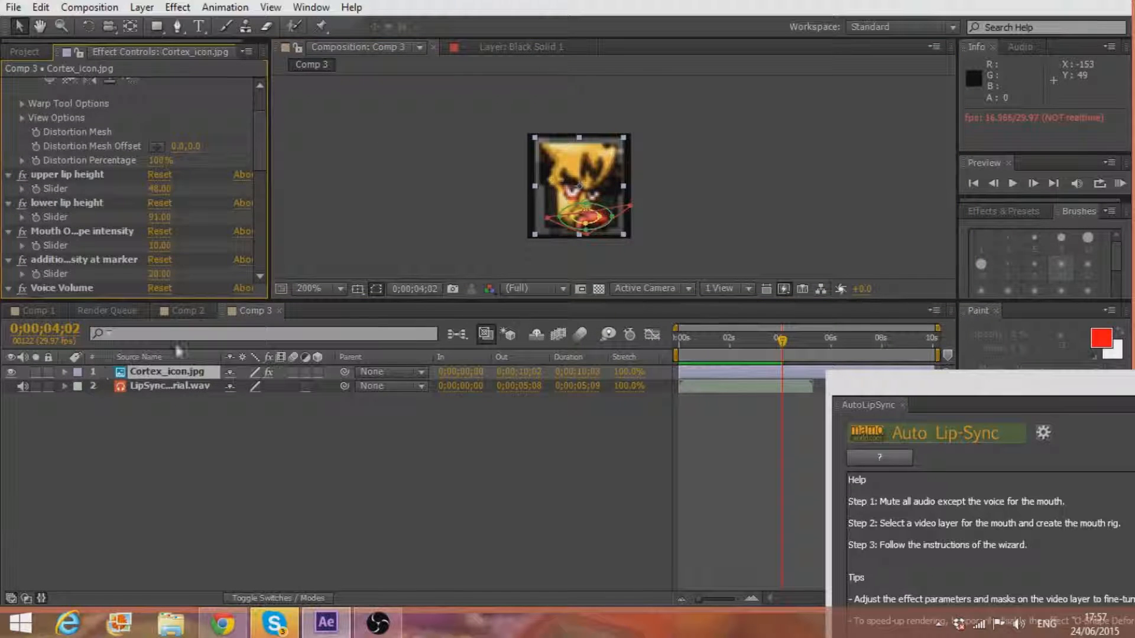
- Switch back to Comp 2 and view the whole green face with its masked mouth
{"action": "left_click", "coordinate": [178, 316]}
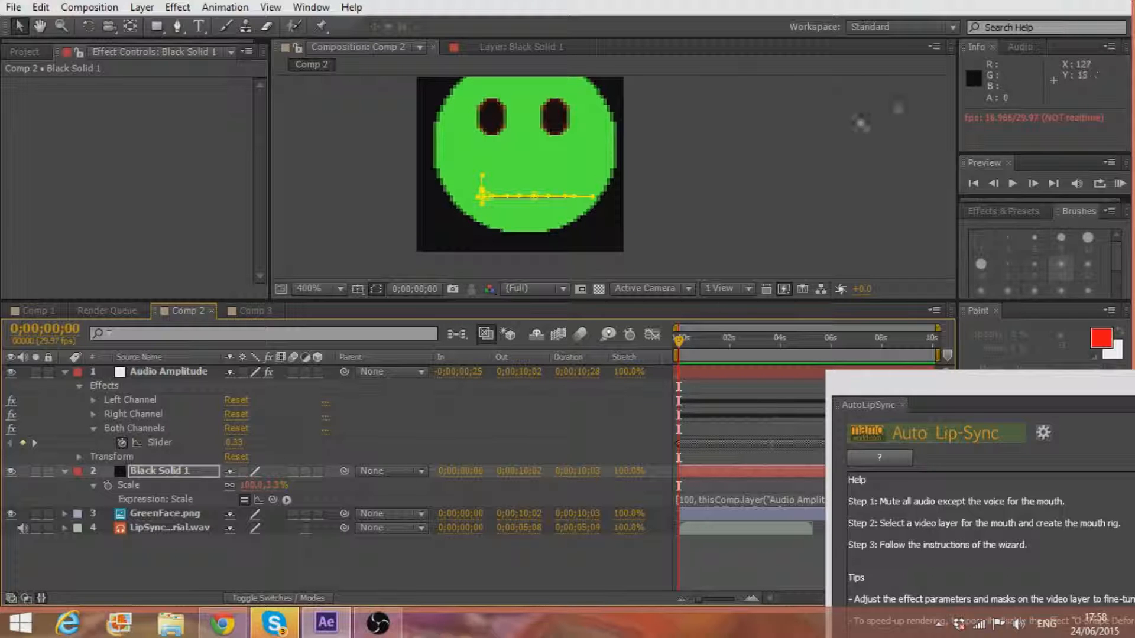
{"action": "scroll", "coordinate": [531, 159], "scroll_direction": "down", "scroll_amount": 1}
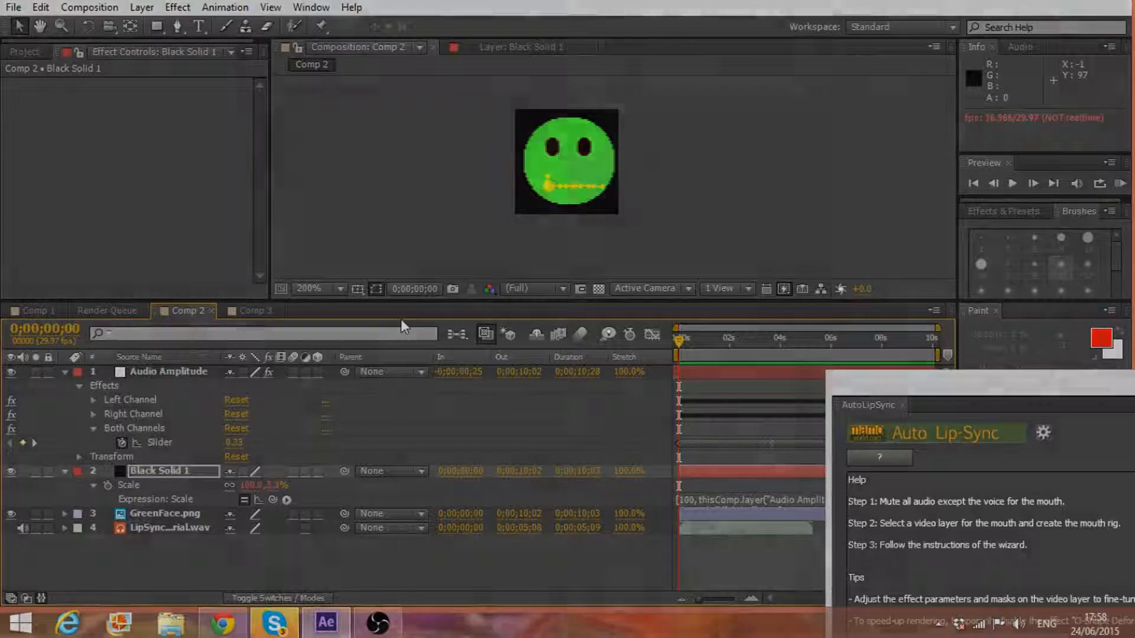